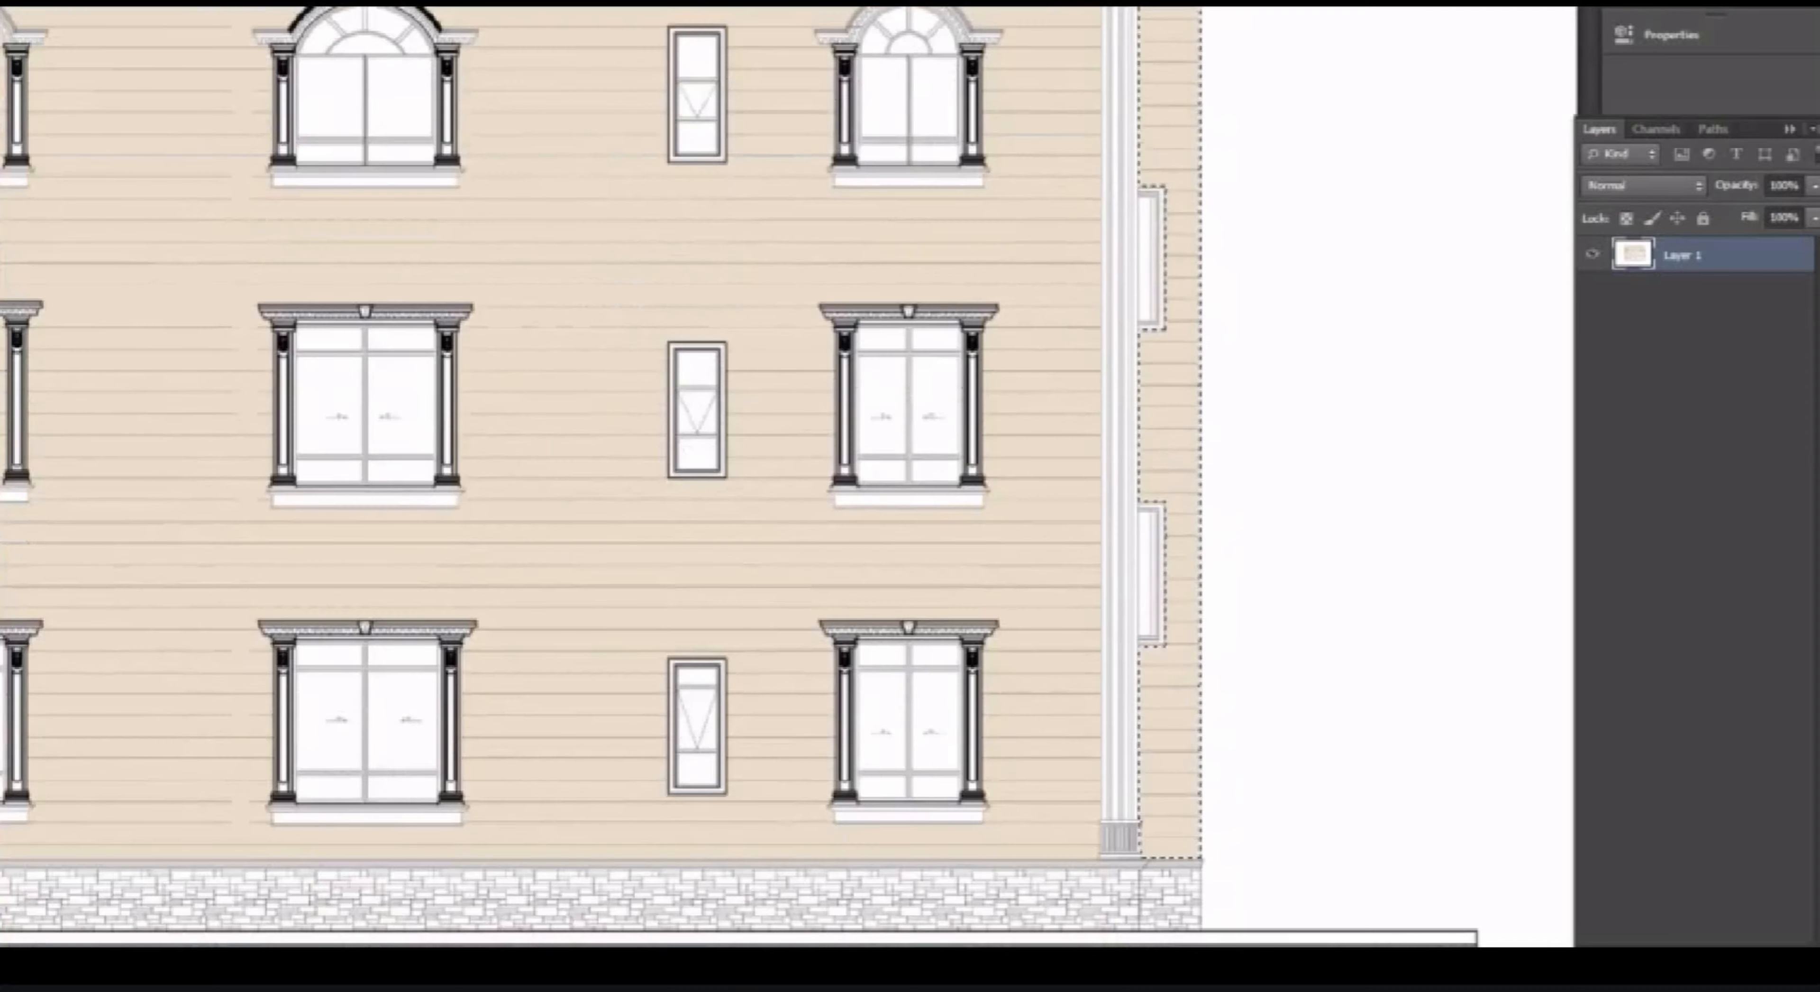
# Select the whole stone band along the building's base and fill it with the wall's beige on a new layer.
pyautogui.scroll(-2, 1130, 621)
pyautogui.scroll(5, 279, 777)
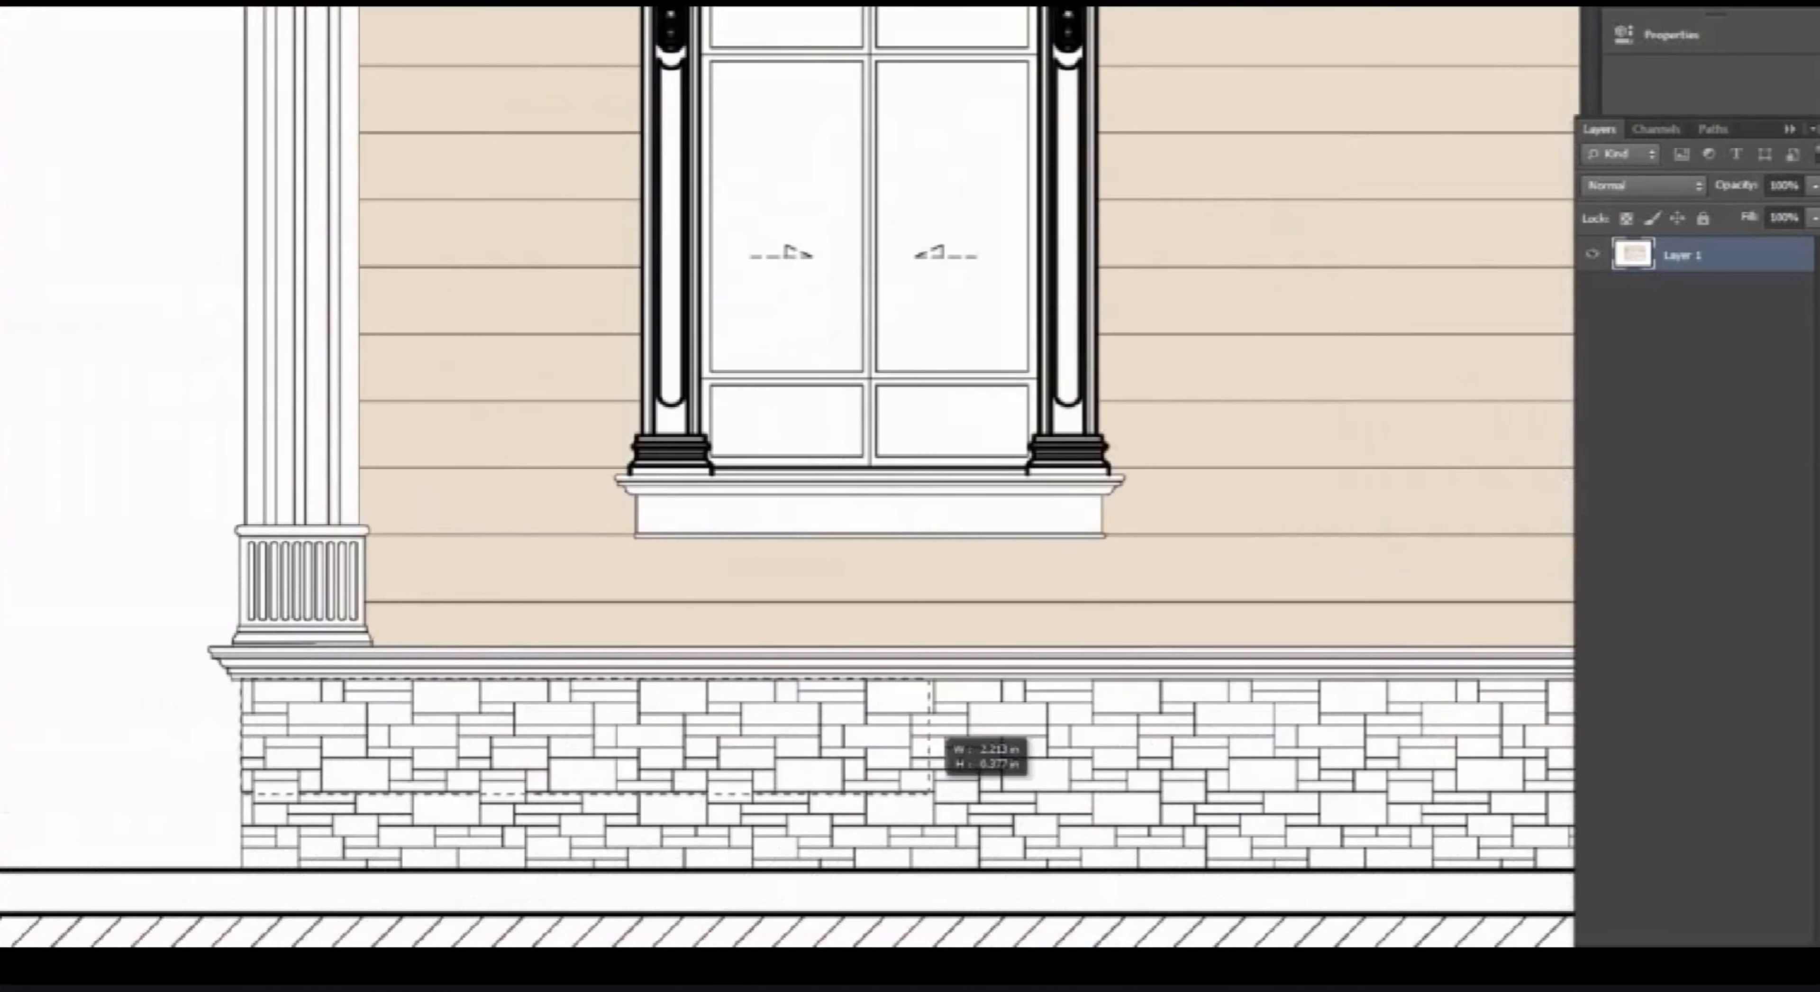
pyautogui.moveTo(932, 791); pyautogui.dragTo(605, 867)
pyautogui.hotkey('ctrl', 'alt', 'shift', 'n')
pyautogui.scroll(-4, 1058, 697)
pyautogui.hotkey('alt', 'BackSpace')
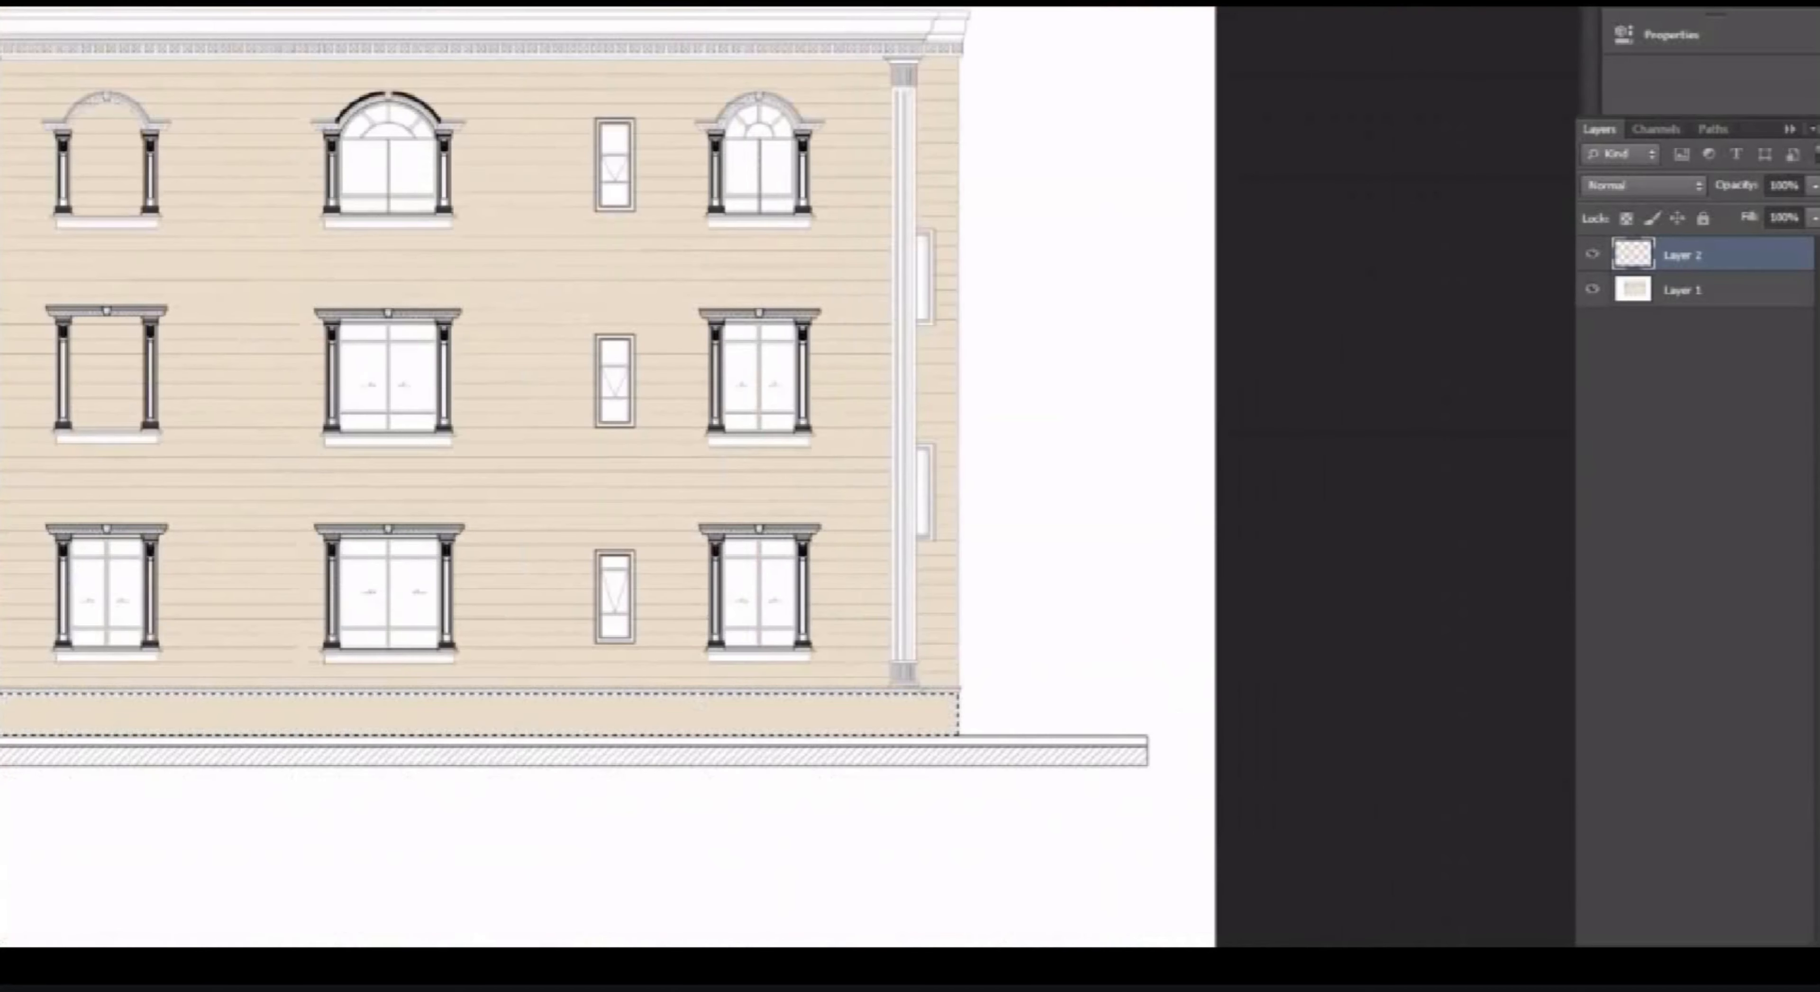
# Set the stone base fill layer's opacity to 70% and clear the selection.
pyautogui.click(1784, 184)
pyautogui.write('70')
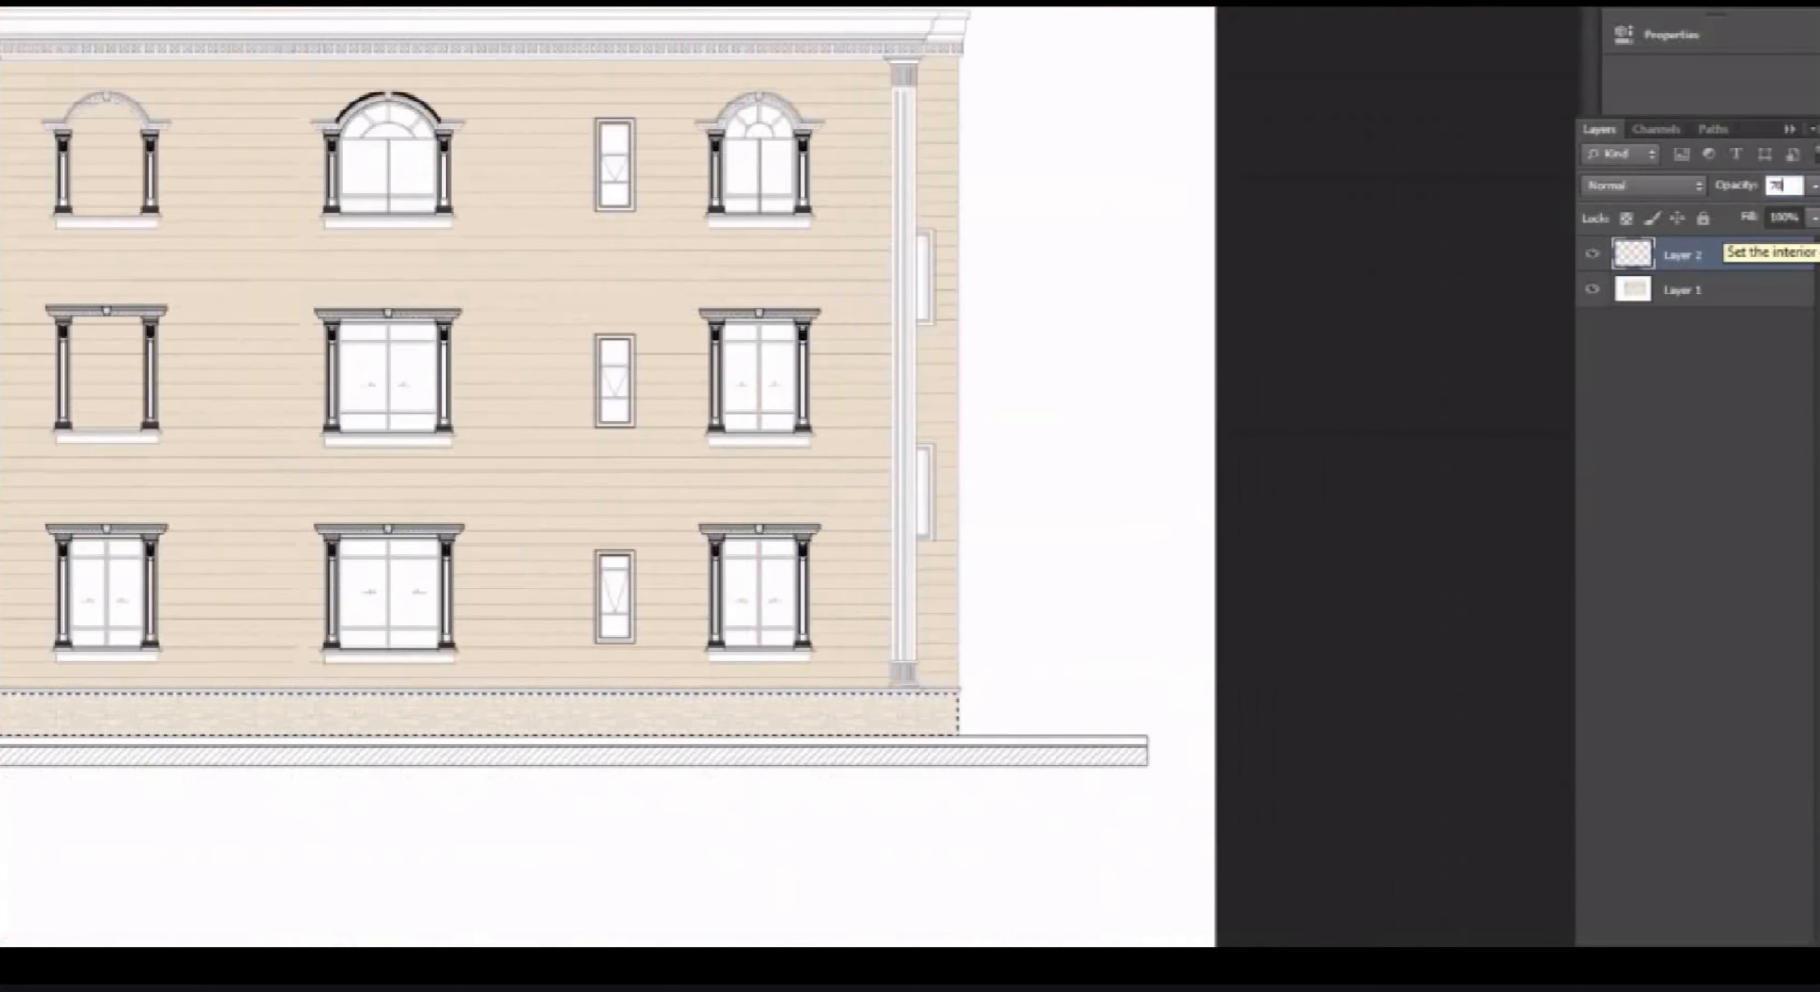
pyautogui.press('Return')
pyautogui.hotkey('ctrl', 'd')
pyautogui.click(1697, 423)
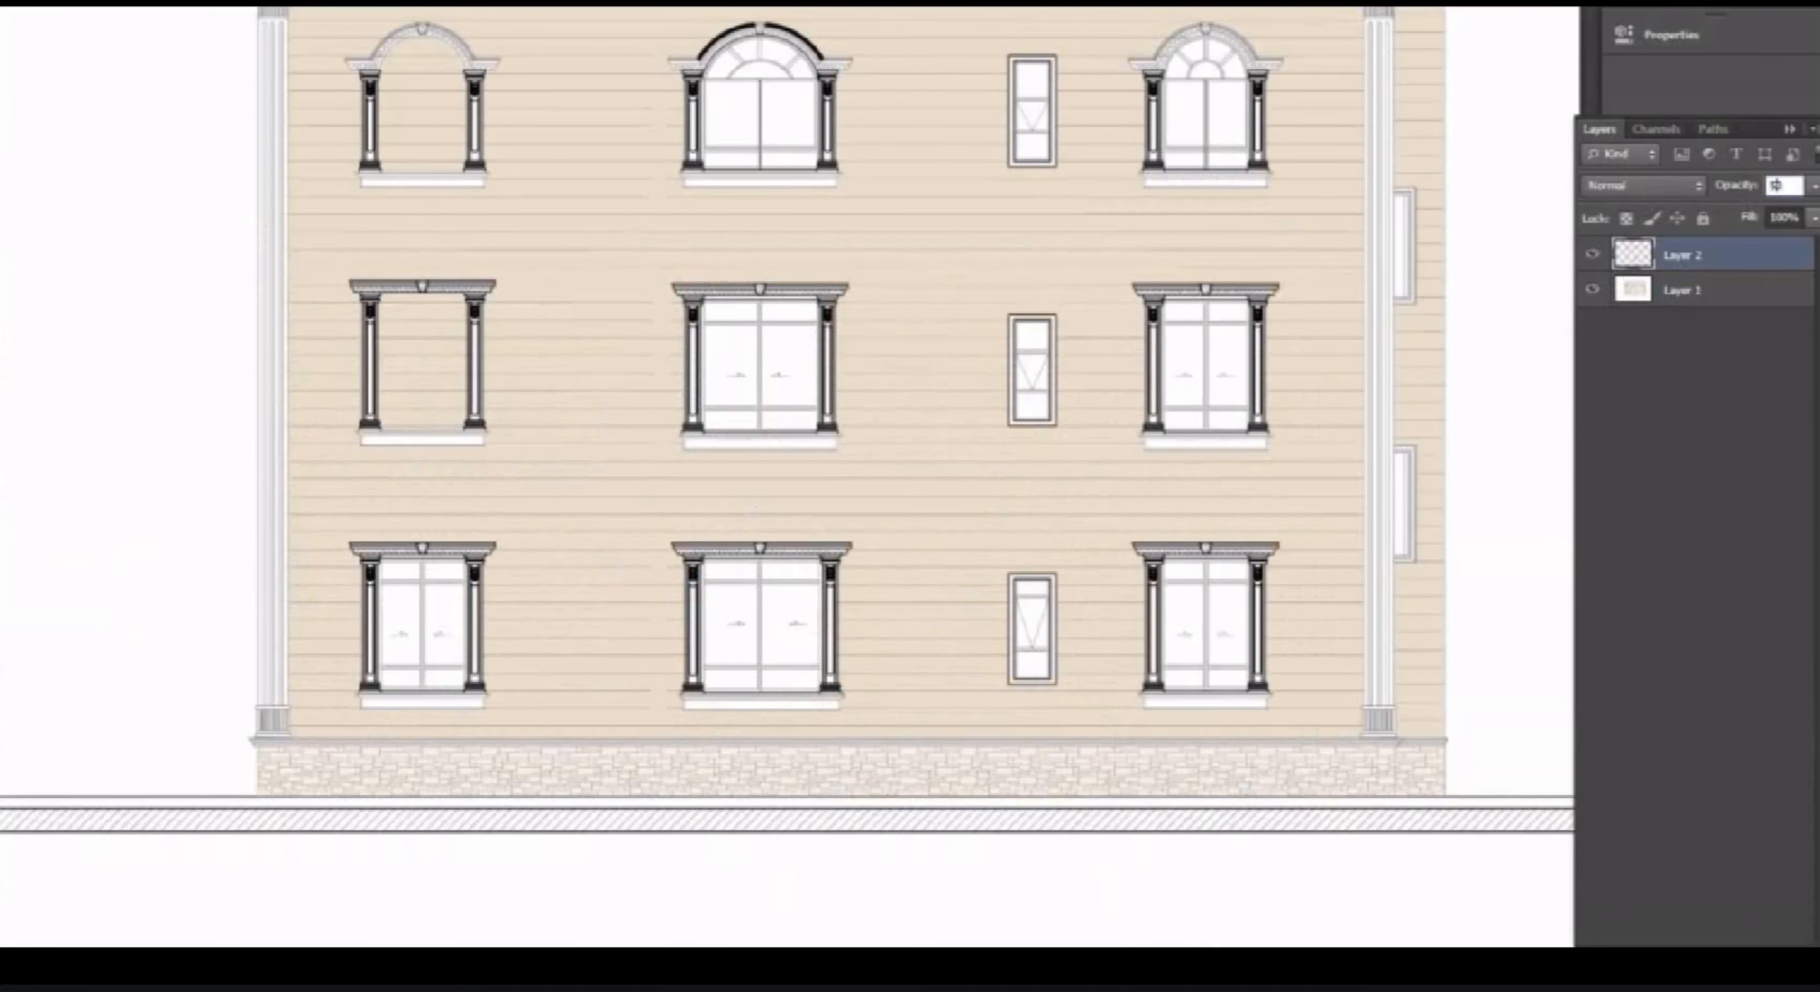
# On Layer 1, select the base moulding and the parts of both corner columns and fill them with the wall's beige.
pyautogui.click(1696, 290)
pyautogui.scroll(-4, 417, 752)
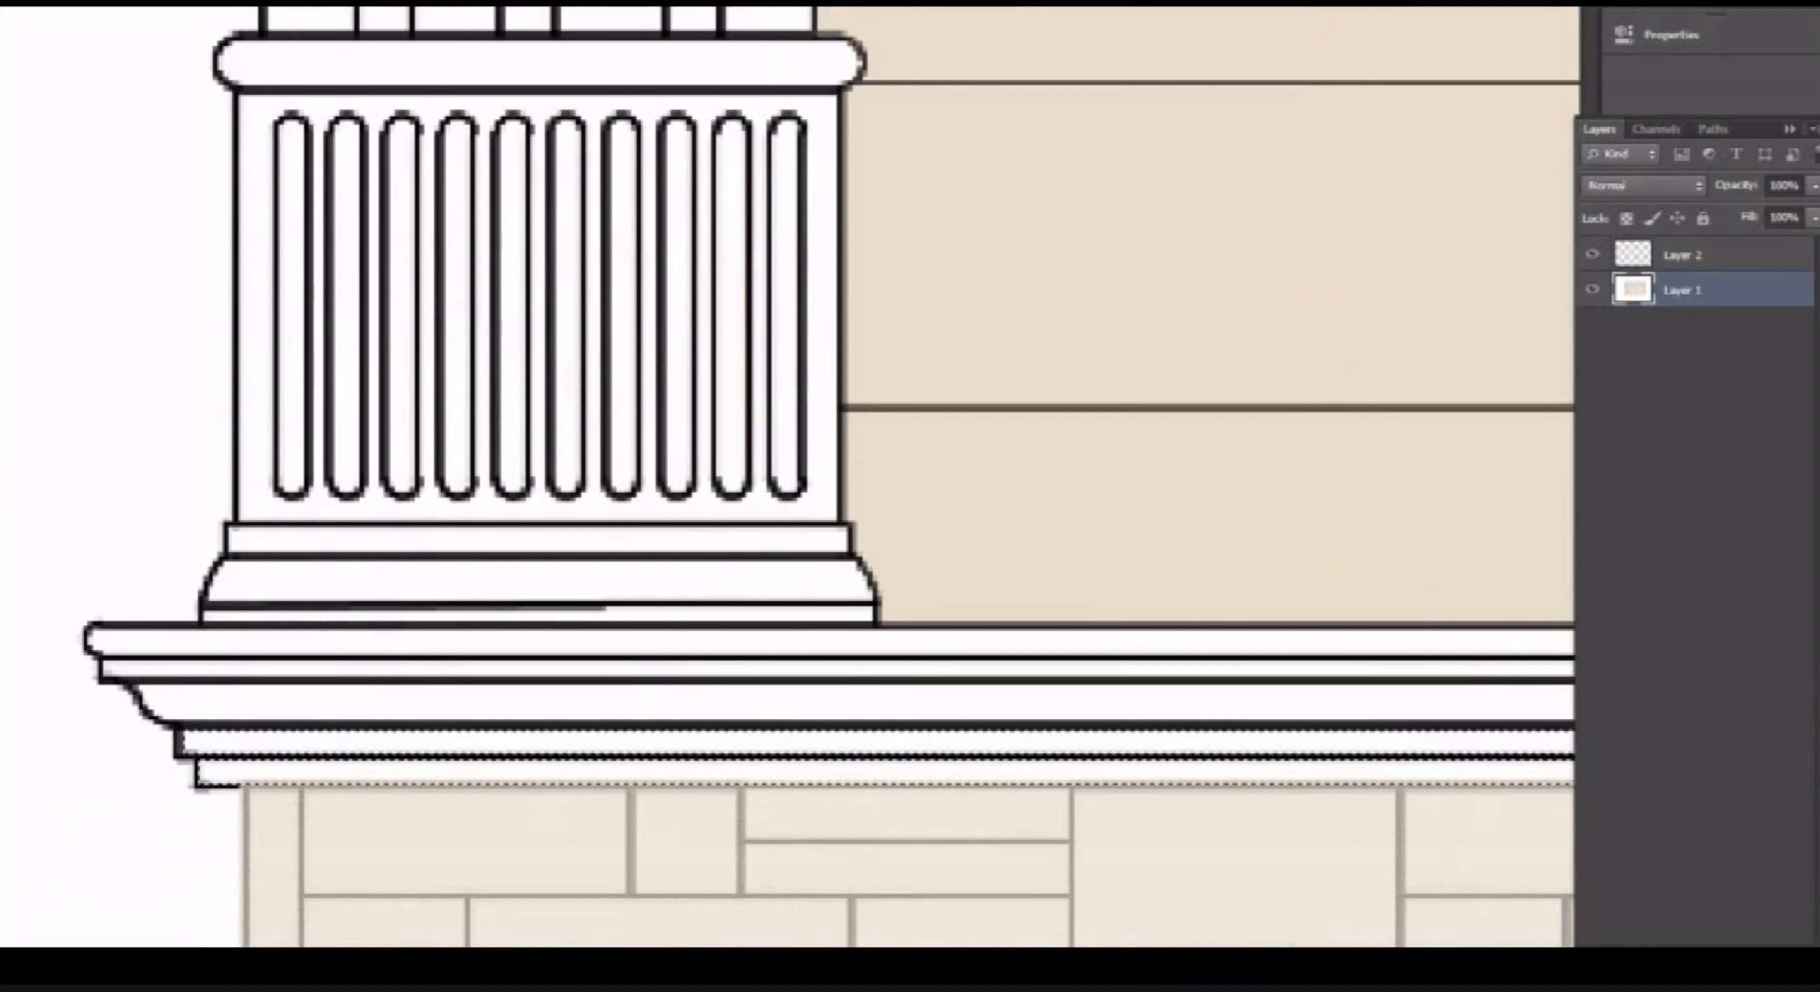
pyautogui.scroll(3, 788, 487)
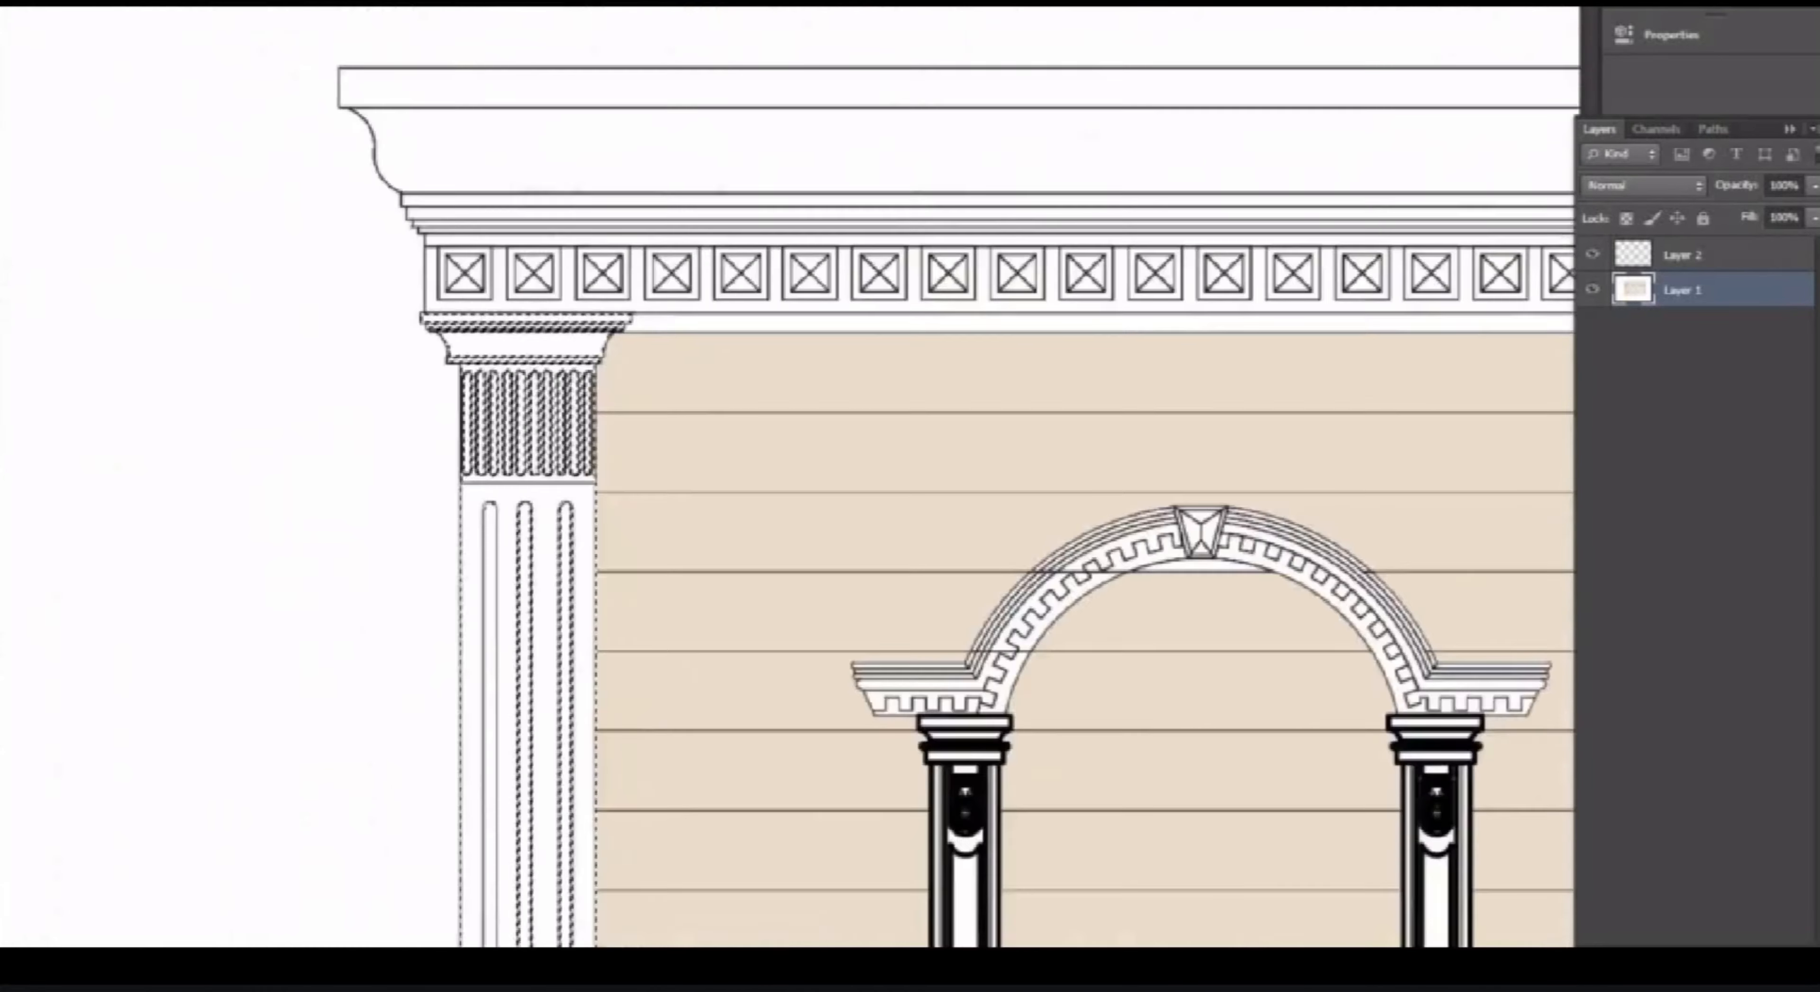
pyautogui.scroll(-6, 1042, 477)
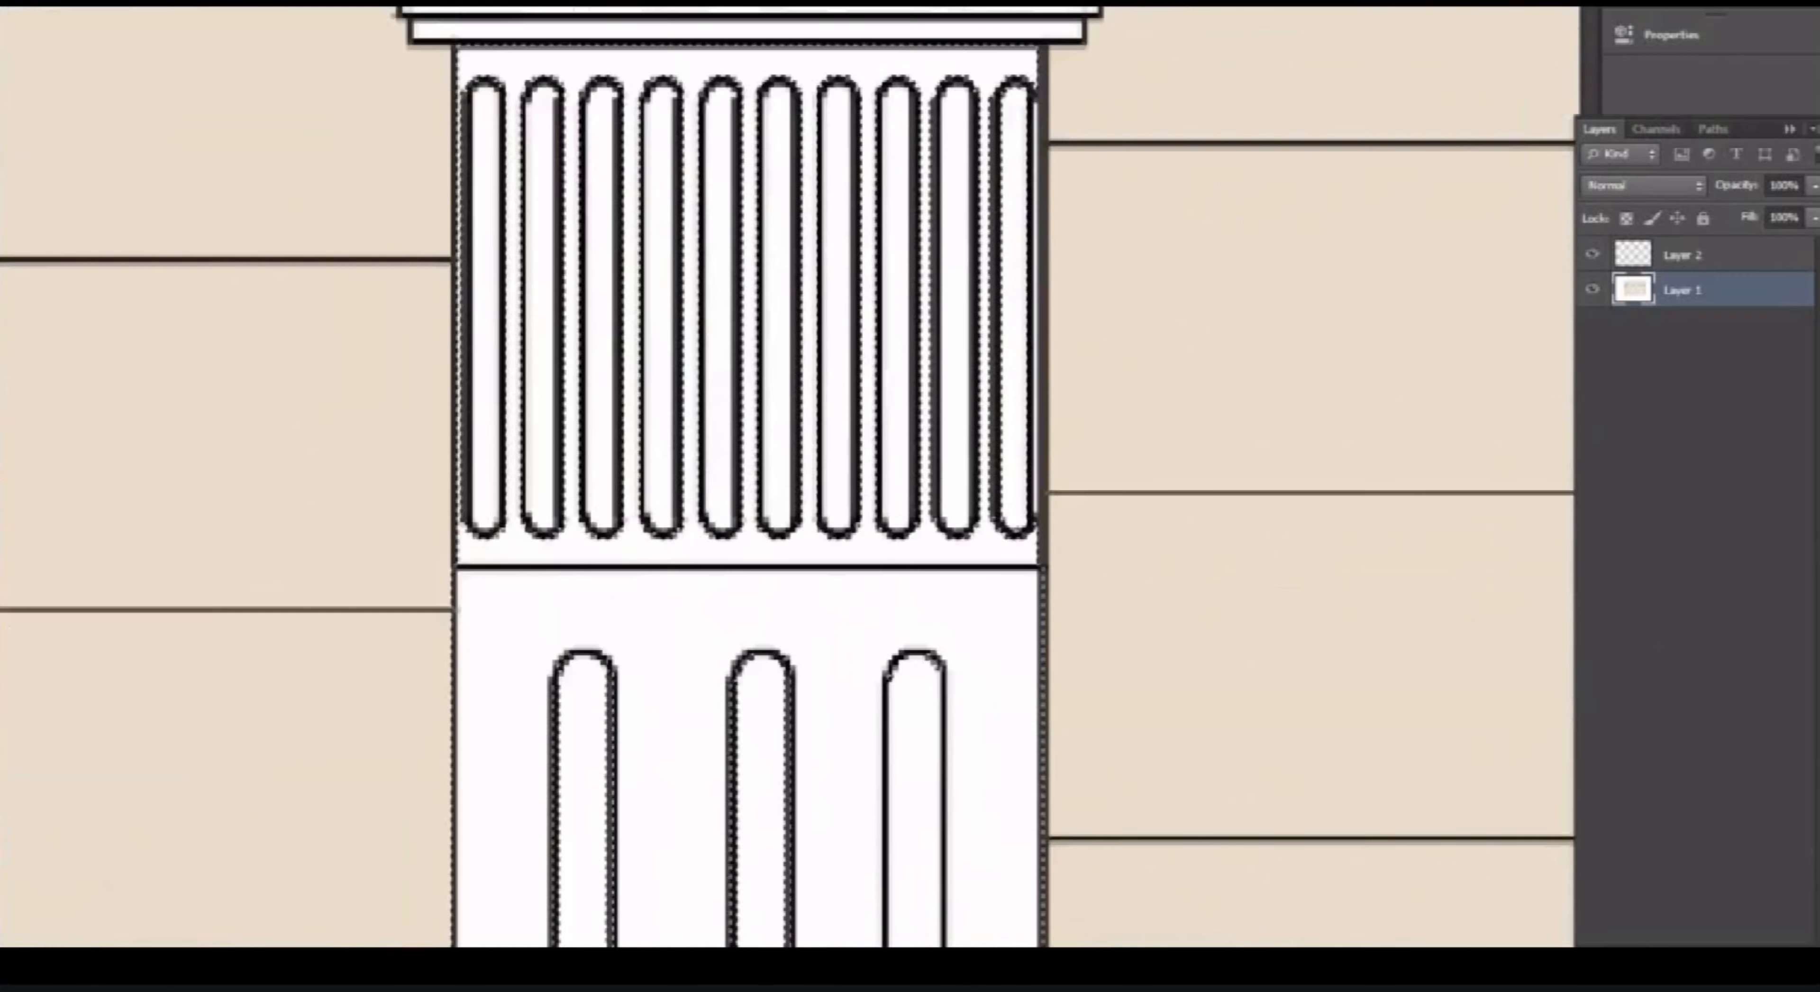
pyautogui.scroll(2, 750, 197)
pyautogui.keyDown('shift'); pyautogui.click(750, 198); pyautogui.keyUp('shift')
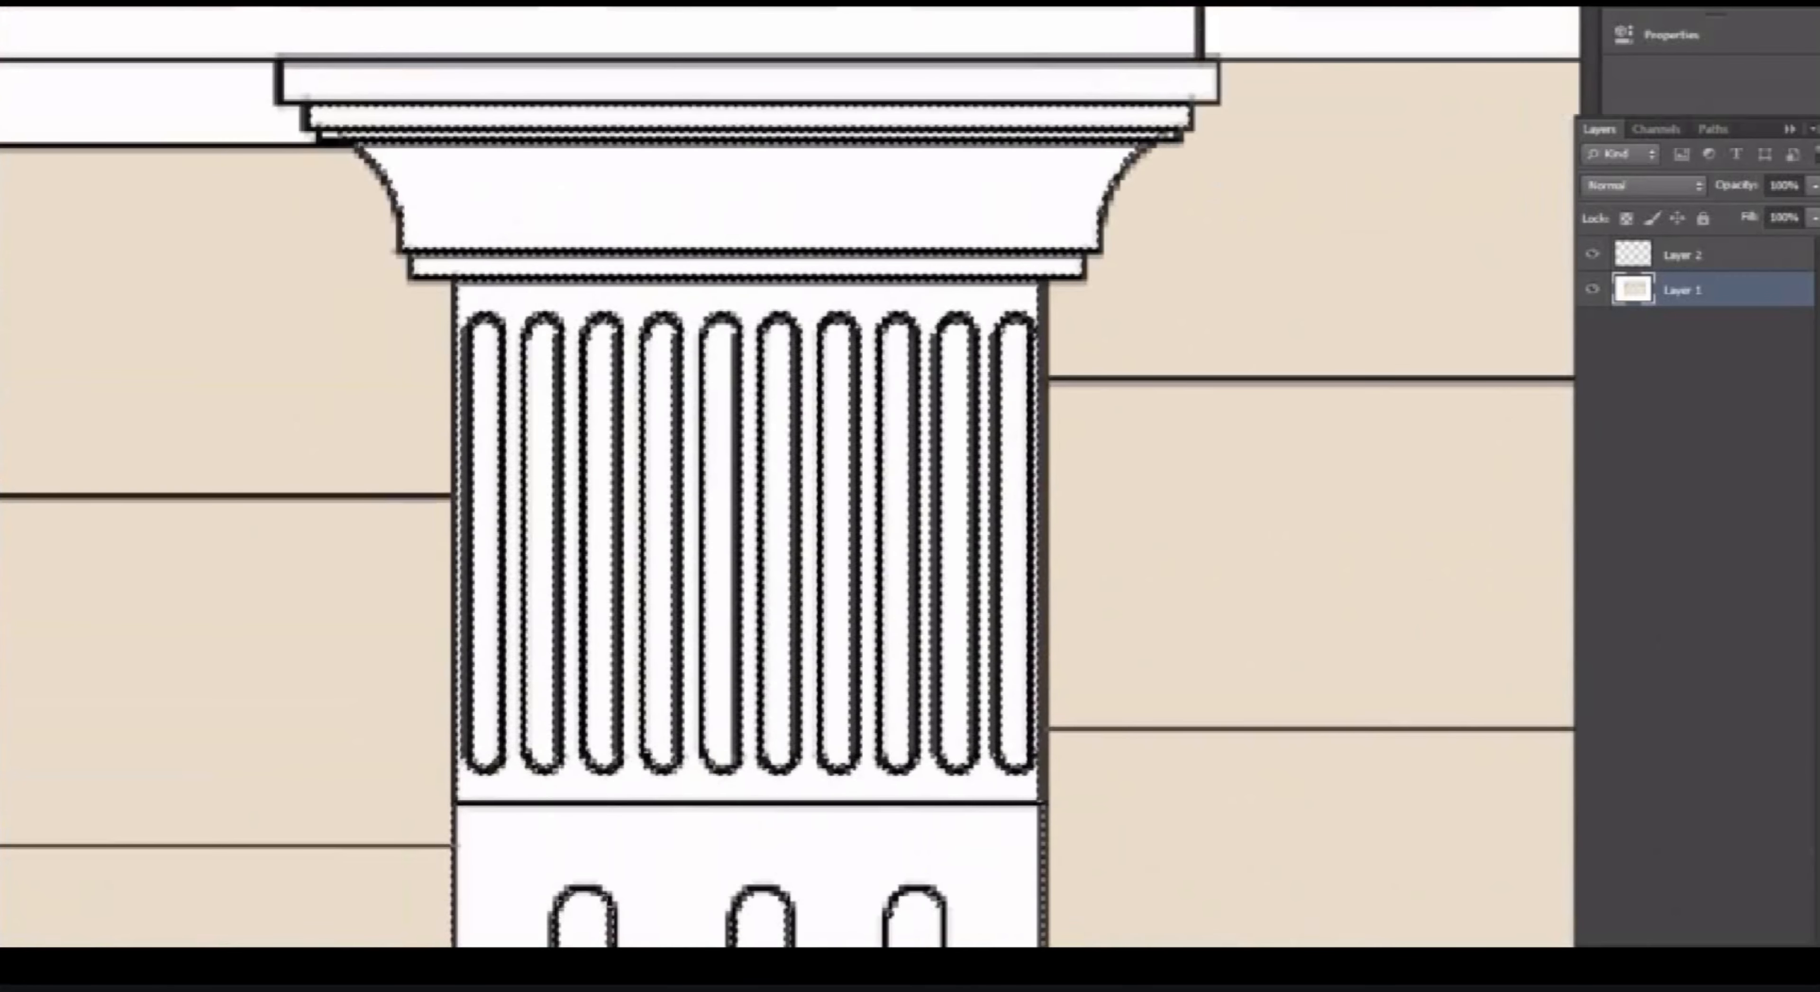
pyautogui.scroll(-8, 609, 282)
pyautogui.scroll(-12, 610, 281)
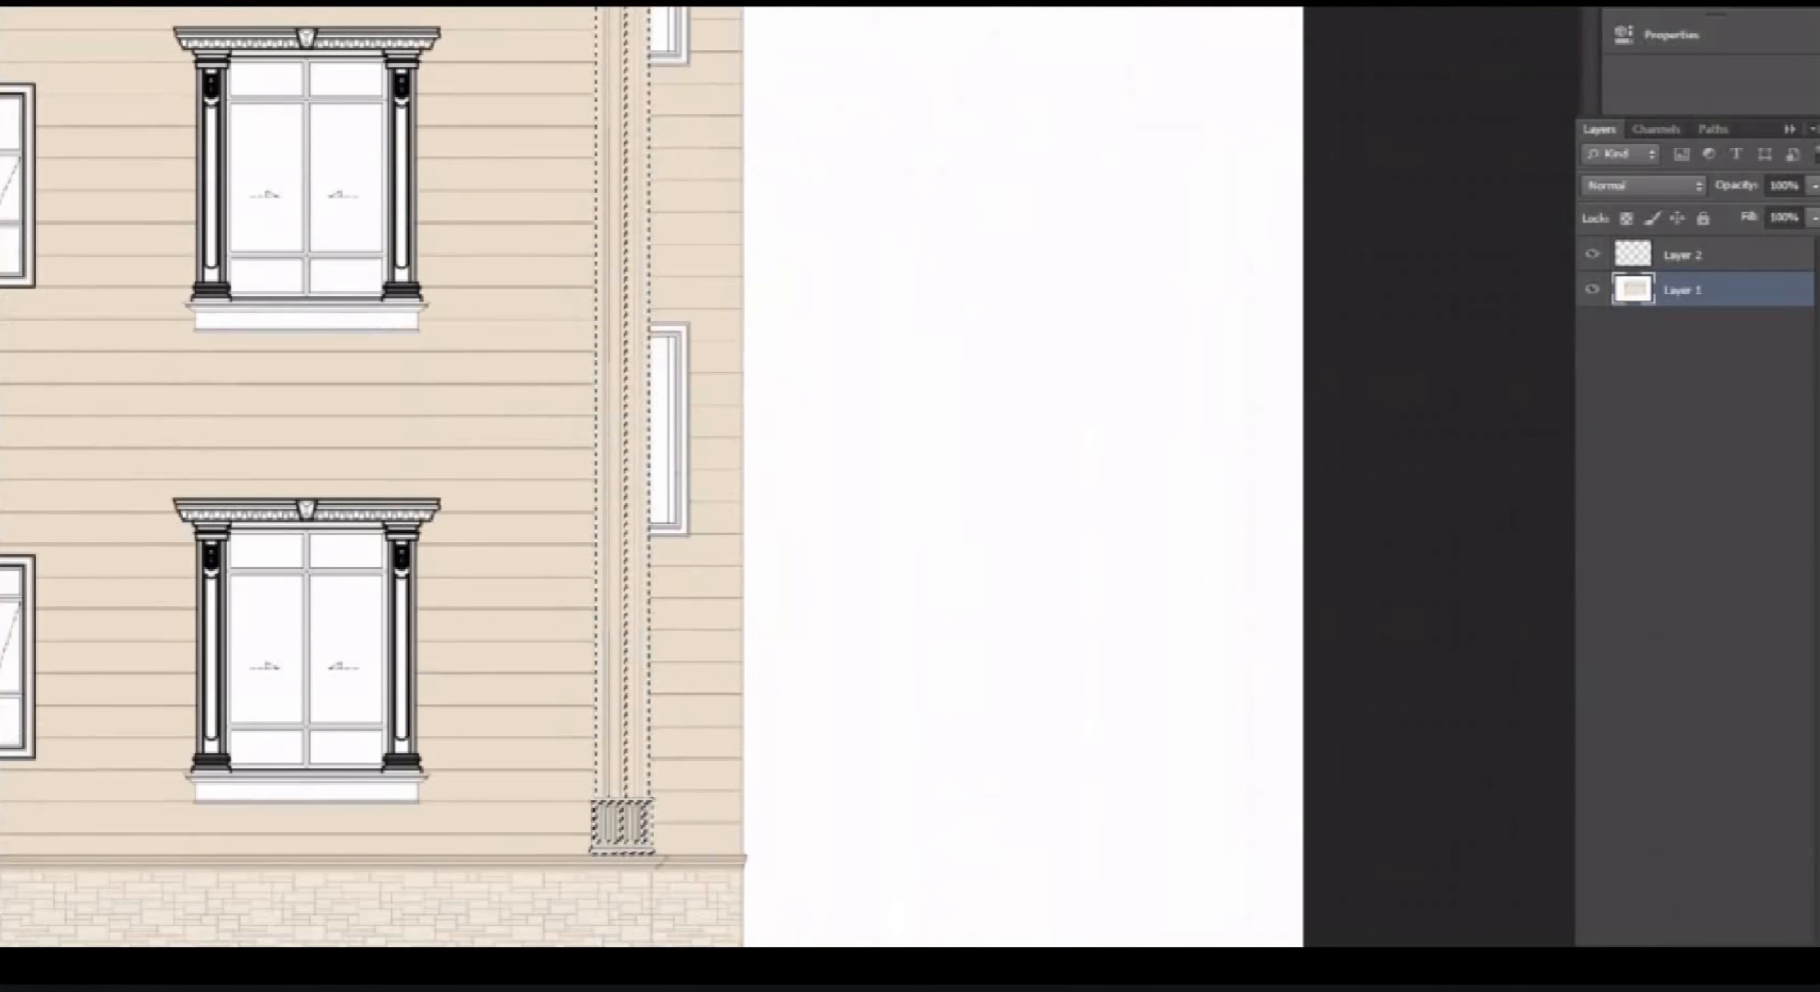
pyautogui.scroll(-5, 622, 819)
pyautogui.scroll(10, 297, 199)
pyautogui.scroll(2, 414, 313)
# Select the white moulding strips and the frieze of the roof cornice, working at the facade's left end.
pyautogui.click(551, 386)
pyautogui.keyDown('shift'); pyautogui.click(494, 365); pyautogui.keyUp('shift')
pyautogui.scroll(3, 201, 233)
pyautogui.keyDown('shift'); pyautogui.click(296, 285); pyautogui.keyUp('shift')
pyautogui.keyDown('shift'); pyautogui.click(297, 259); pyautogui.keyUp('shift')
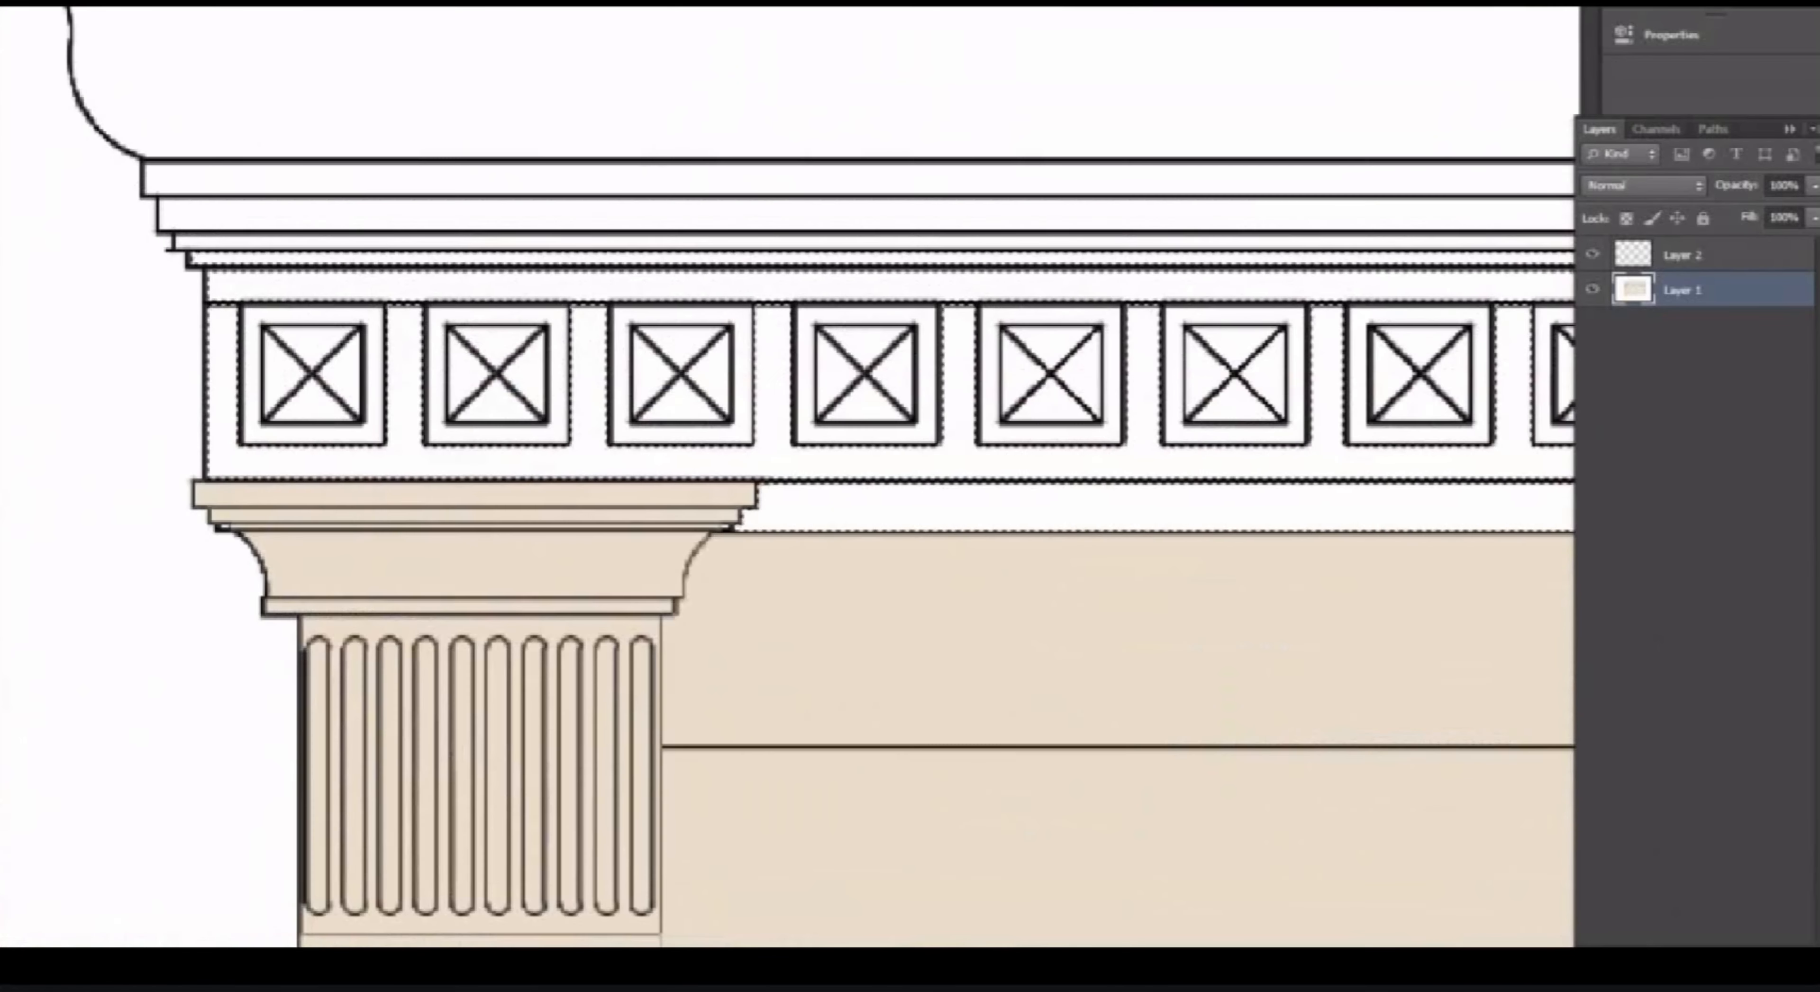
pyautogui.keyDown('shift'); pyautogui.click(297, 241); pyautogui.keyUp('shift')
pyautogui.scroll(-5, 142, 300)
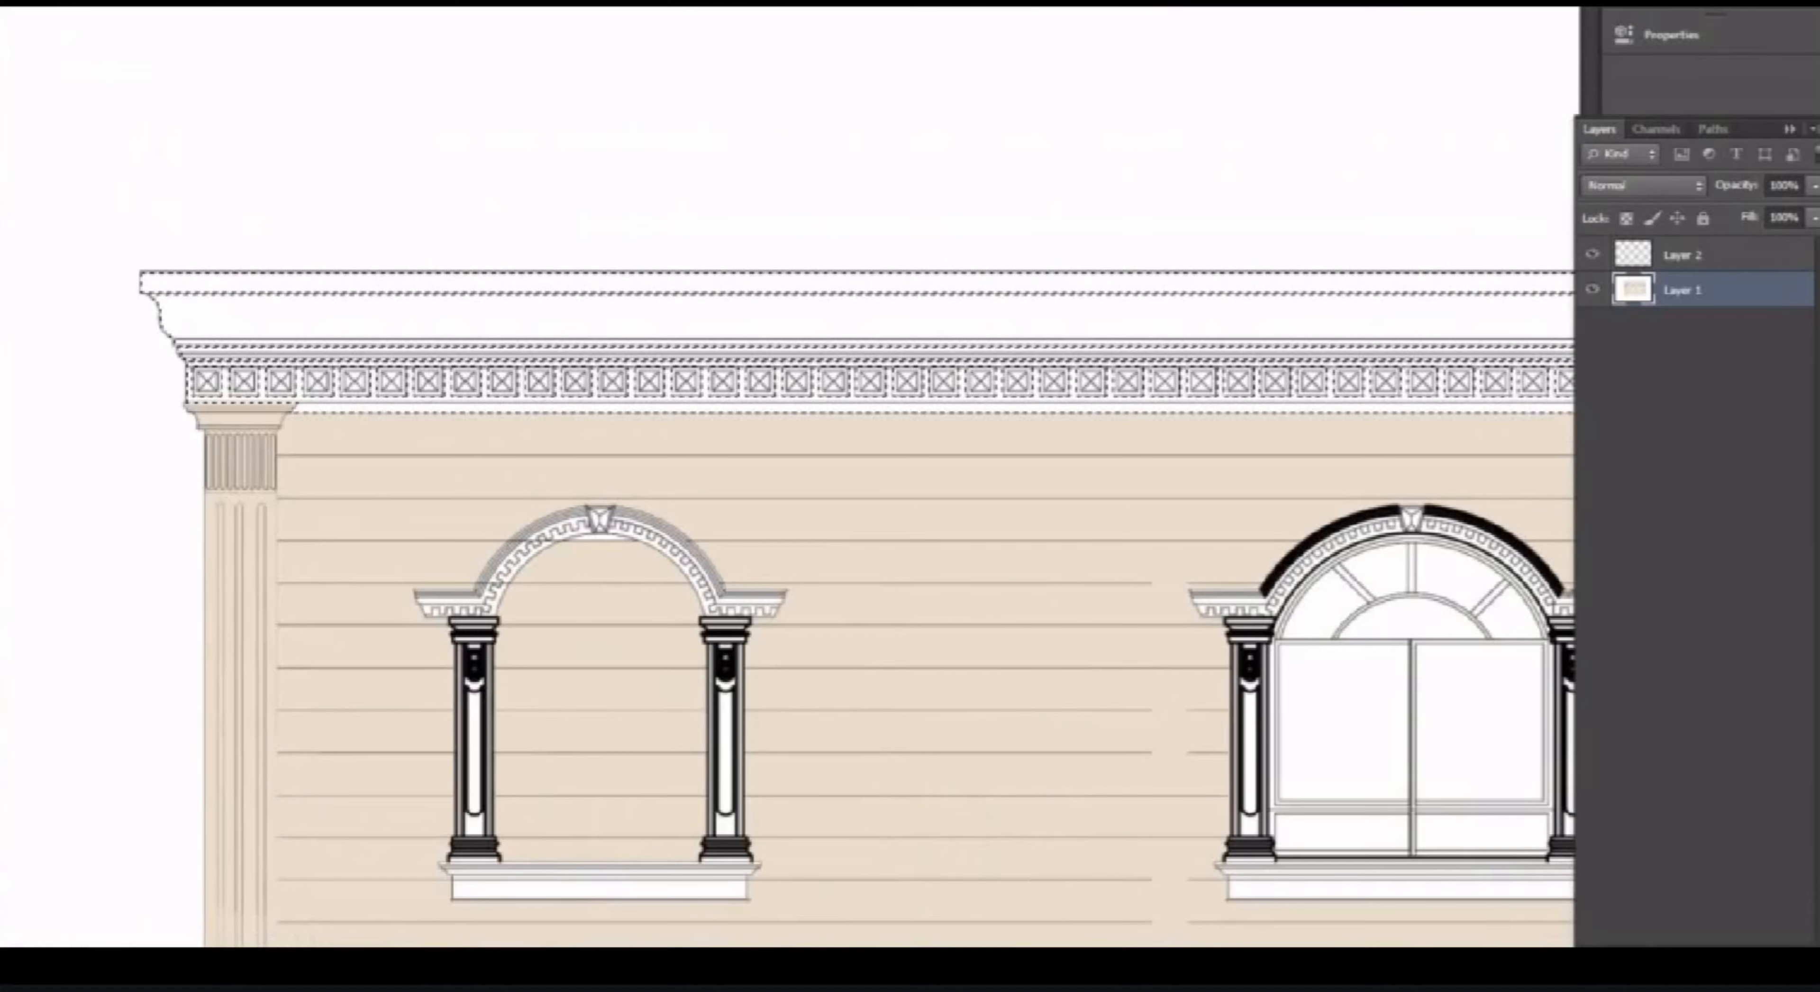
# Add the cornice's right-hand return to the selection, colour the whole cornice beige and clear the selection.
pyautogui.scroll(-4, 141, 299)
pyautogui.scroll(8, 955, 389)
pyautogui.keyDown('shift'); pyautogui.click(955, 389); pyautogui.keyUp('shift')
pyautogui.scroll(-3, 955, 389)
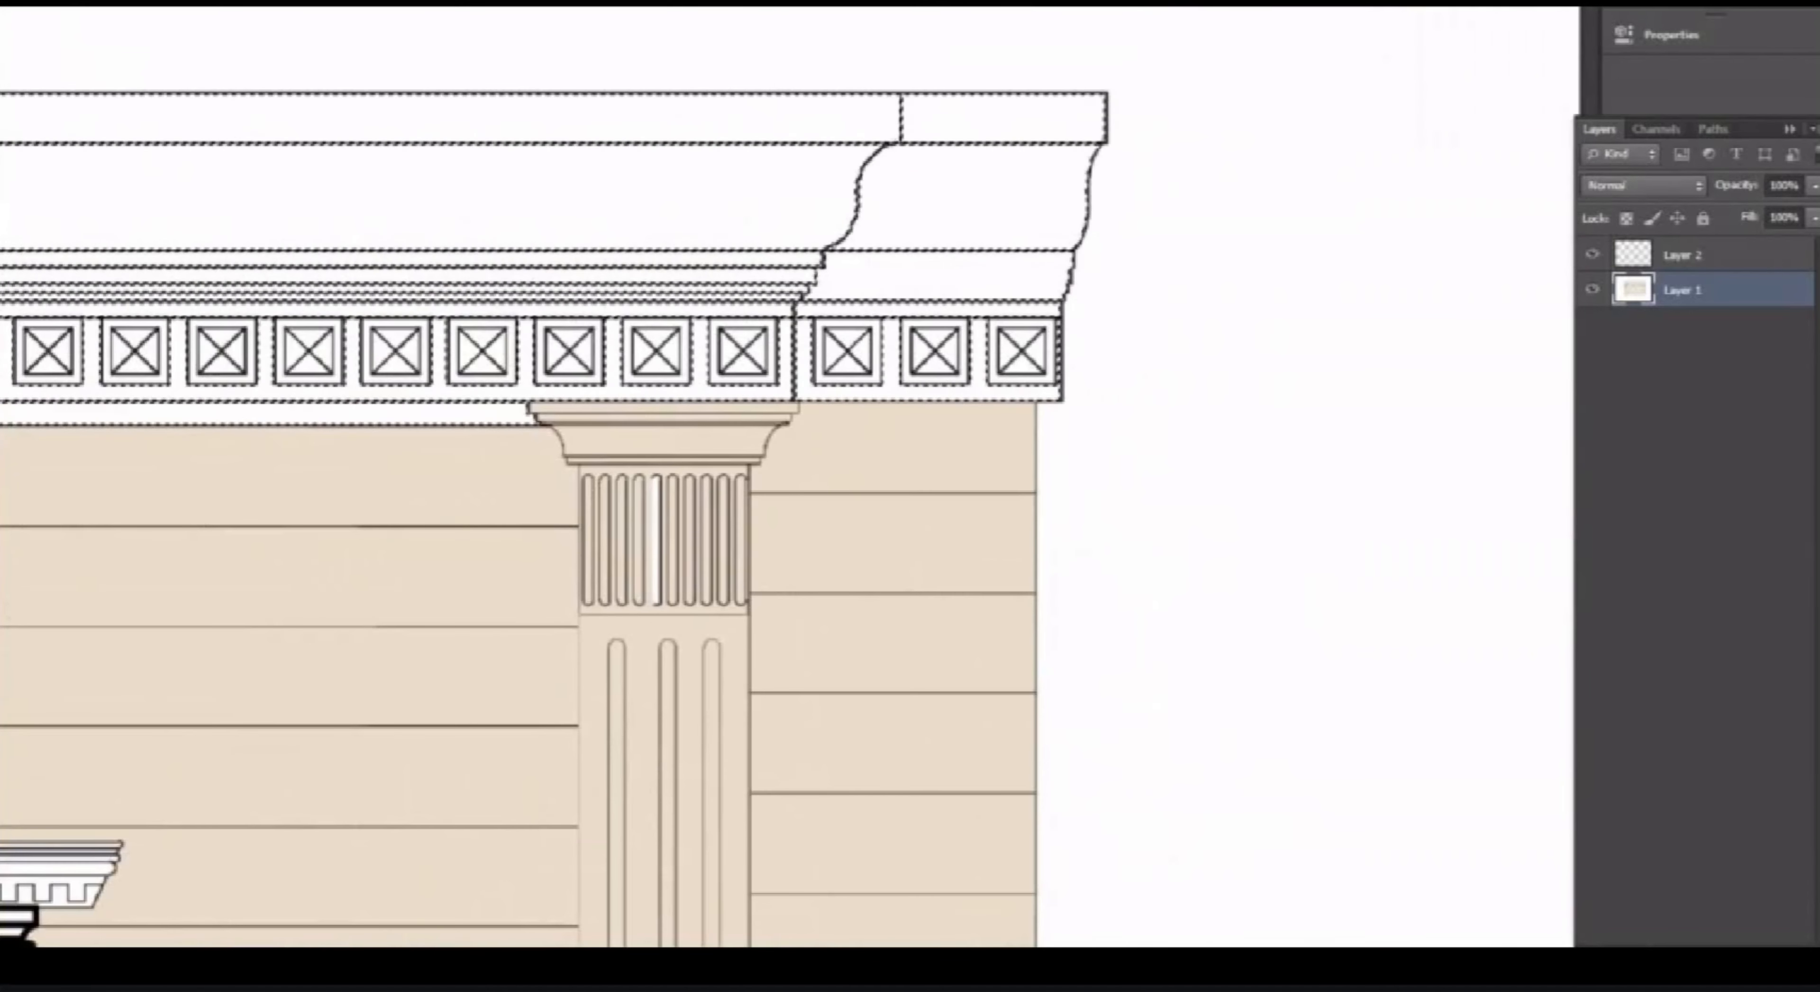
pyautogui.scroll(-5, 639, 451)
pyautogui.scroll(-2, 926, 444)
pyautogui.scroll(-2, 926, 444)
pyautogui.moveTo(890, 290); pyautogui.dragTo(358, 413)
pyautogui.hotkey('ctrl', 'd')
# Select the row of square frieze panels under the cornice with the Marquee tool and tint them beige on a new layer.
pyautogui.scroll(8, 410, 293)
pyautogui.press('m')
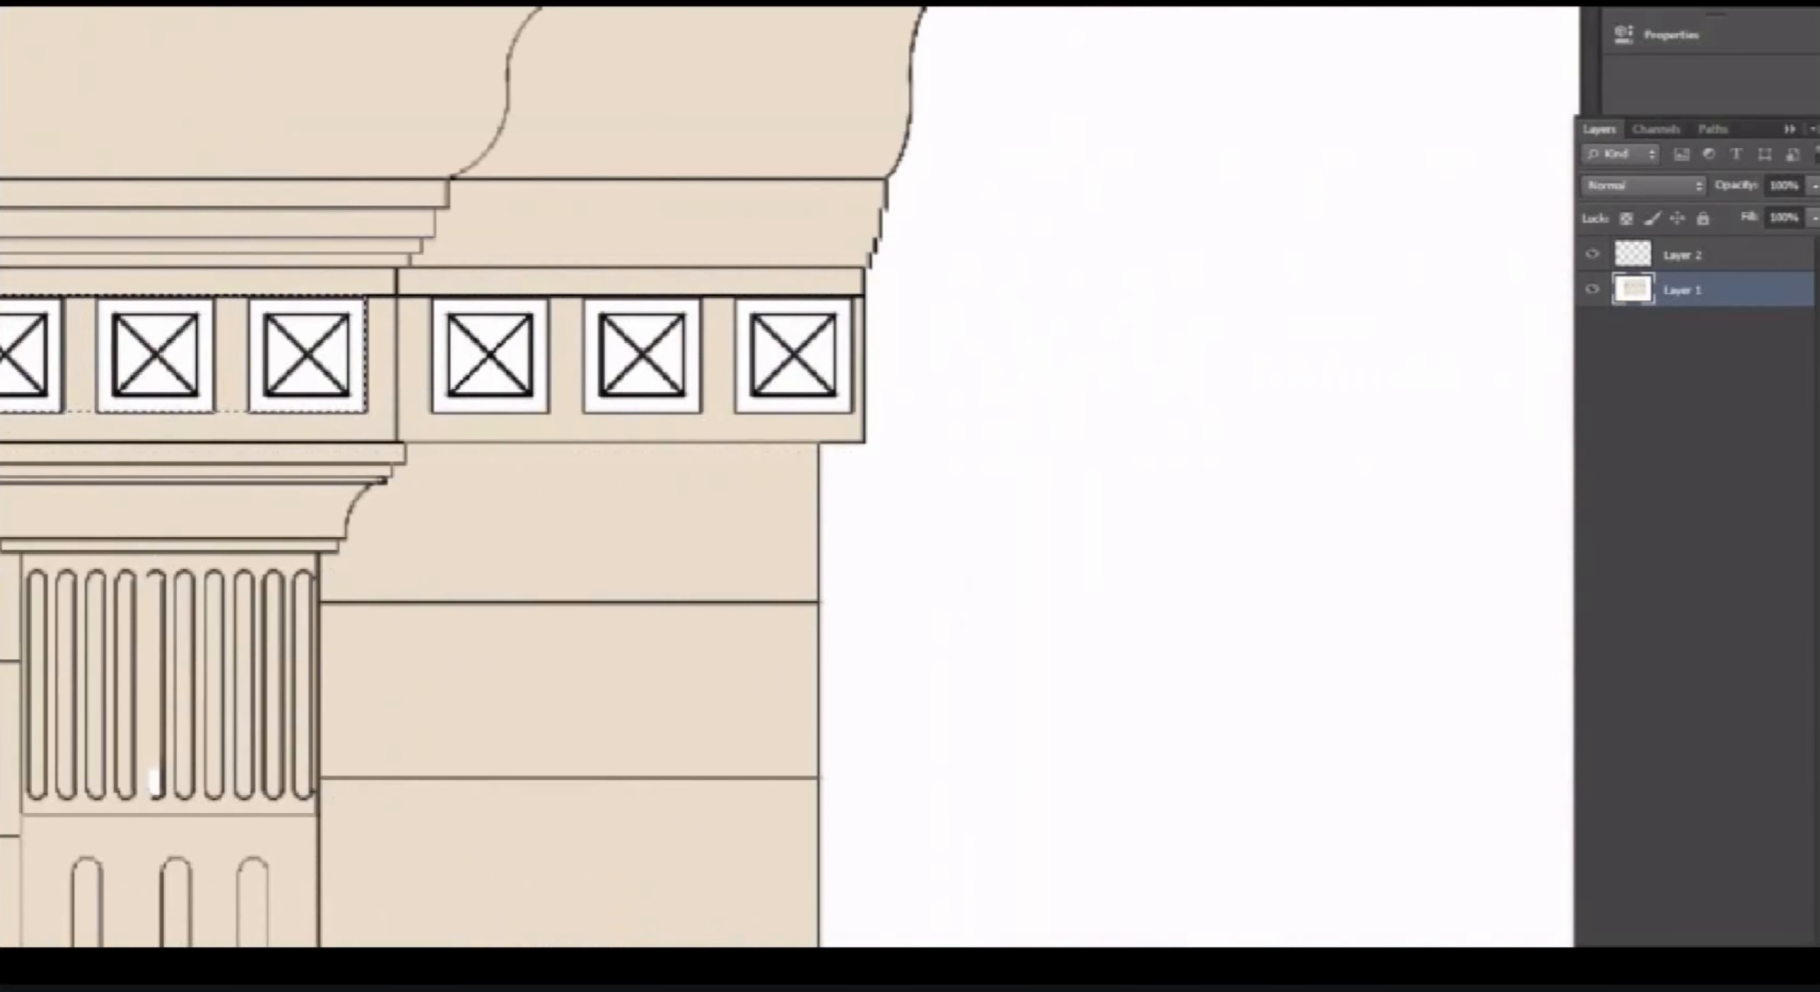
pyautogui.moveTo(432, 295); pyautogui.dragTo(853, 412)
pyautogui.scroll(-8, 853, 412)
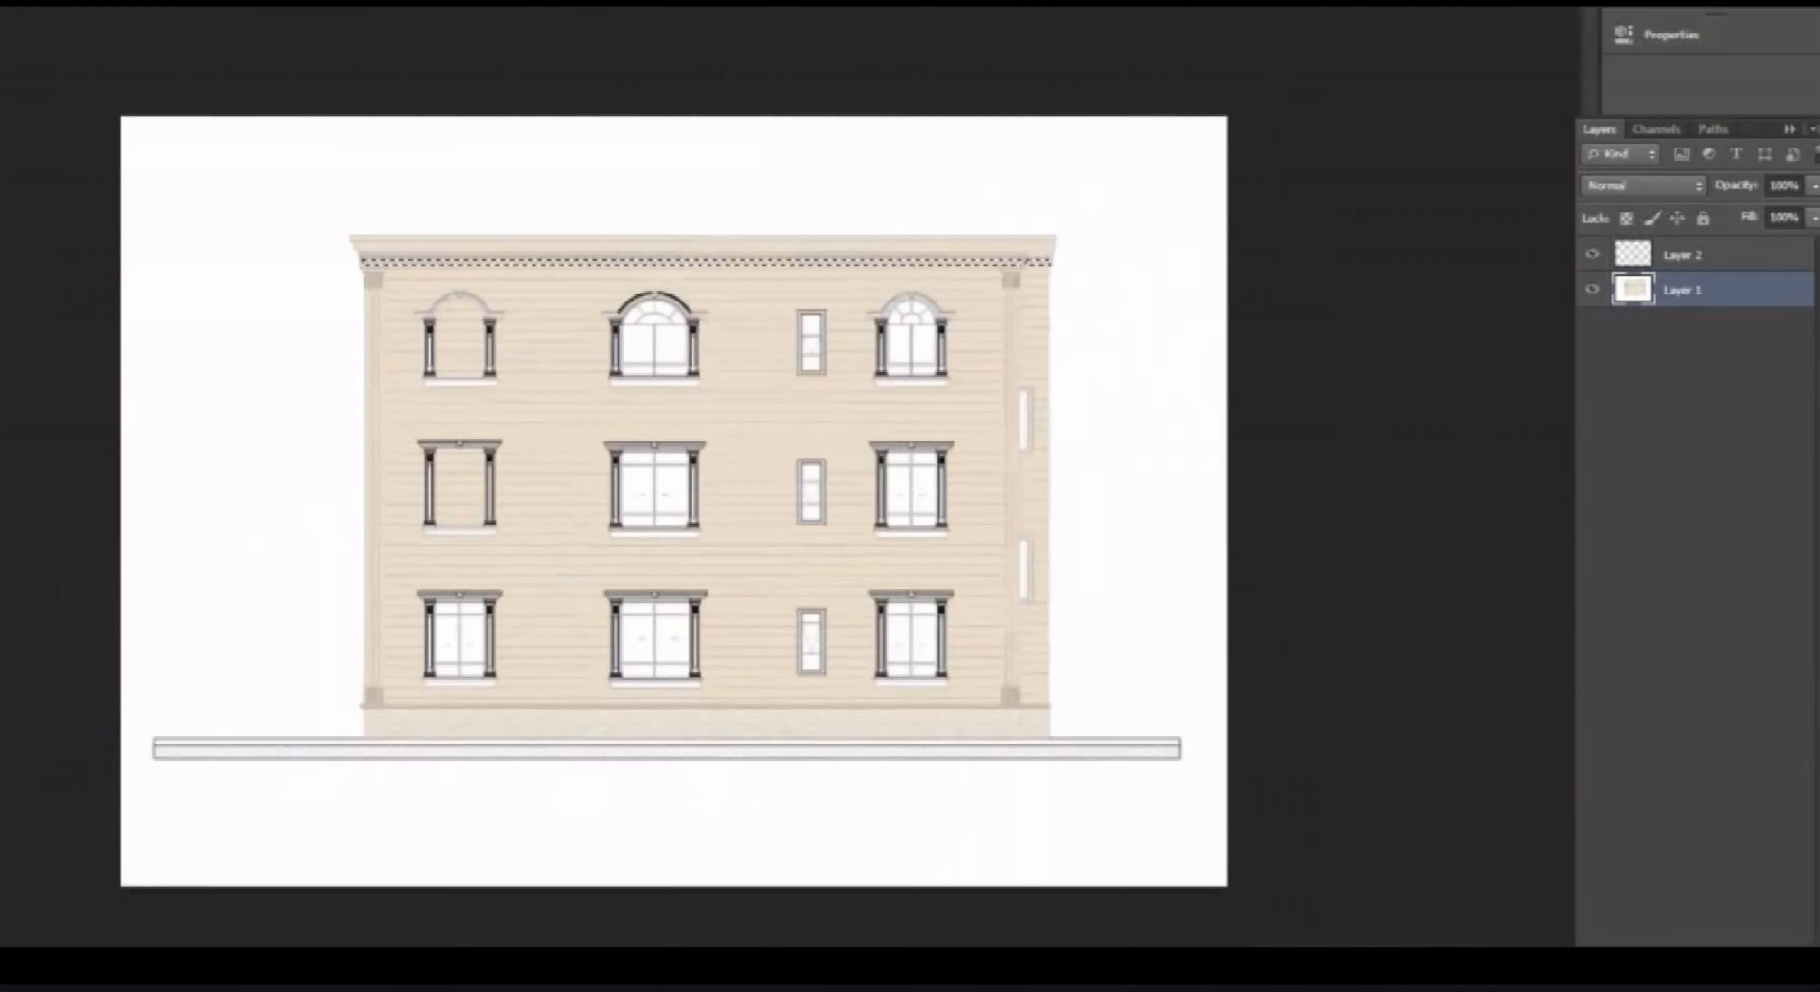
pyautogui.hotkey('ctrl', 'alt', 'shift', 'n')
pyautogui.click(1784, 185)
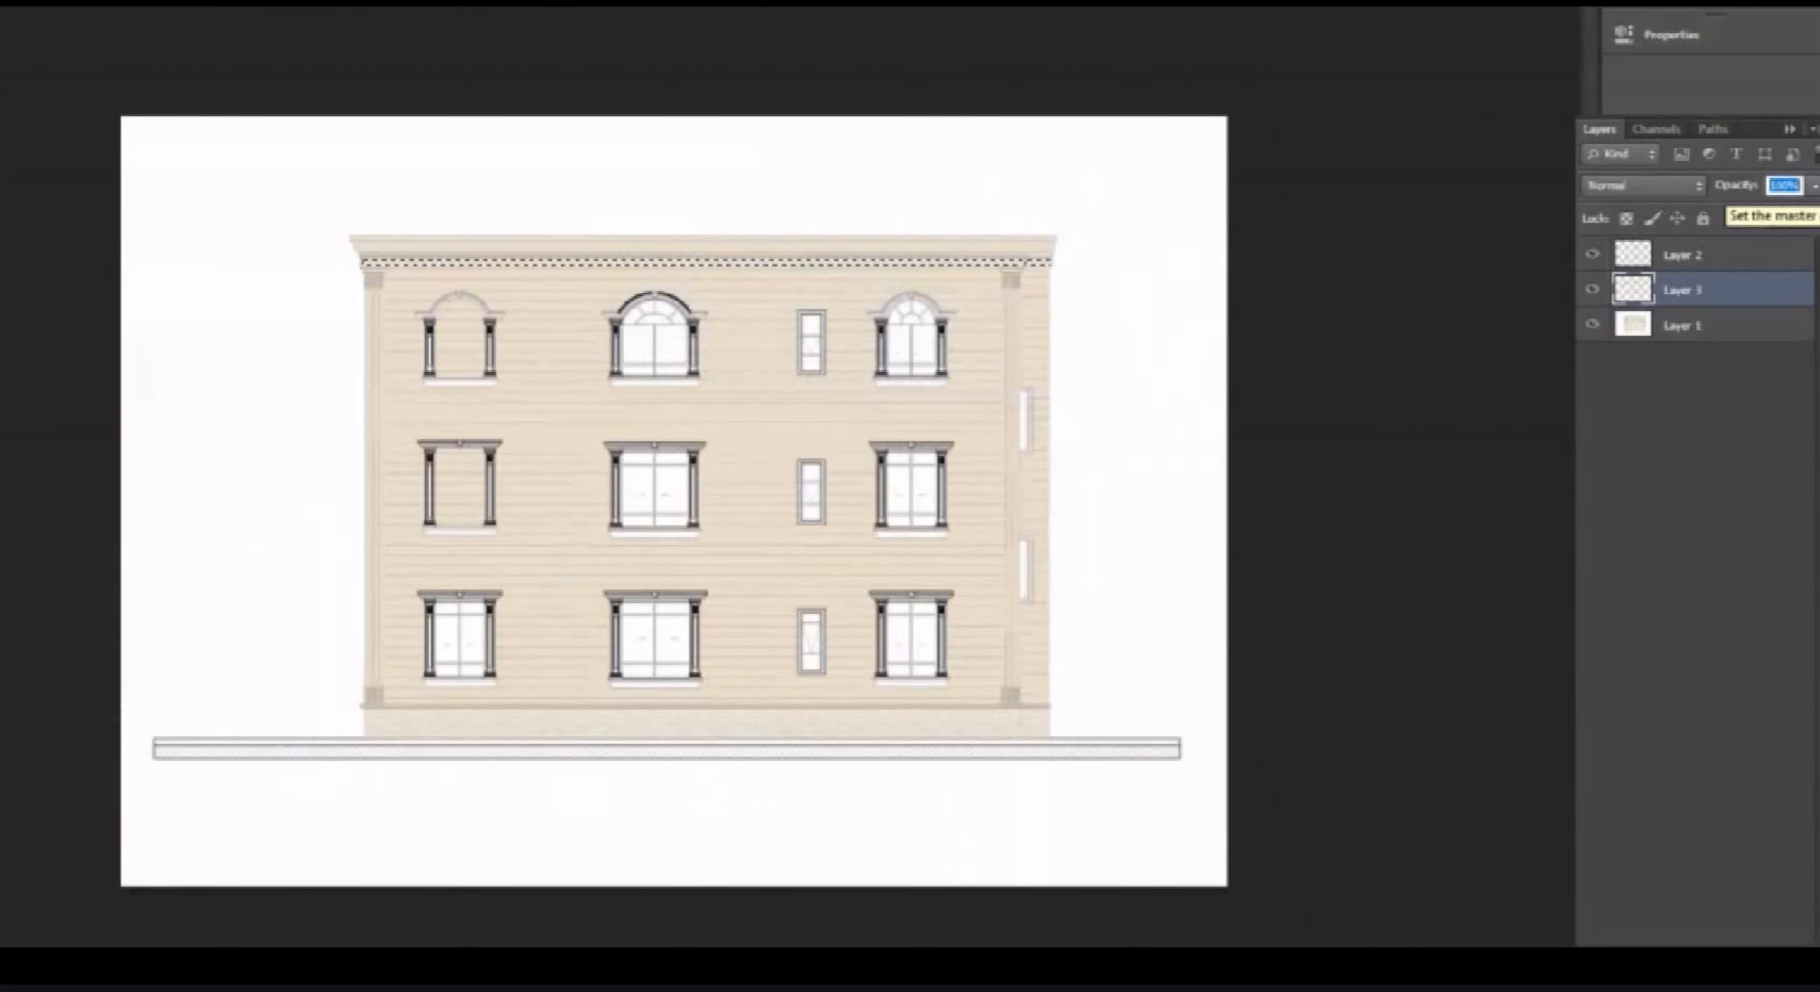
pyautogui.click(1725, 410)
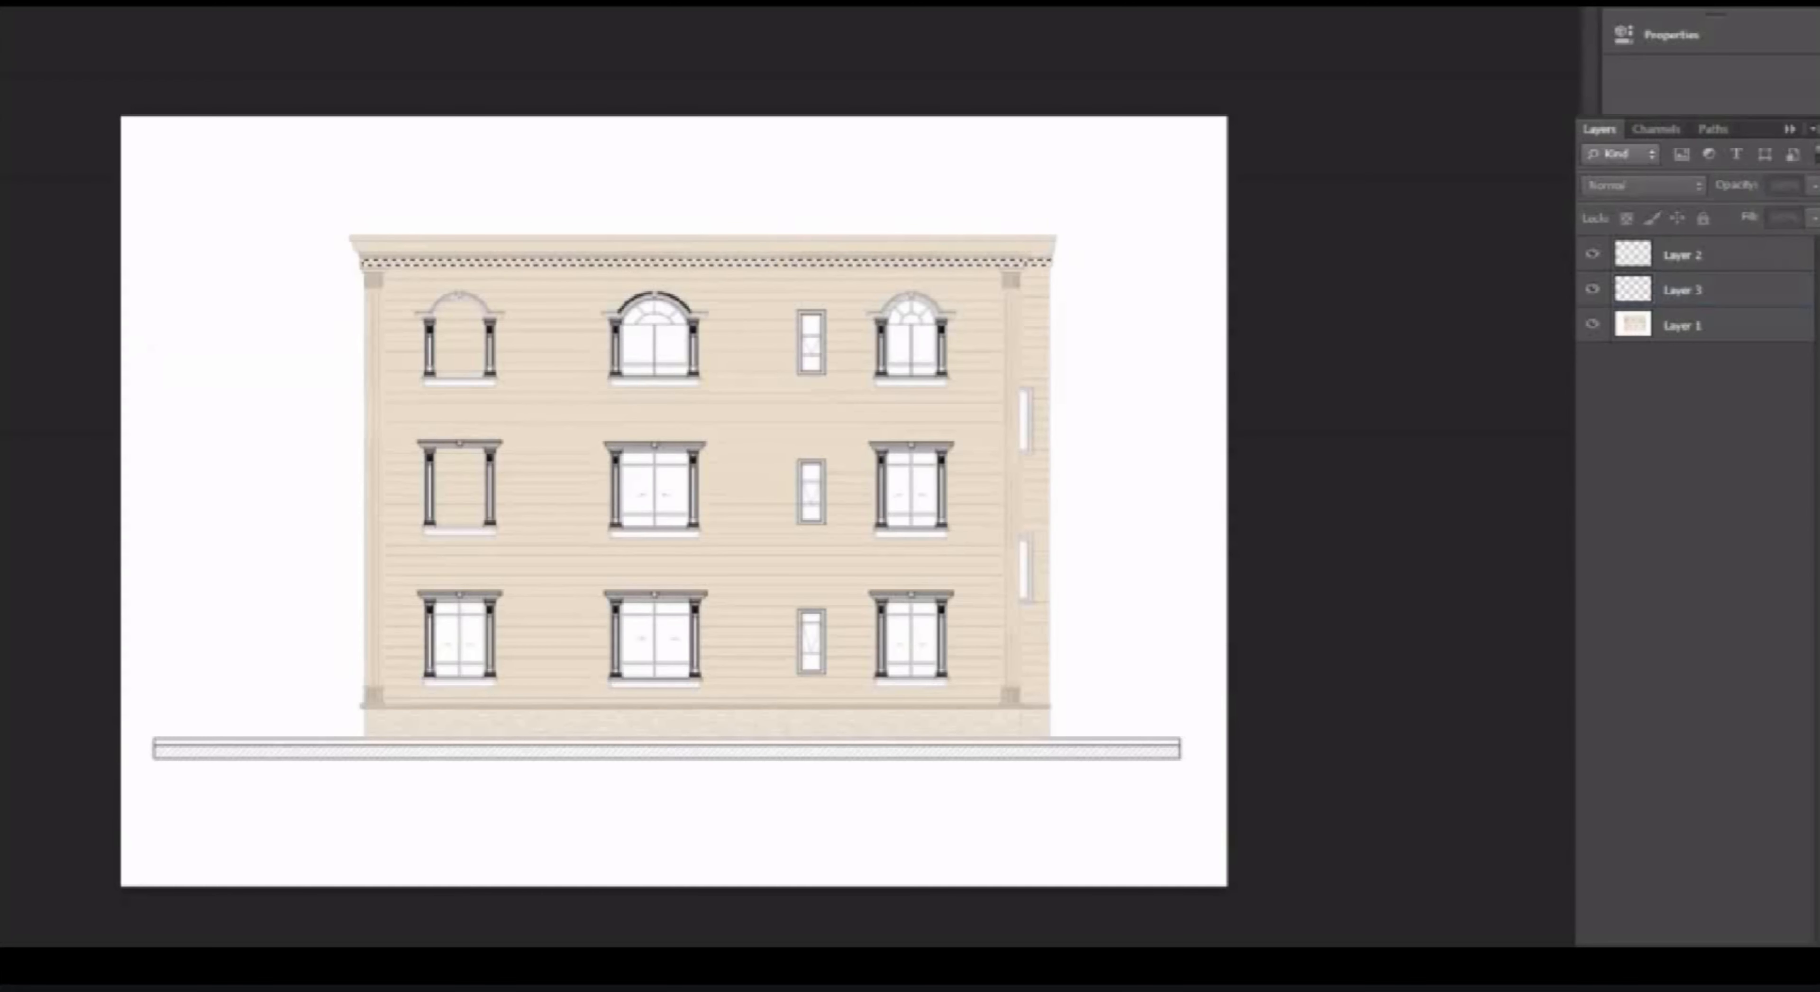
# On Layer 1, select the sill panel and its moulding strips below the ground-floor left window.
pyautogui.scroll(5, 707, 286)
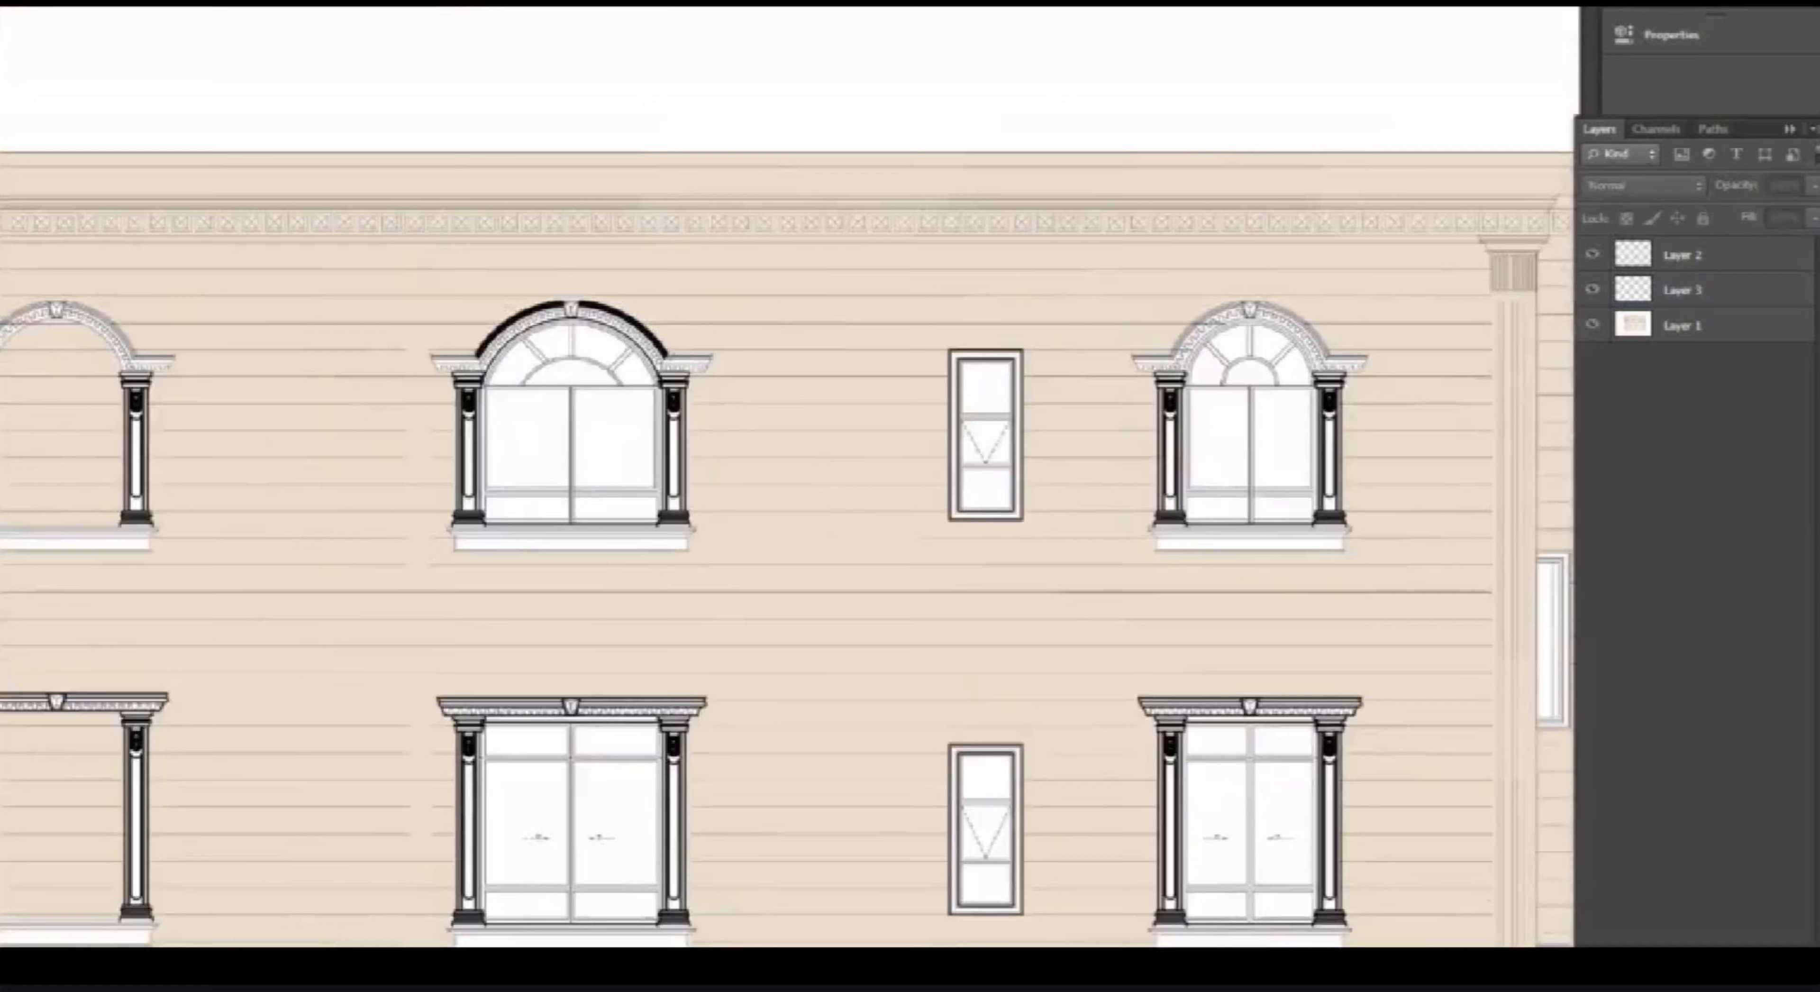
pyautogui.scroll(-5, 707, 285)
pyautogui.scroll(4, 539, 603)
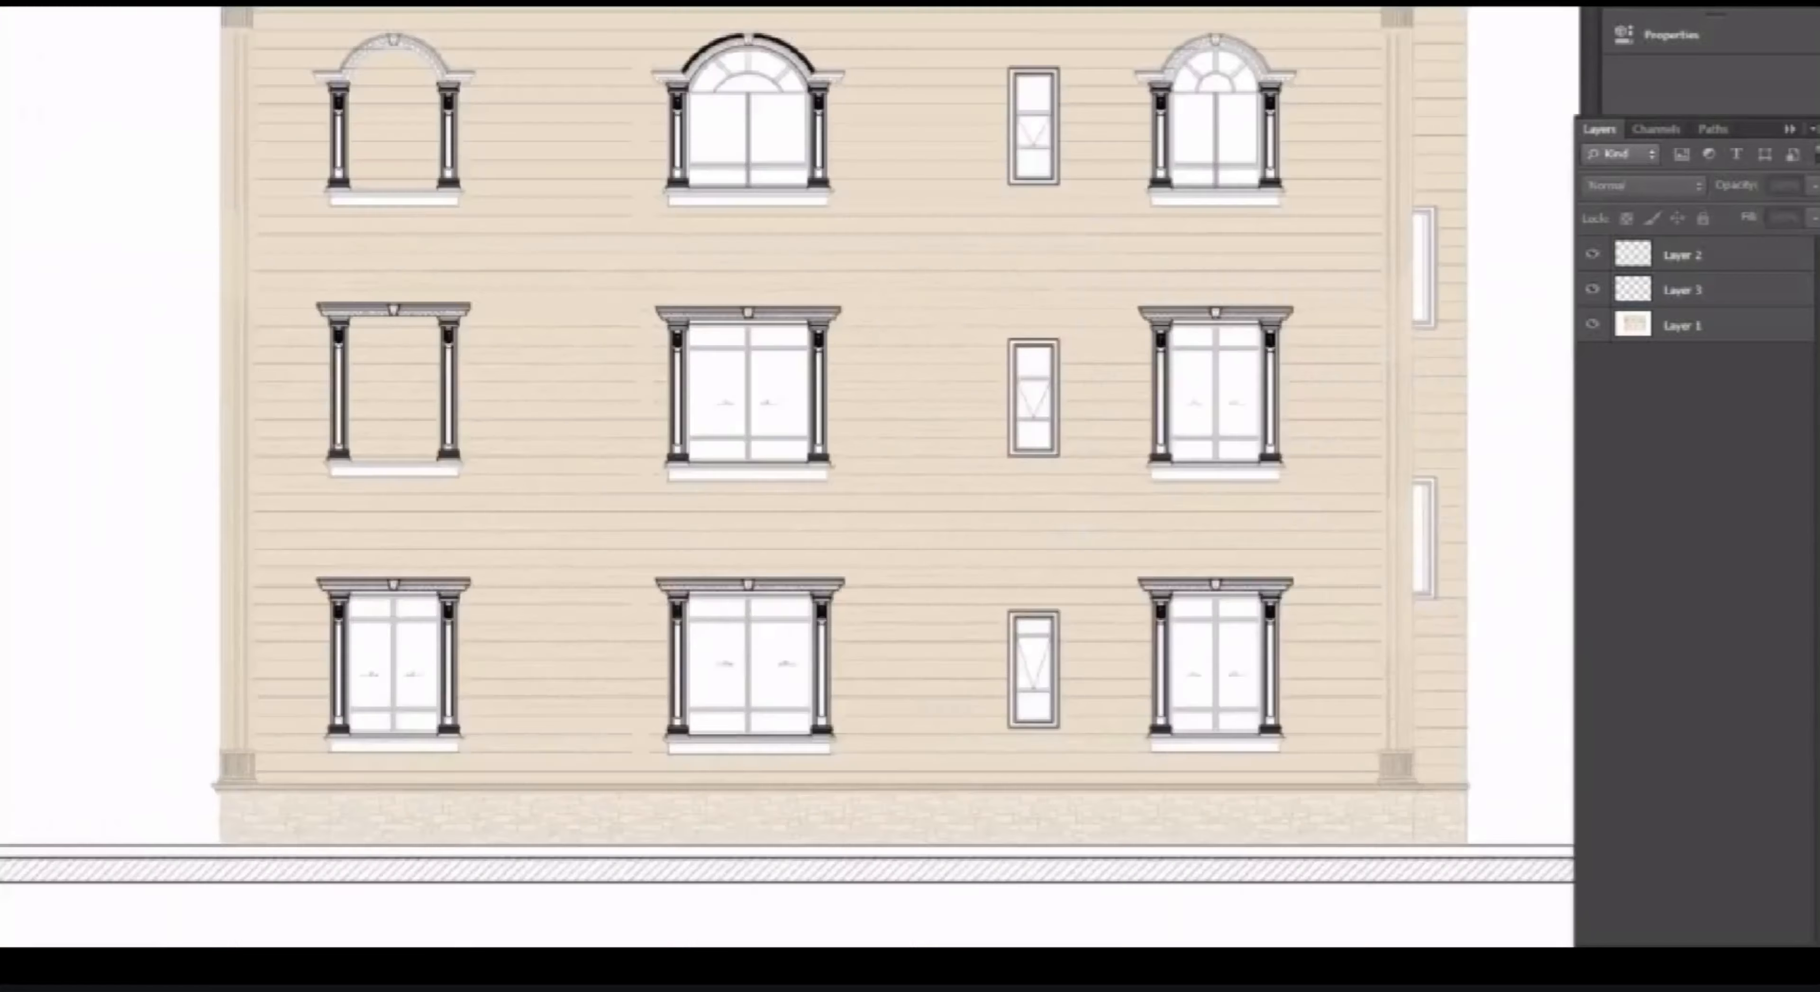
pyautogui.scroll(5, 325, 770)
pyautogui.scroll(5, 297, 776)
pyautogui.hotkey('alt', 'w')
pyautogui.press('Escape')
pyautogui.press('Return')
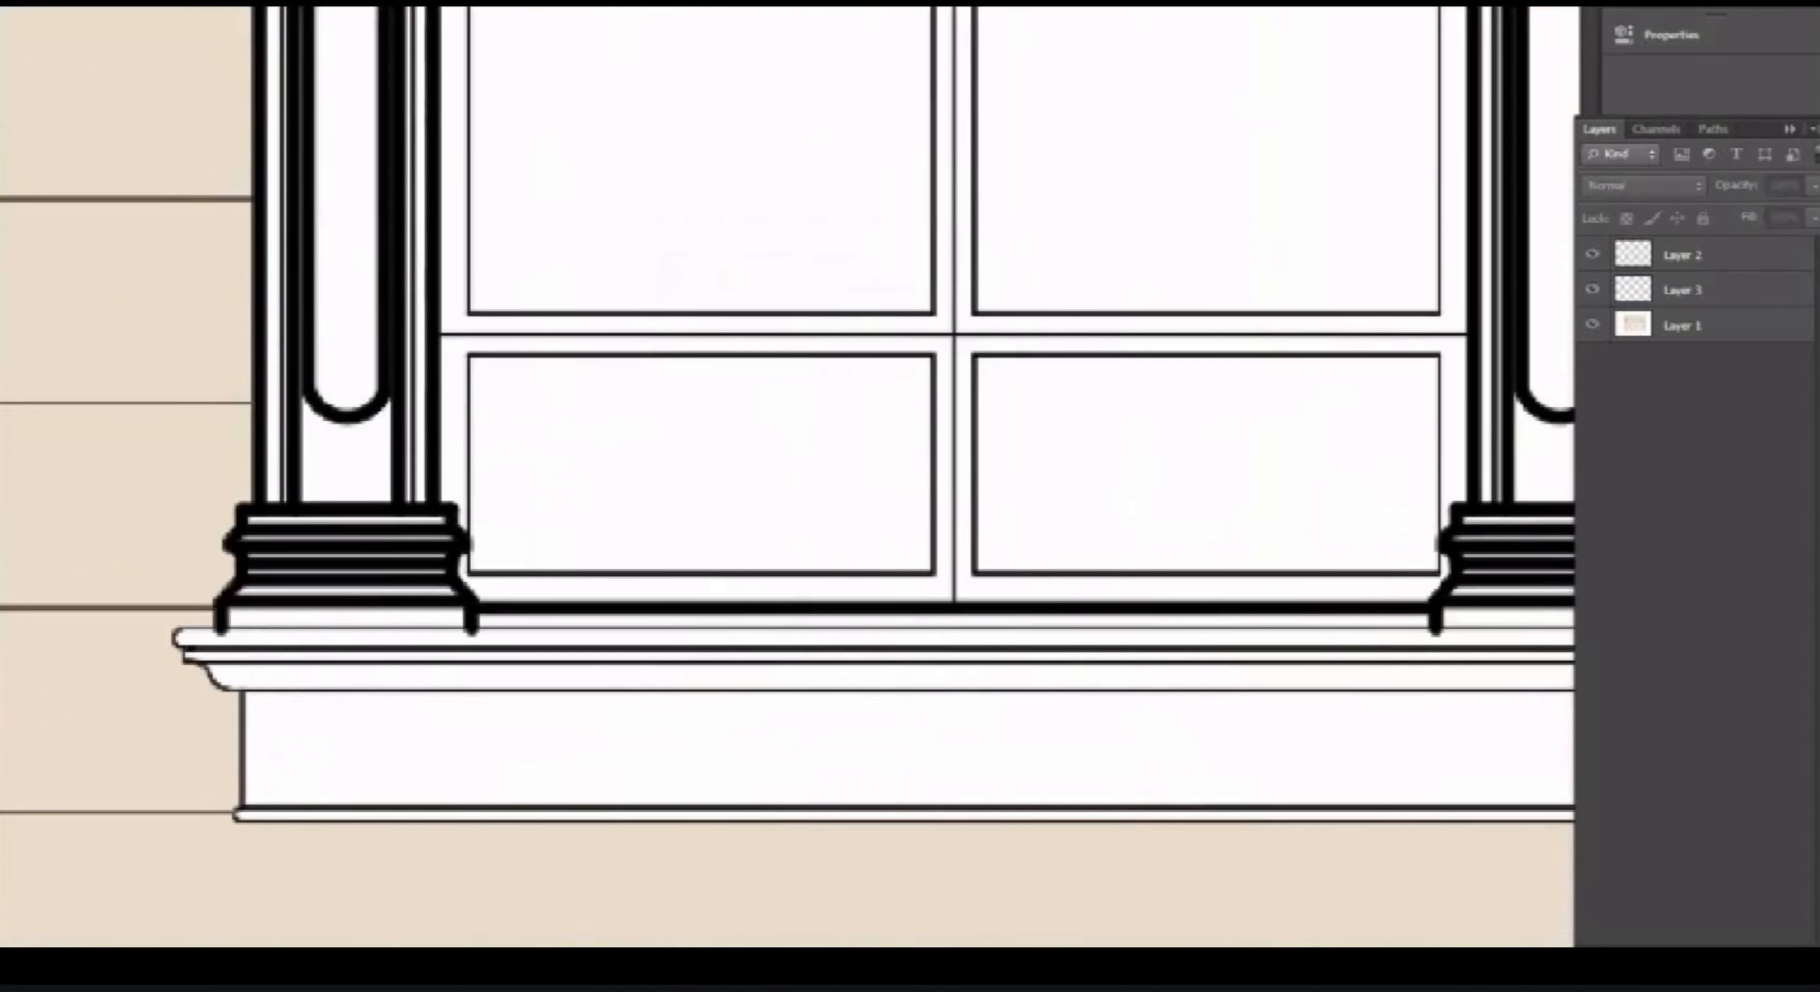
pyautogui.click(1696, 324)
pyautogui.click(318, 748)
pyautogui.scroll(1, 315, 674)
pyautogui.keyDown('shift'); pyautogui.click(315, 676); pyautogui.keyUp('shift')
pyautogui.keyDown('shift'); pyautogui.click(315, 647); pyautogui.keyUp('shift')
pyautogui.keyDown('shift'); pyautogui.click(316, 859); pyautogui.keyUp('shift')
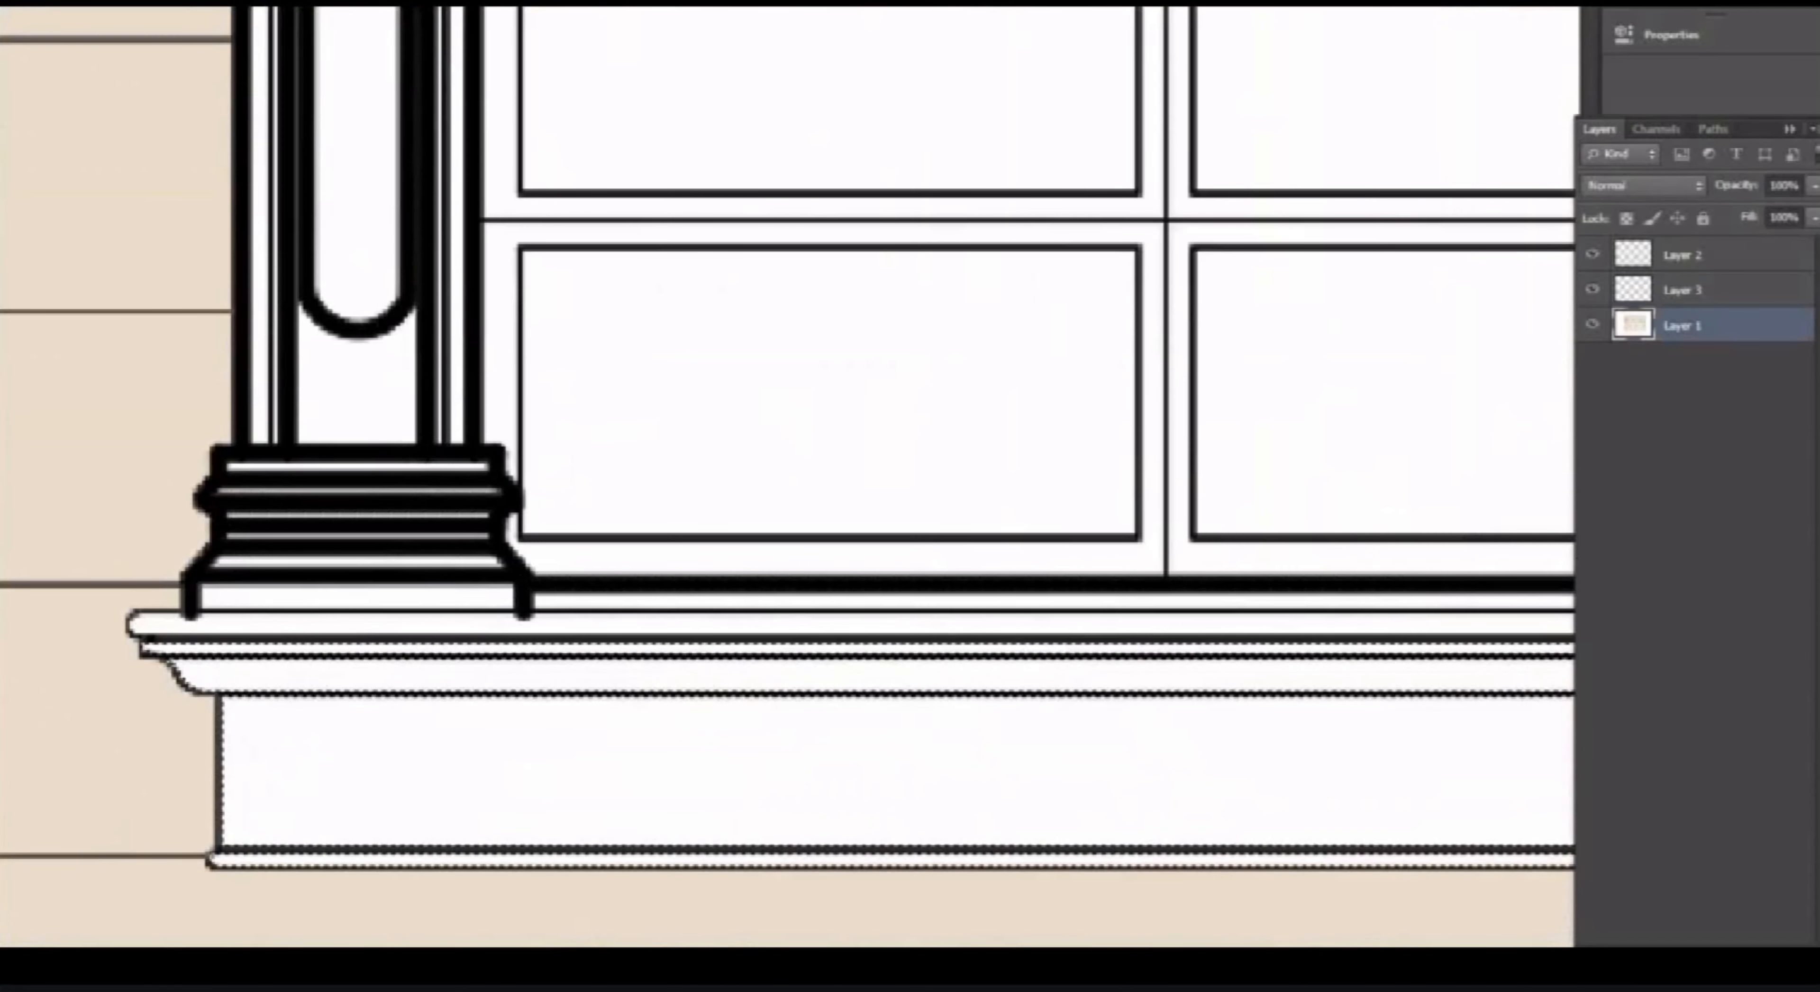
# Add the left pilaster's base mouldings and lower shaft area on the ground-floor left window to the selection.
pyautogui.keyDown('shift'); pyautogui.click(325, 623); pyautogui.keyUp('shift')
pyautogui.keyDown('shift'); pyautogui.click(332, 598); pyautogui.keyUp('shift')
pyautogui.keyDown('shift'); pyautogui.click(339, 563); pyautogui.keyUp('shift')
pyautogui.keyDown('shift'); pyautogui.click(346, 467); pyautogui.keyUp('shift')
pyautogui.keyDown('shift'); pyautogui.click(353, 395); pyautogui.keyUp('shift')
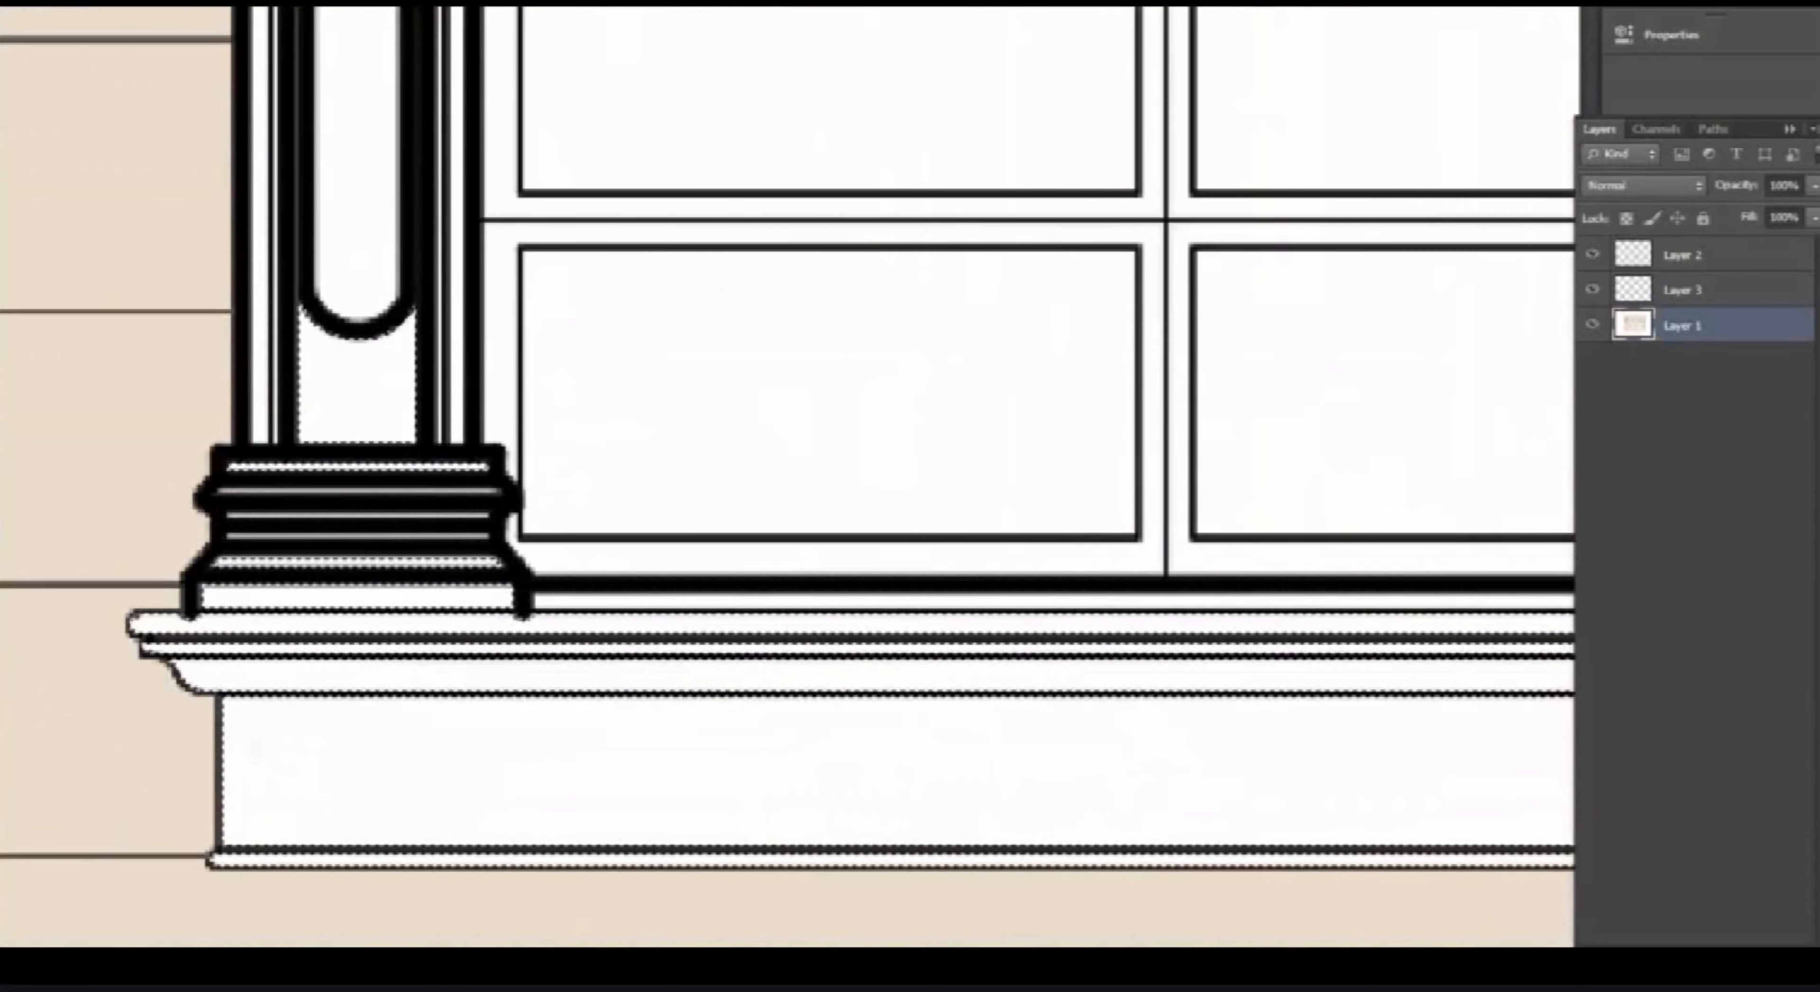
# Add the strip above the sill and the right pilaster's base and shaft on the ground-floor left window to the selection.
pyautogui.scroll(-2, 369, 617)
pyautogui.keyDown('shift'); pyautogui.click(813, 608); pyautogui.keyUp('shift')
pyautogui.scroll(2, 1265, 611)
pyautogui.keyDown('shift'); pyautogui.click(1268, 605); pyautogui.keyUp('shift')
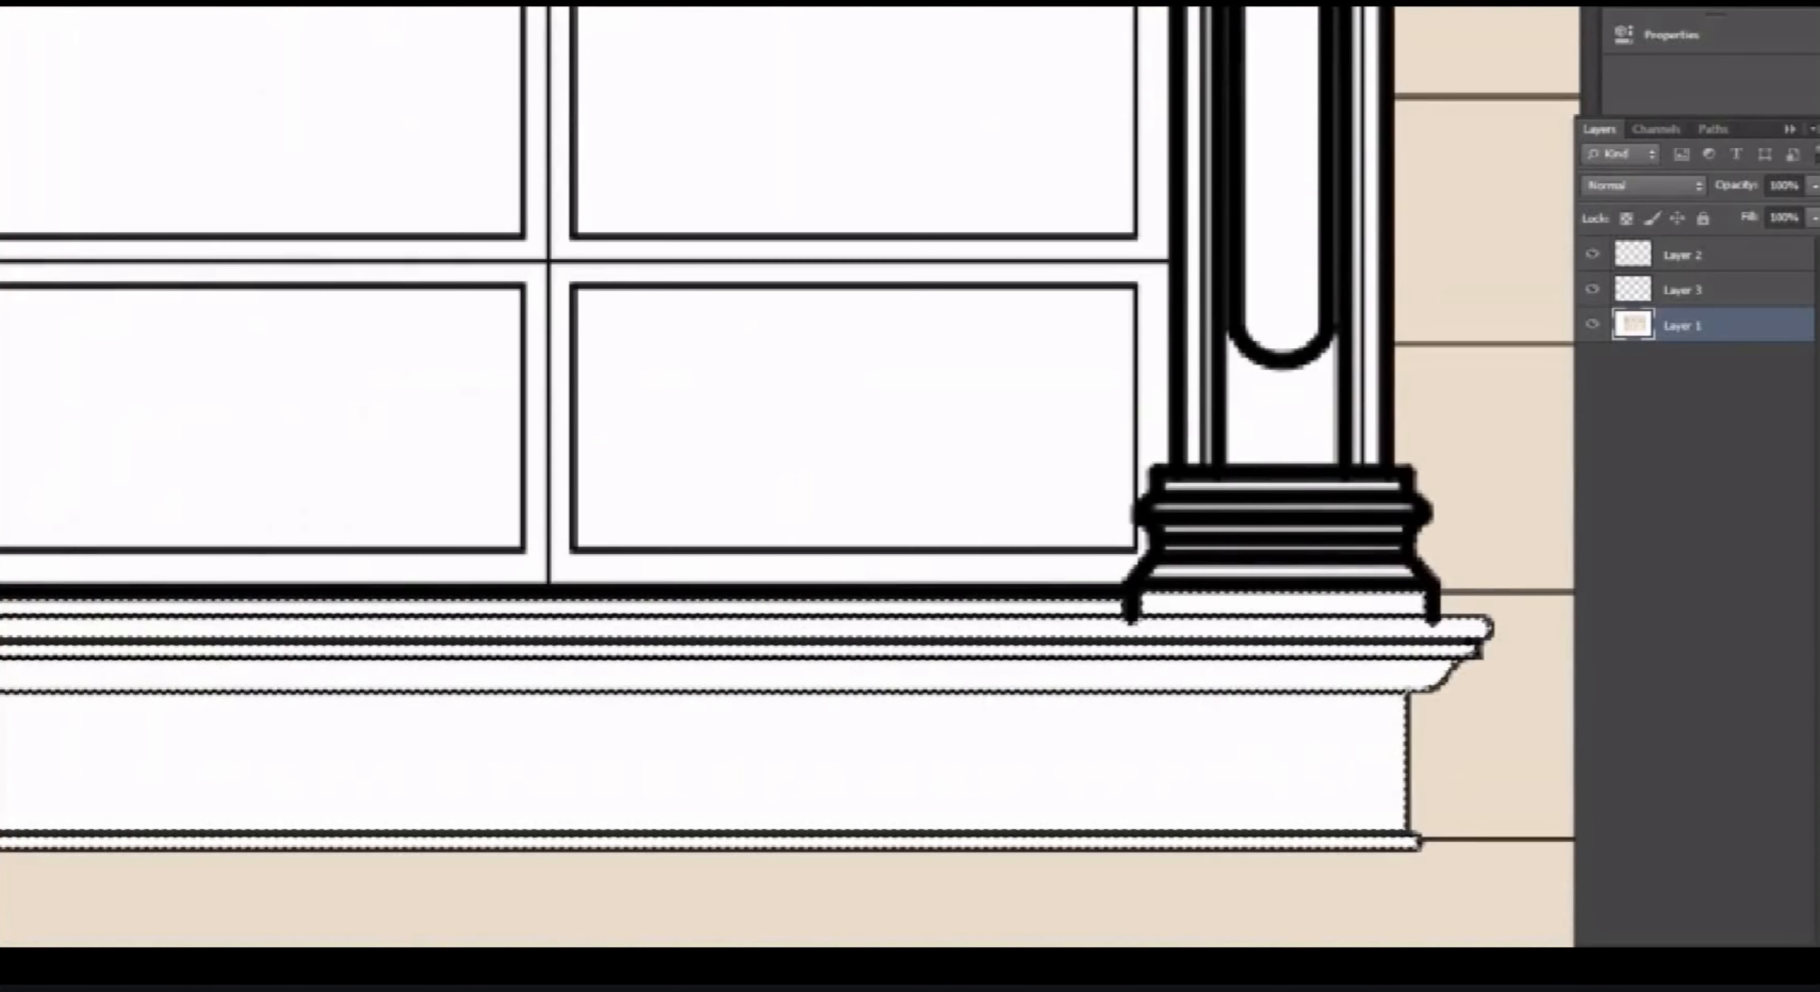
pyautogui.keyDown('shift'); pyautogui.click(1272, 570); pyautogui.keyUp('shift')
pyautogui.keyDown('shift'); pyautogui.click(1276, 486); pyautogui.keyUp('shift')
pyautogui.keyDown('shift'); pyautogui.click(1283, 424); pyautogui.keyUp('shift')
pyautogui.keyDown('shift'); pyautogui.click(1283, 282); pyautogui.keyUp('shift')
# Add the left pilaster's capital and upper shaft pieces on the ground-floor left window to the selection.
pyautogui.scroll(-2, 1162, 613)
pyautogui.scroll(2, 685, 183)
pyautogui.keyDown('shift'); pyautogui.click(689, 166); pyautogui.keyUp('shift')
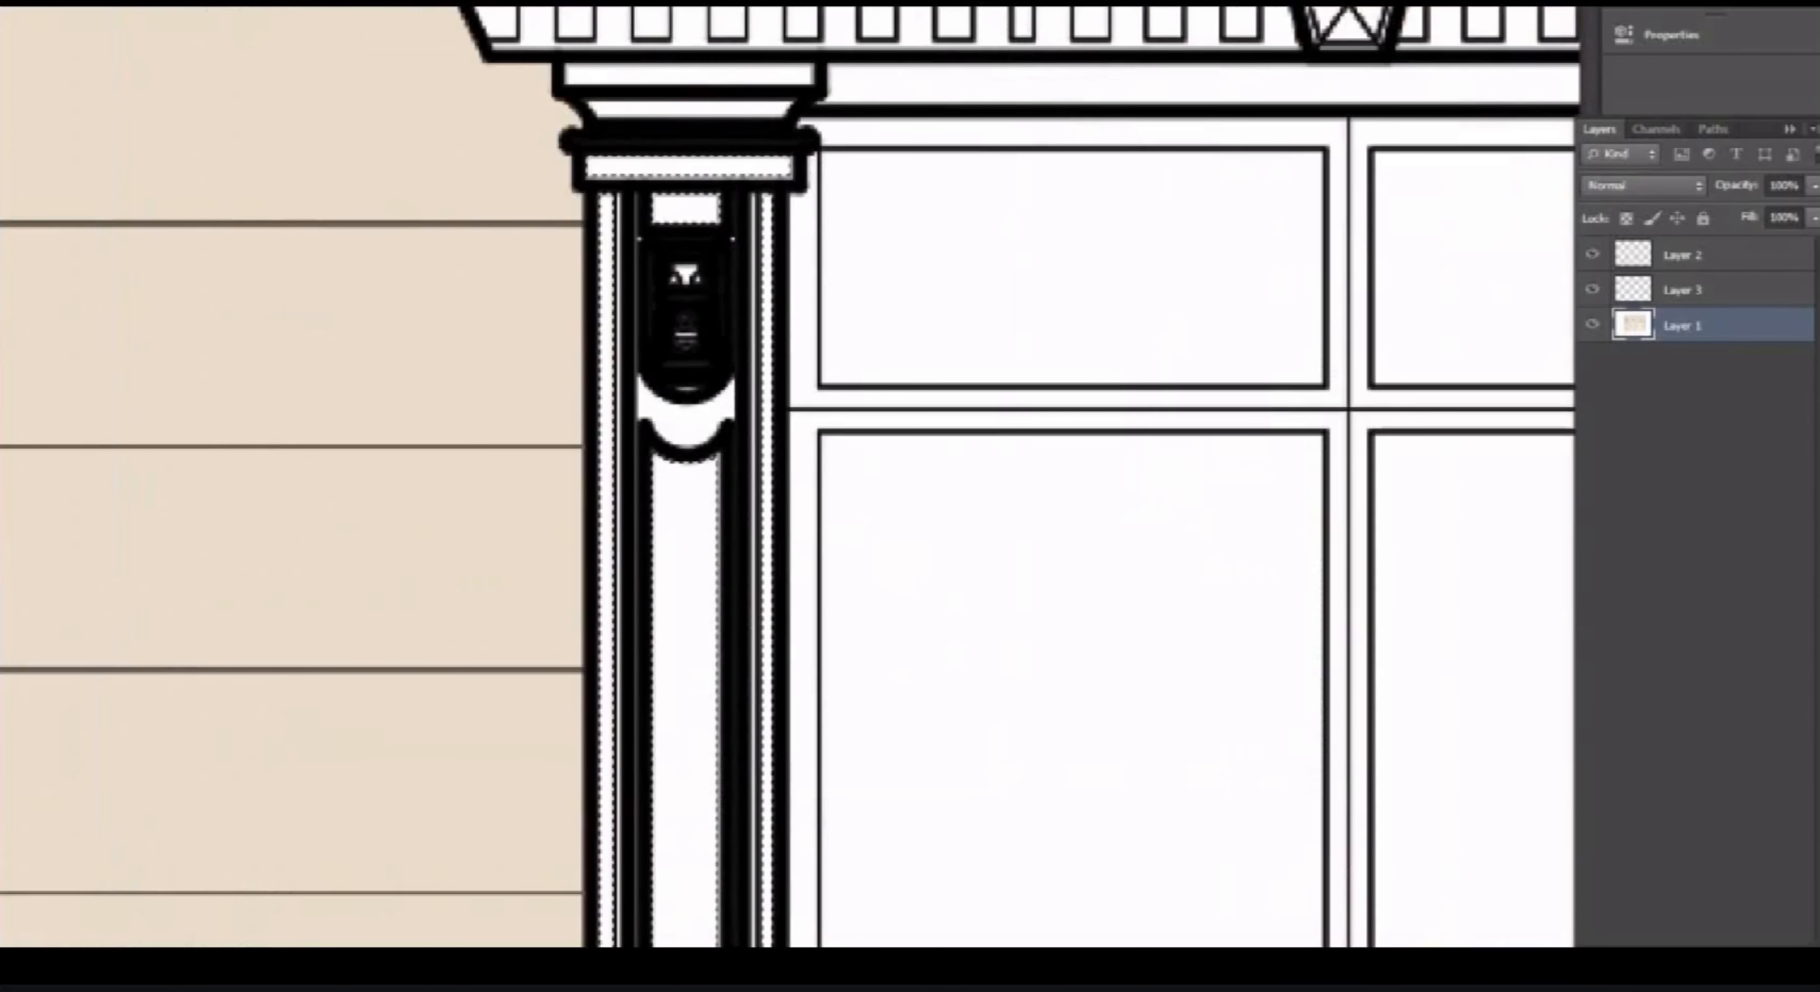
pyautogui.keyDown('shift'); pyautogui.click(688, 109); pyautogui.keyUp('shift')
pyautogui.keyDown('shift'); pyautogui.click(688, 74); pyautogui.keyUp('shift')
pyautogui.keyDown('shift'); pyautogui.click(687, 425); pyautogui.keyUp('shift')
# Add the dentils and moulding strips on the left half of this window's entablature to the selection.
pyautogui.scroll(-2, 689, 212)
pyautogui.scroll(2, 665, 42)
pyautogui.keyDown('shift'); pyautogui.click(743, 159); pyautogui.keyUp('shift')
pyautogui.keyDown('shift'); pyautogui.click(786, 152); pyautogui.keyUp('shift')
pyautogui.keyDown('shift'); pyautogui.click(756, 92); pyautogui.keyUp('shift')
pyautogui.keyDown('shift'); pyautogui.click(760, 57); pyautogui.keyUp('shift')
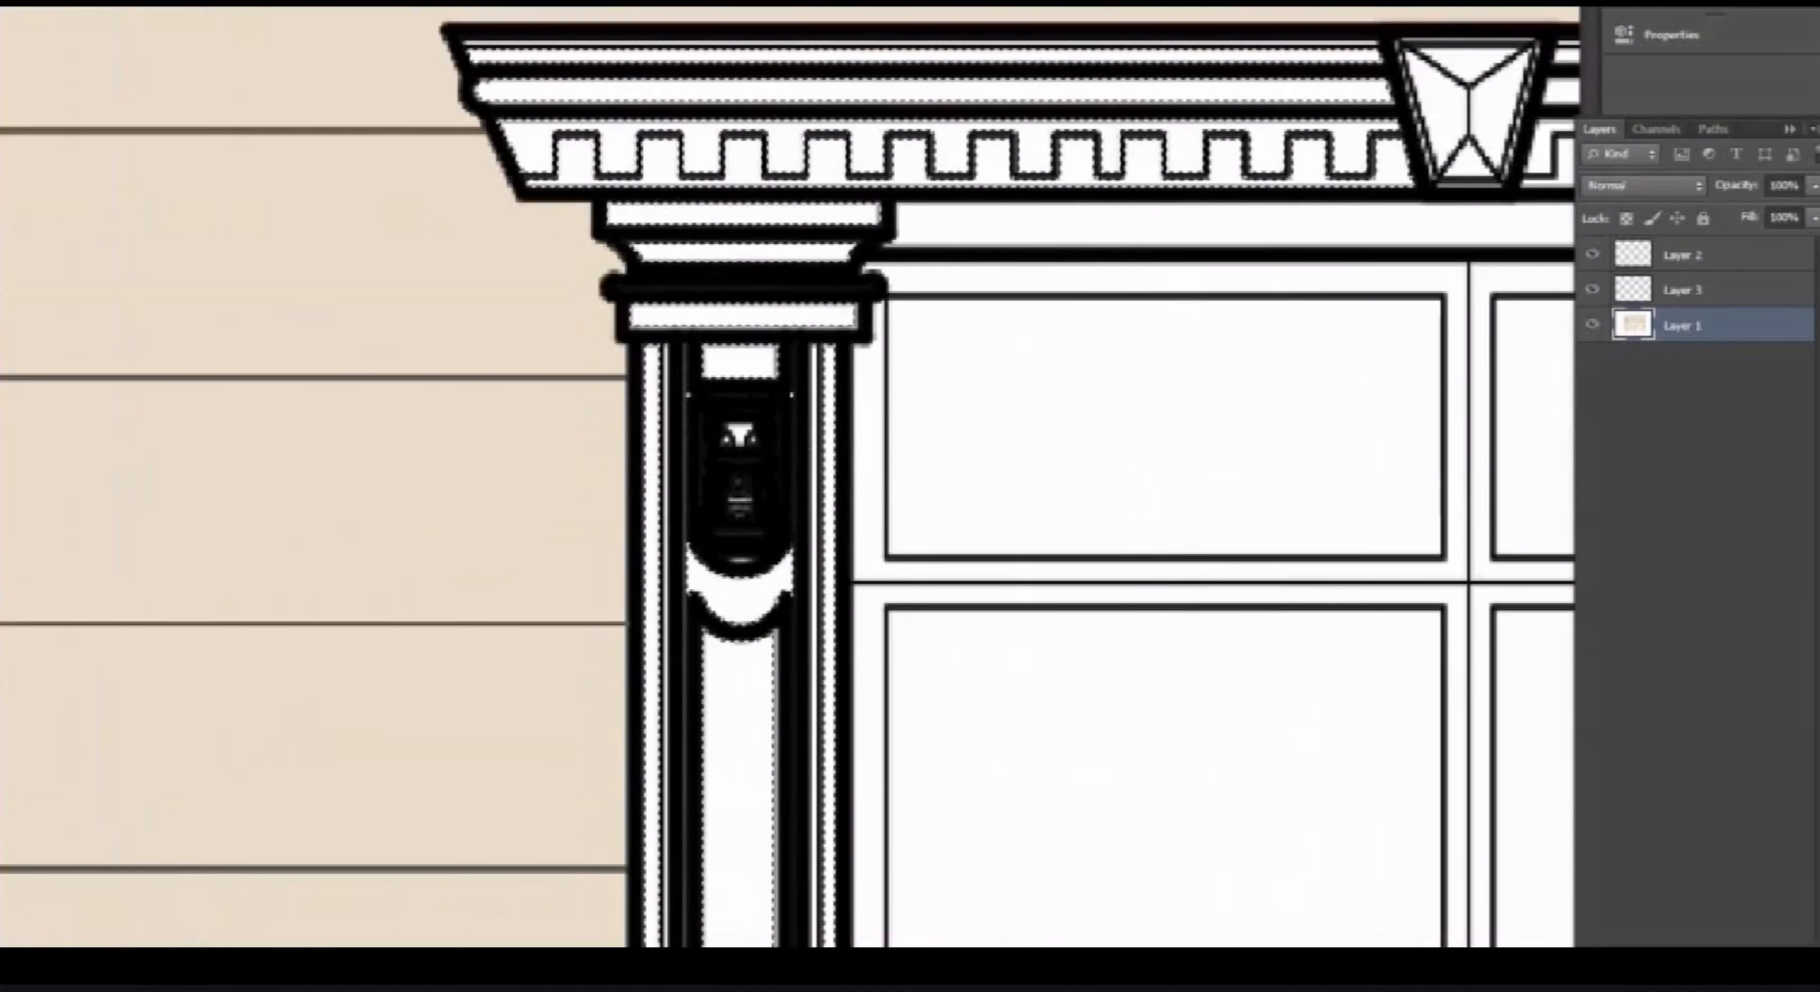
pyautogui.keyDown('shift'); pyautogui.click(760, 43); pyautogui.keyUp('shift')
# Add the keystone facets and the right half of the entablature's mouldings to the selection.
pyautogui.scroll(-3, 759, 282)
pyautogui.scroll(3, 1187, 194)
pyautogui.keyDown('shift'); pyautogui.click(728, 261); pyautogui.keyUp('shift')
pyautogui.keyDown('shift'); pyautogui.click(770, 262); pyautogui.keyUp('shift')
pyautogui.keyDown('shift'); pyautogui.click(876, 244); pyautogui.keyUp('shift')
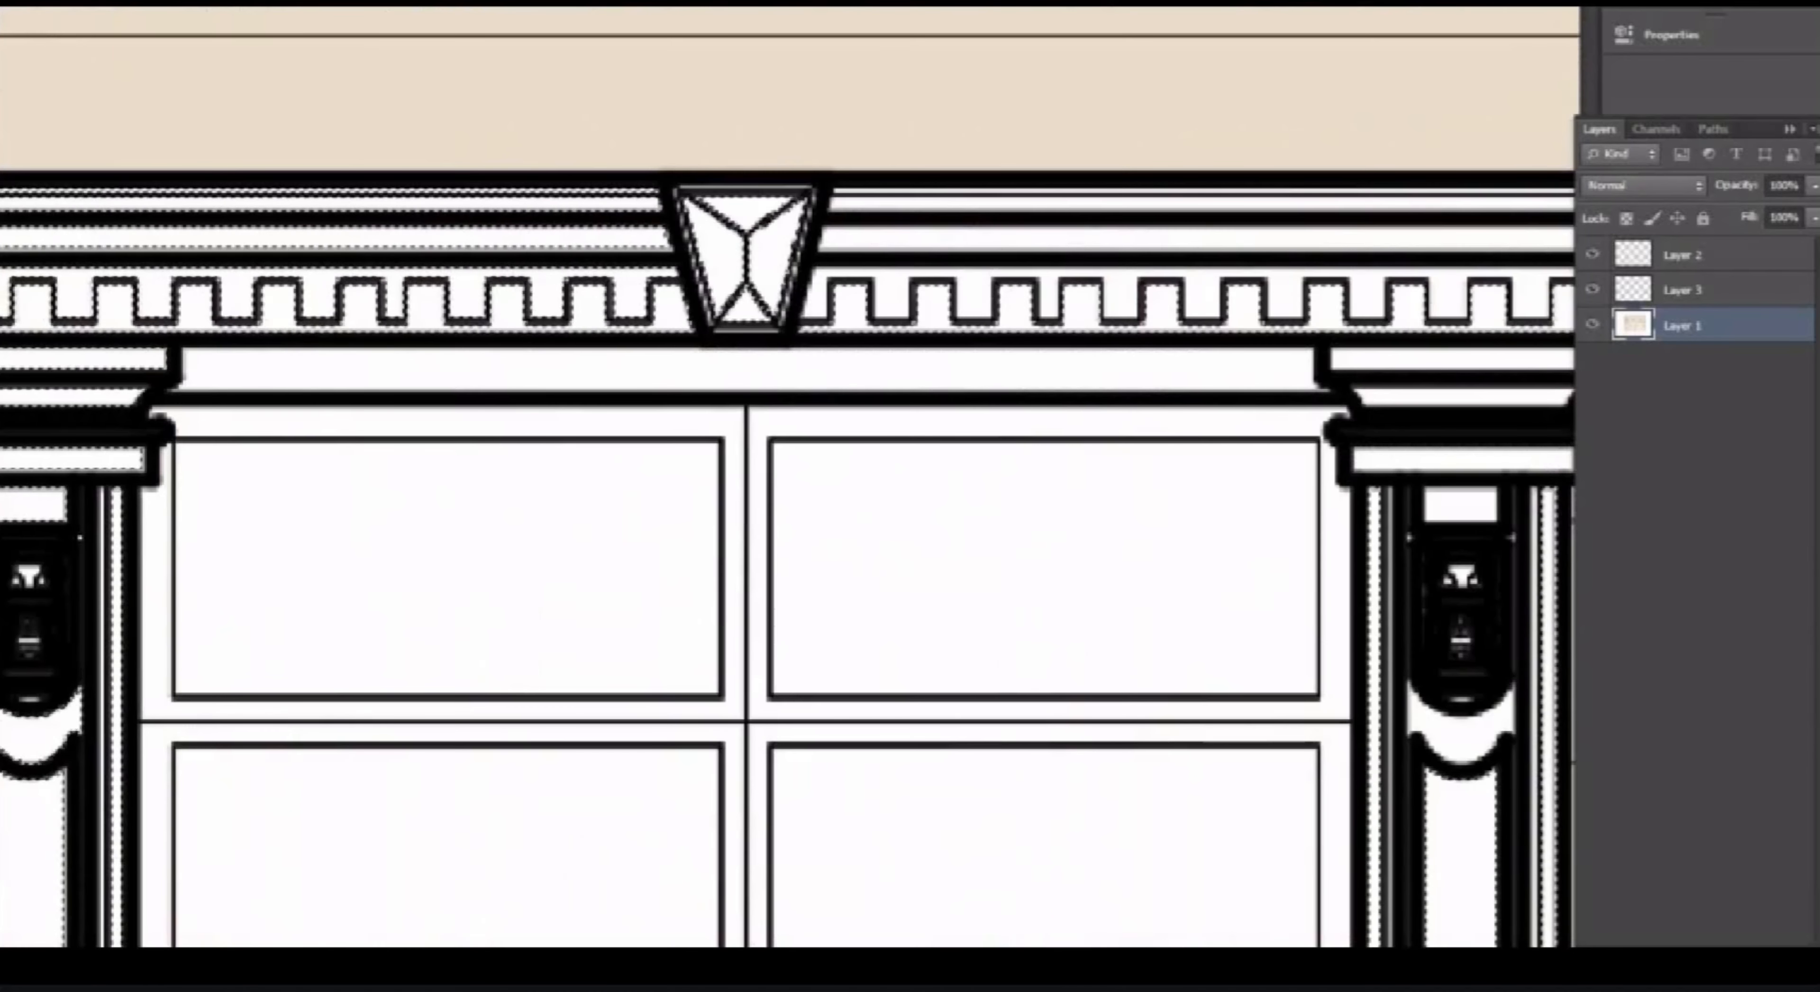
pyautogui.keyDown('shift'); pyautogui.click(876, 282); pyautogui.keyUp('shift')
# Add the right pilaster's capital mouldings on the ground-floor left window to the selection.
pyautogui.scroll(-2, 686, 300)
pyautogui.scroll(2, 1082, 360)
pyautogui.keyDown('shift'); pyautogui.click(1201, 331); pyautogui.keyUp('shift')
pyautogui.keyDown('shift'); pyautogui.click(1201, 365); pyautogui.keyUp('shift')
pyautogui.keyDown('shift'); pyautogui.click(1201, 422); pyautogui.keyUp('shift')
# Paint the selected surround of the ground-floor left window beige with the Brush tool and clear the selection.
pyautogui.scroll(-3, 1166, 424)
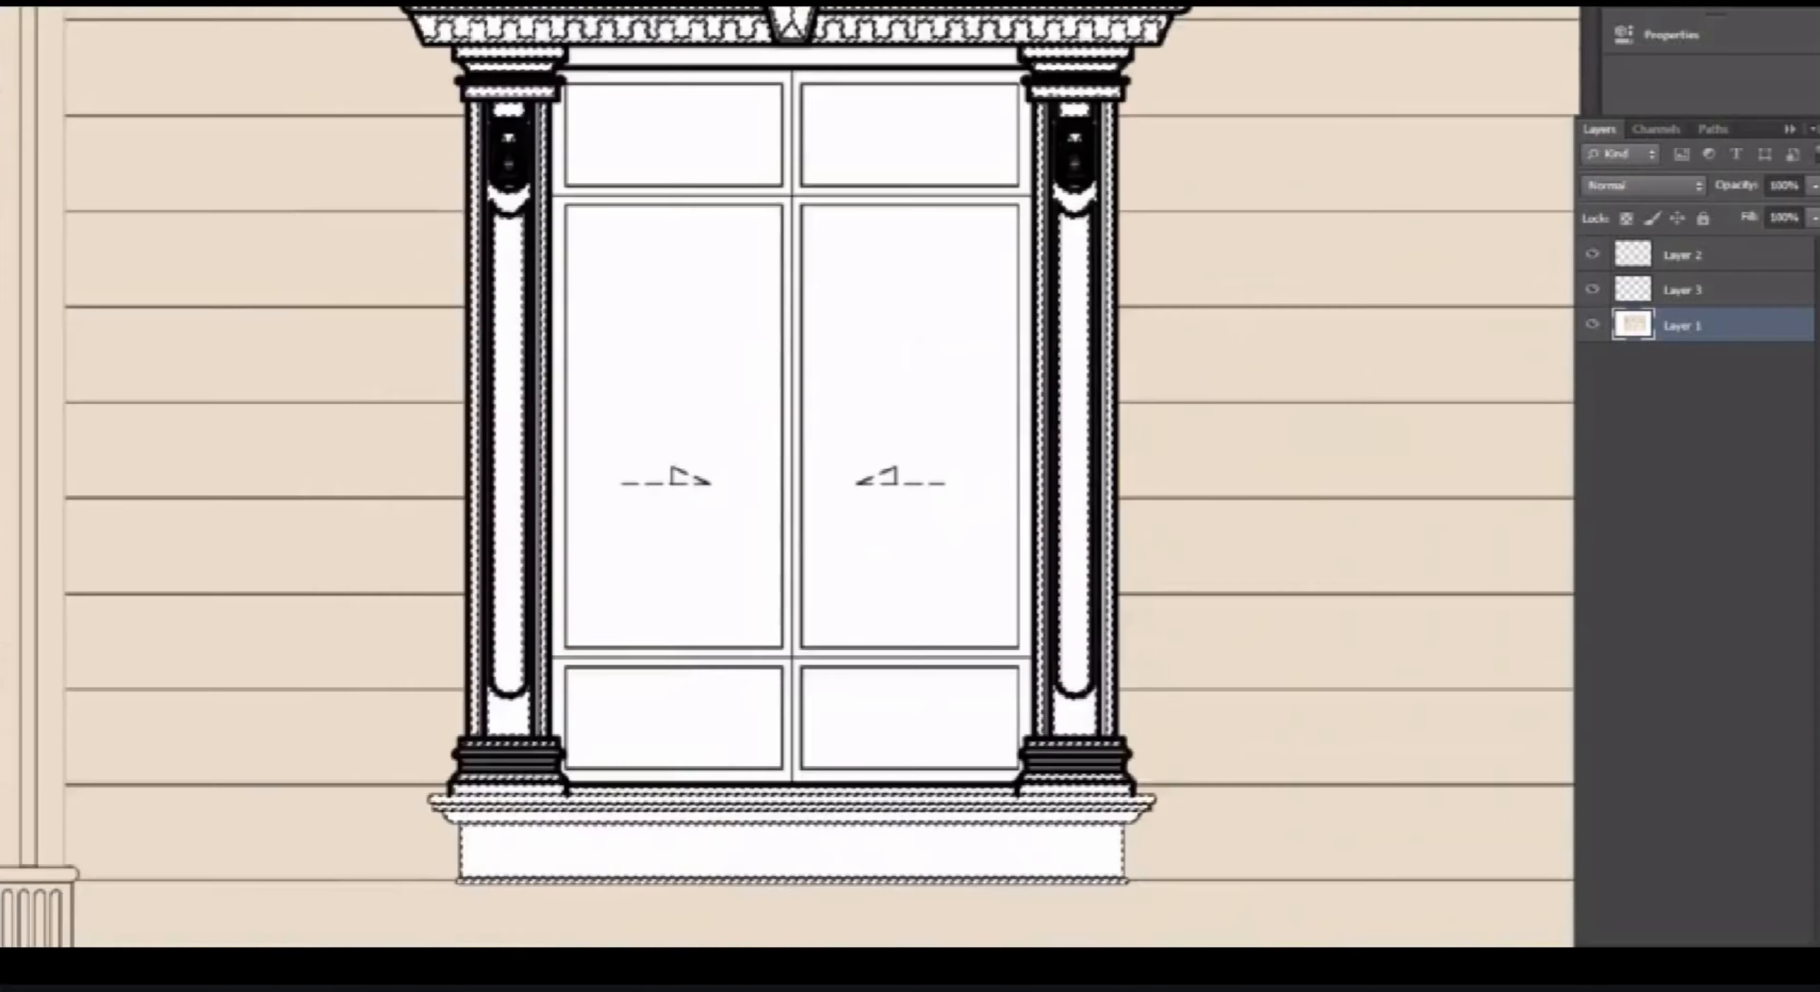
pyautogui.scroll(-2, 1017, 798)
pyautogui.press('b')
pyautogui.moveTo(760, 813)
pyautogui.mouseDown()
pyautogui.moveTo(1087, 404)
pyautogui.moveTo(809, 438)
pyautogui.mouseUp()
pyautogui.hotkey('ctrl', 'd')
pyautogui.scroll(-2, 767, 586)
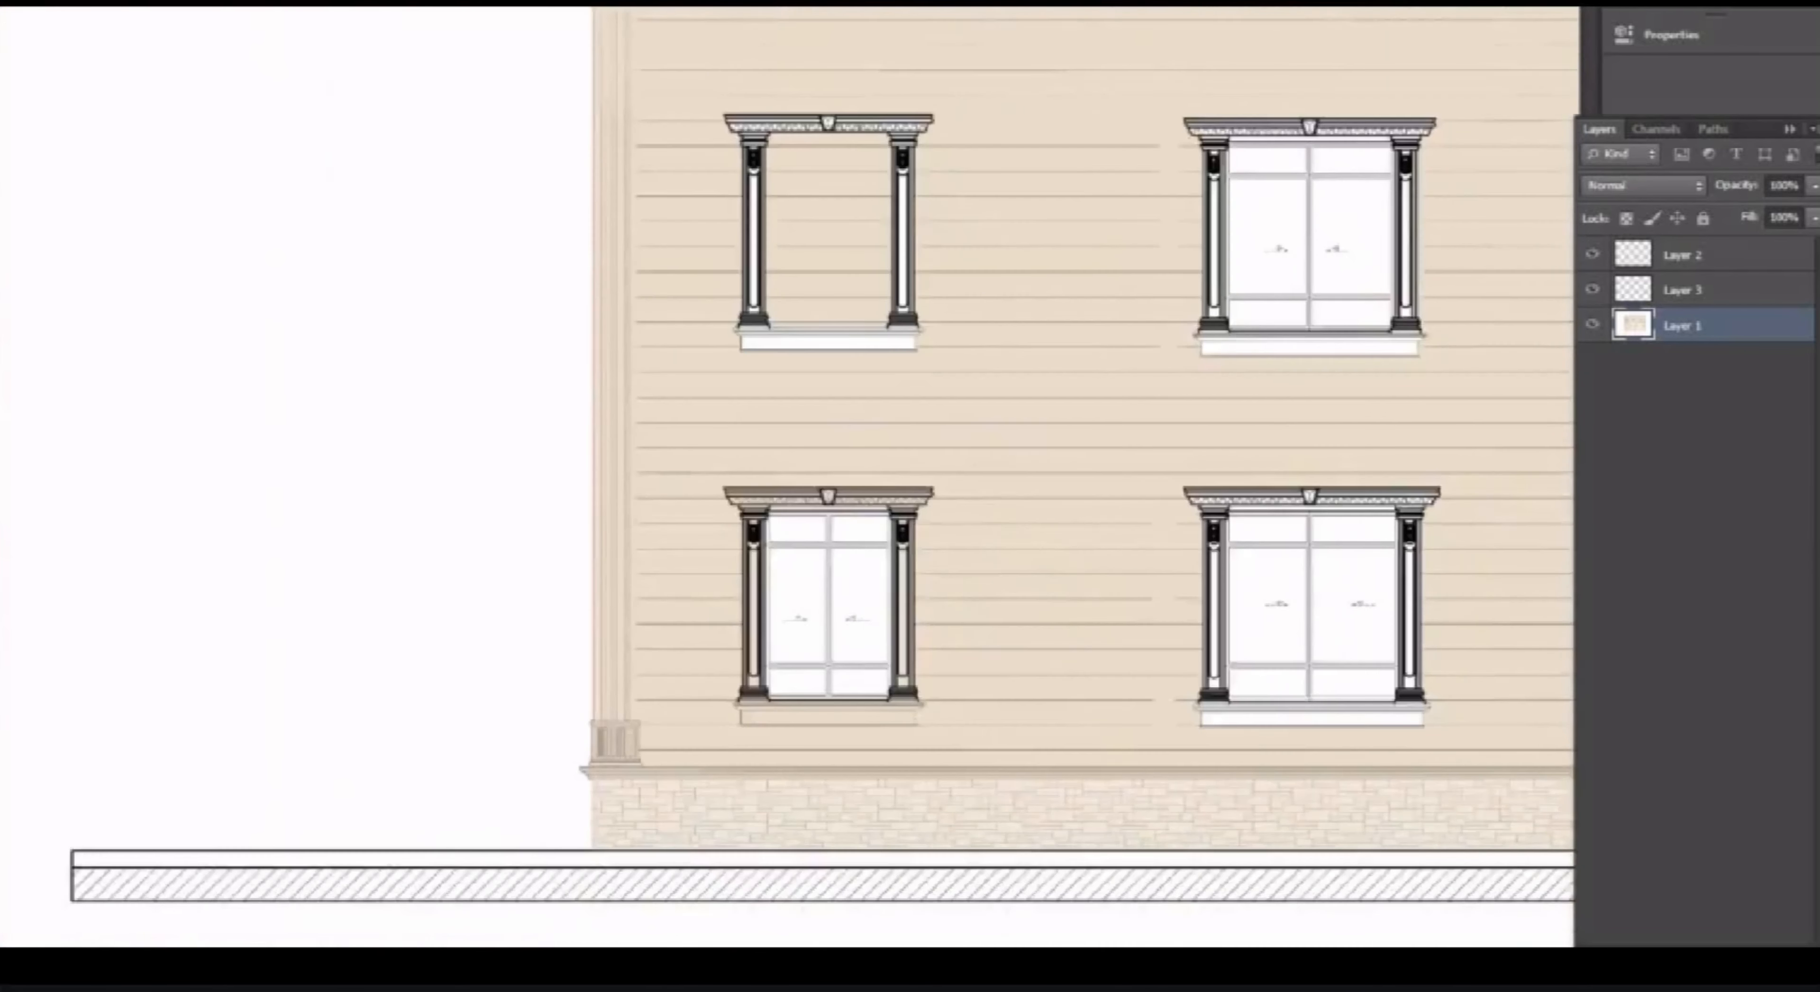
# Select the sill mouldings and the left pilaster's base and lower shaft on the middle-floor left window.
pyautogui.scroll(5, 797, 333)
pyautogui.click(707, 399)
pyautogui.keyDown('shift'); pyautogui.click(636, 454); pyautogui.keyUp('shift')
pyautogui.scroll(2, 486, 332)
pyautogui.keyDown('shift'); pyautogui.click(565, 272); pyautogui.keyUp('shift')
pyautogui.keyDown('shift'); pyautogui.click(566, 235); pyautogui.keyUp('shift')
pyautogui.keyDown('shift'); pyautogui.click(566, 141); pyautogui.keyUp('shift')
pyautogui.keyDown('shift'); pyautogui.click(565, 96); pyautogui.keyUp('shift')
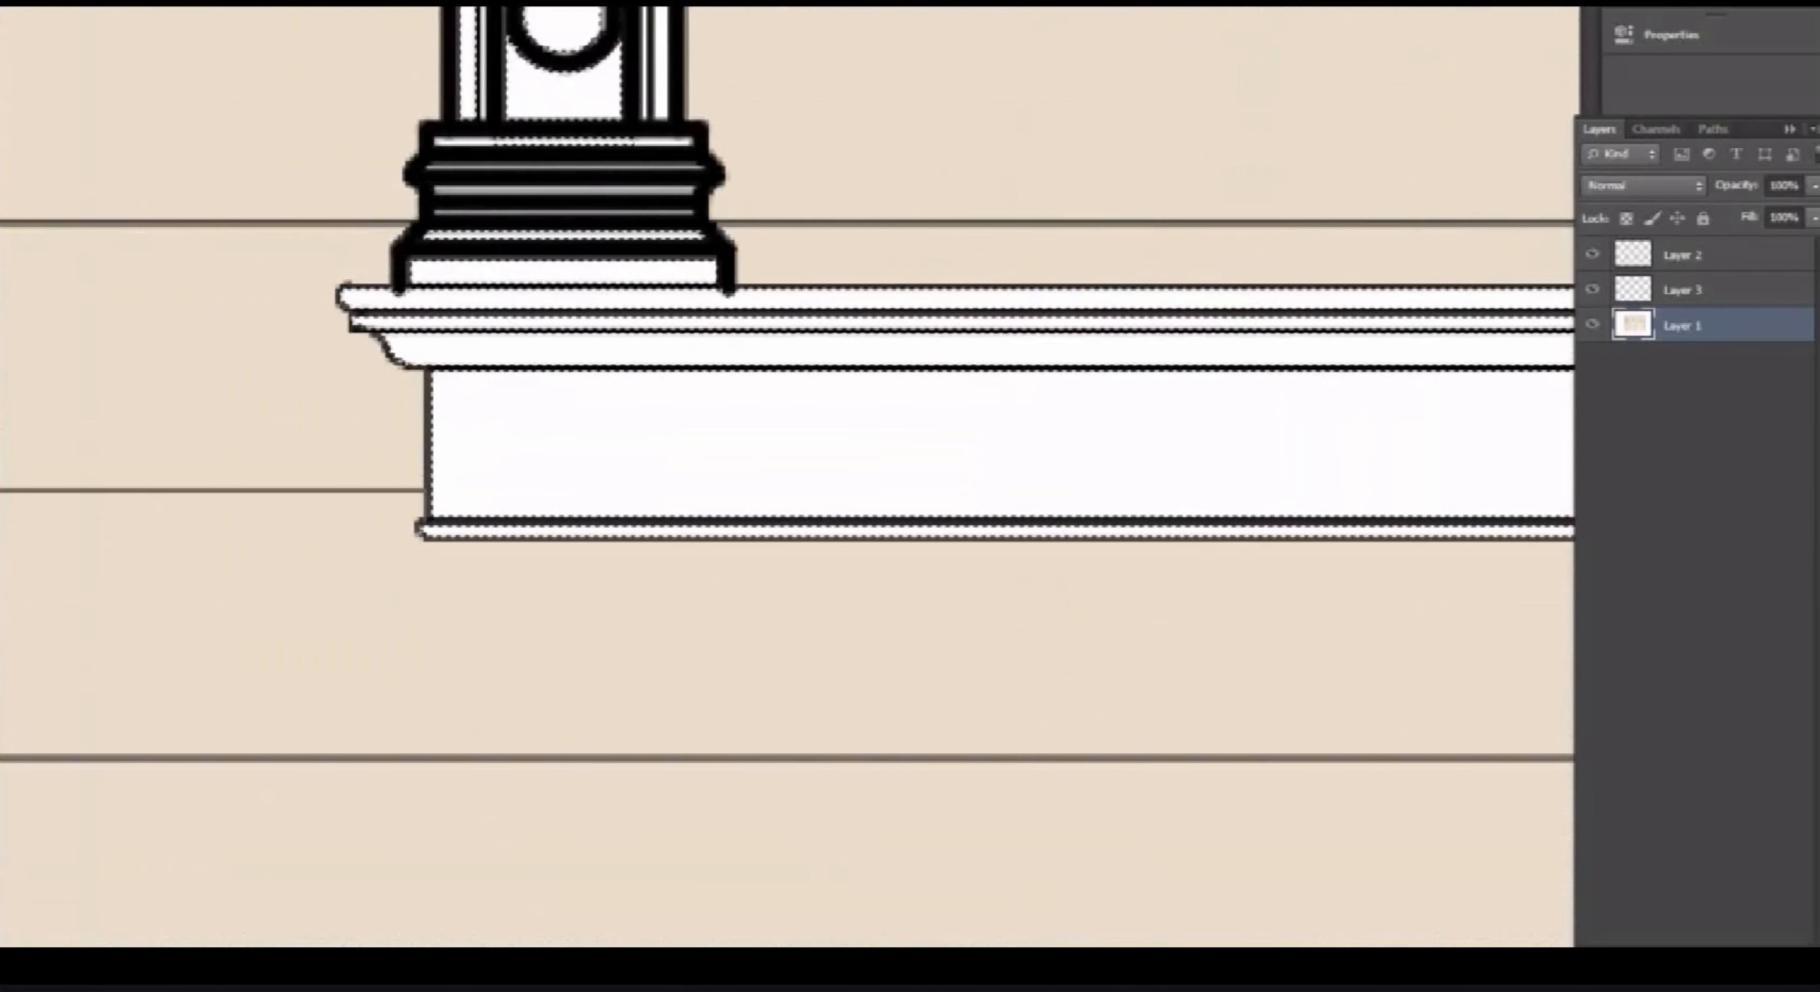
# Add the remaining pilaster and entablature areas of the middle-floor left window to the selection.
pyautogui.keyDown('shift'); pyautogui.click(657, 70); pyautogui.keyUp('shift')
pyautogui.scroll(-5, 618, 561)
pyautogui.scroll(4, 812, 165)
pyautogui.keyDown('shift'); pyautogui.click(975, 332); pyautogui.keyUp('shift')
pyautogui.keyDown('shift'); pyautogui.click(914, 636); pyautogui.keyUp('shift')
# Paint the selected surround of the middle-floor left window beige with the Brush tool.
pyautogui.scroll(-3, 823, 418)
pyautogui.scroll(-2, 937, 592)
pyautogui.scroll(-2, 940, 657)
pyautogui.press('b')
pyautogui.moveTo(707, 282); pyautogui.dragTo(1291, 651)
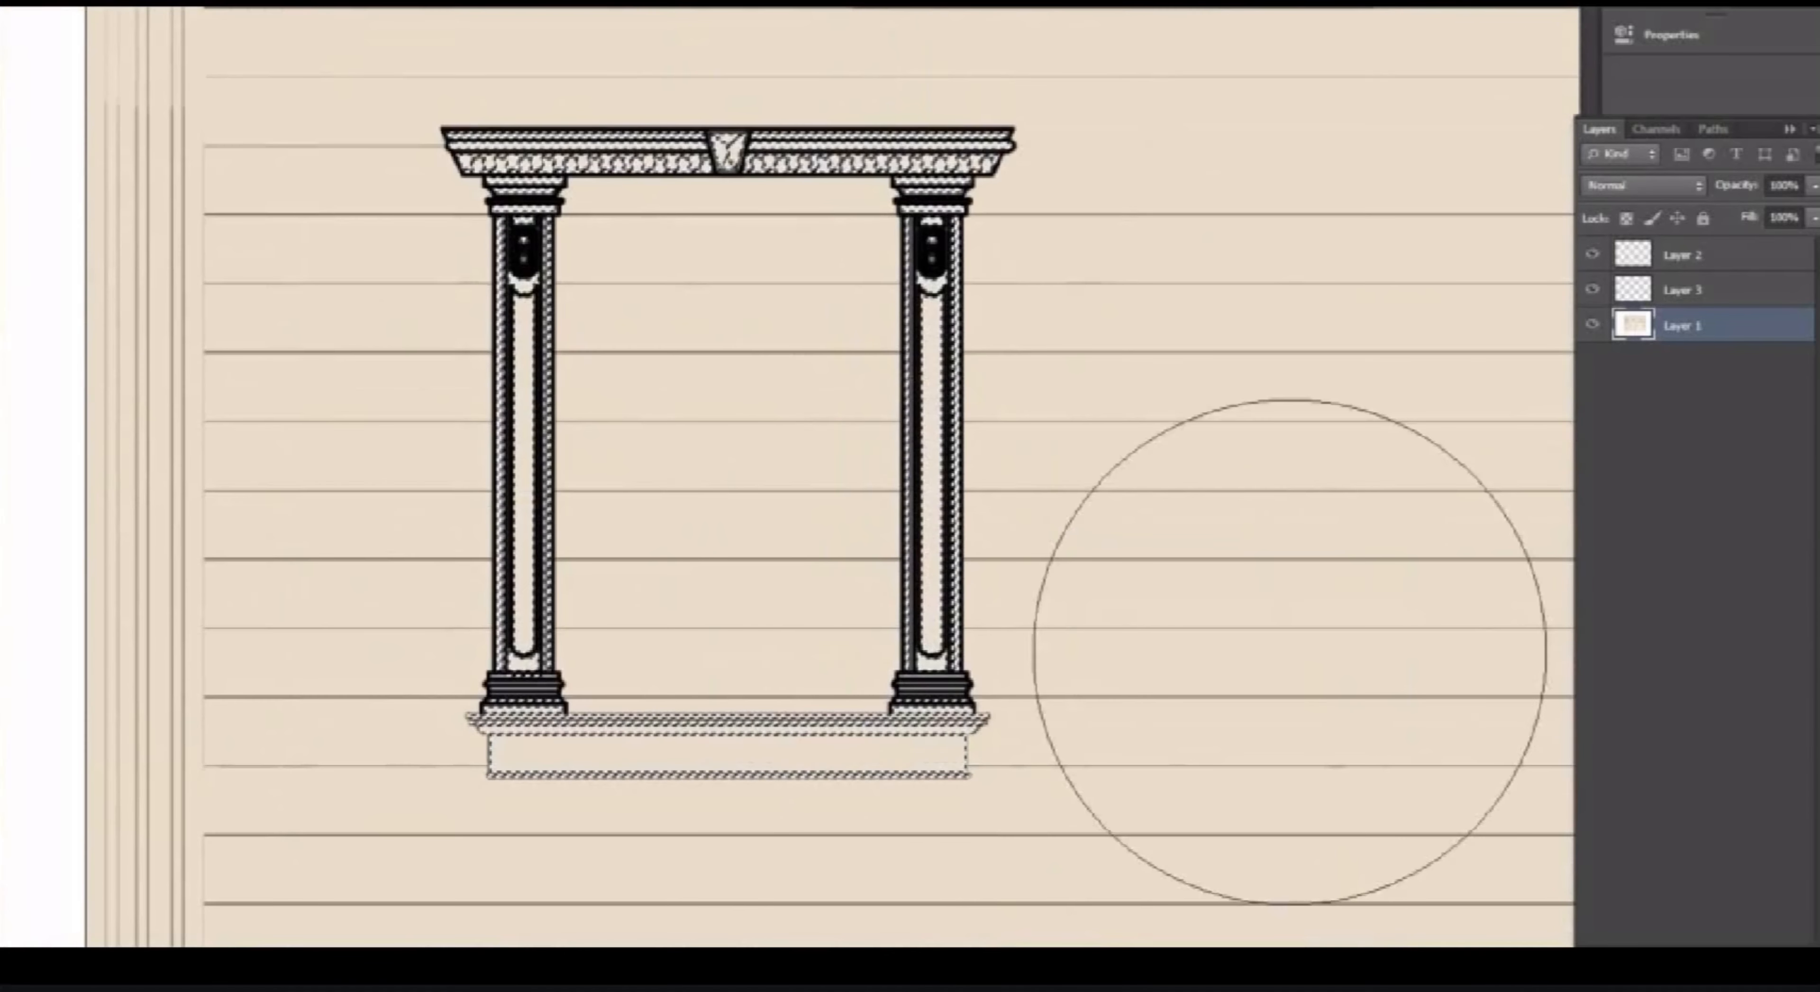
# Select the sill mouldings and the left pilaster's base on the wide ground-floor window in the second column.
pyautogui.scroll(-4, 711, 792)
pyautogui.scroll(6, 924, 646)
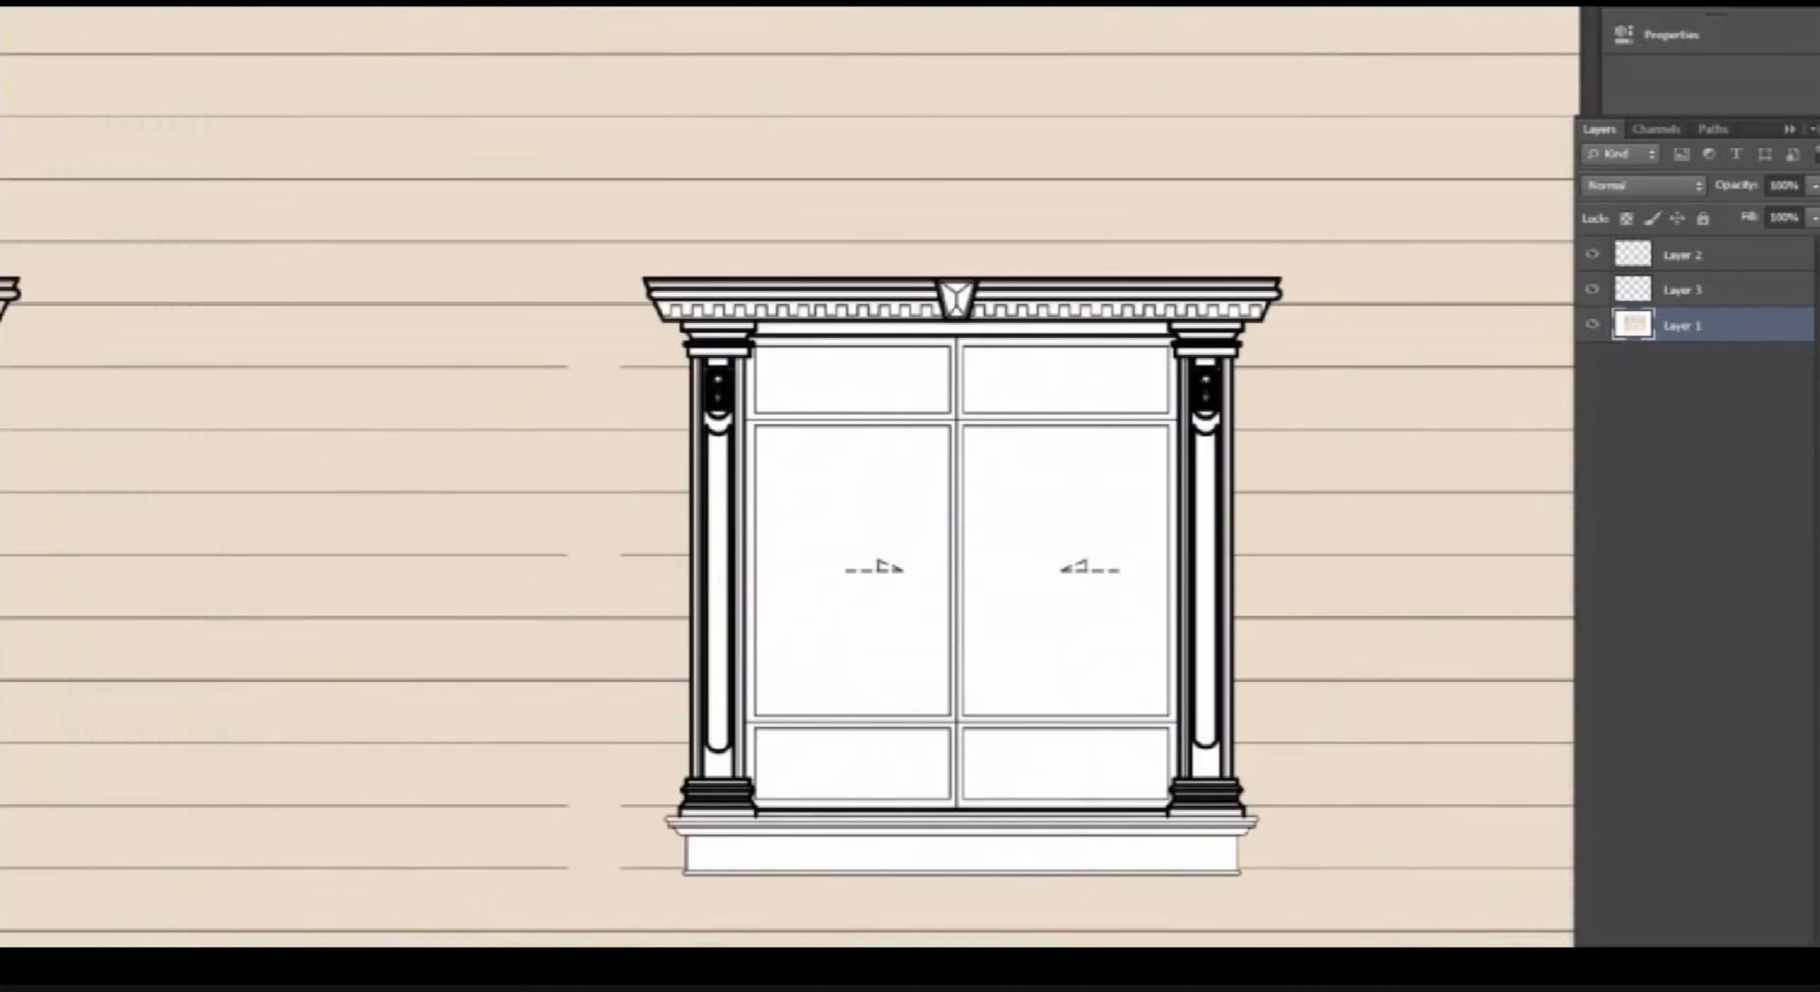
pyautogui.keyDown('shift'); pyautogui.click(640, 559); pyautogui.keyUp('shift')
pyautogui.keyDown('shift'); pyautogui.click(639, 514); pyautogui.keyUp('shift')
pyautogui.keyDown('shift'); pyautogui.click(639, 438); pyautogui.keyUp('shift')
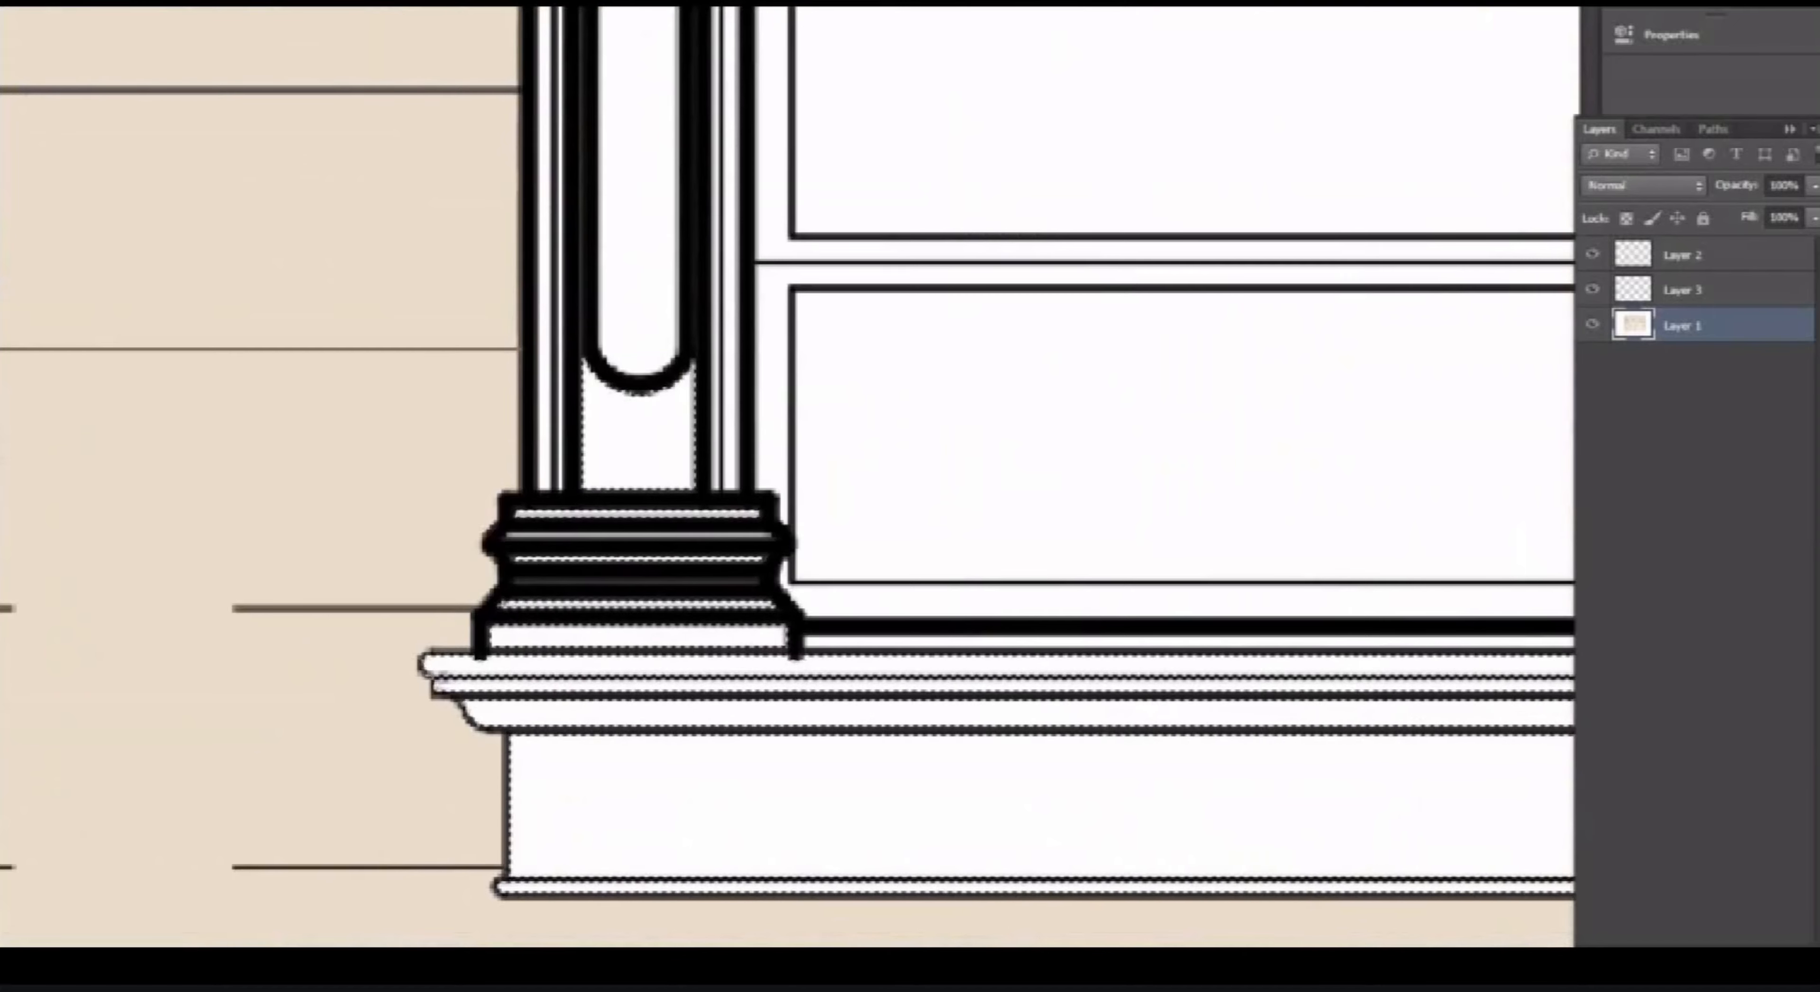
# Add the left pilaster's shaft and its narrow side strips on the wide ground-floor window to the selection.
pyautogui.keyDown('shift'); pyautogui.click(639, 311); pyautogui.keyUp('shift')
pyautogui.keyDown('shift'); pyautogui.click(558, 395); pyautogui.keyUp('shift')
pyautogui.keyDown('shift'); pyautogui.click(544, 395); pyautogui.keyUp('shift')
pyautogui.keyDown('shift'); pyautogui.click(716, 395); pyautogui.keyUp('shift')
pyautogui.keyDown('shift'); pyautogui.click(732, 395); pyautogui.keyUp('shift')
pyautogui.scroll(-4, 645, 396)
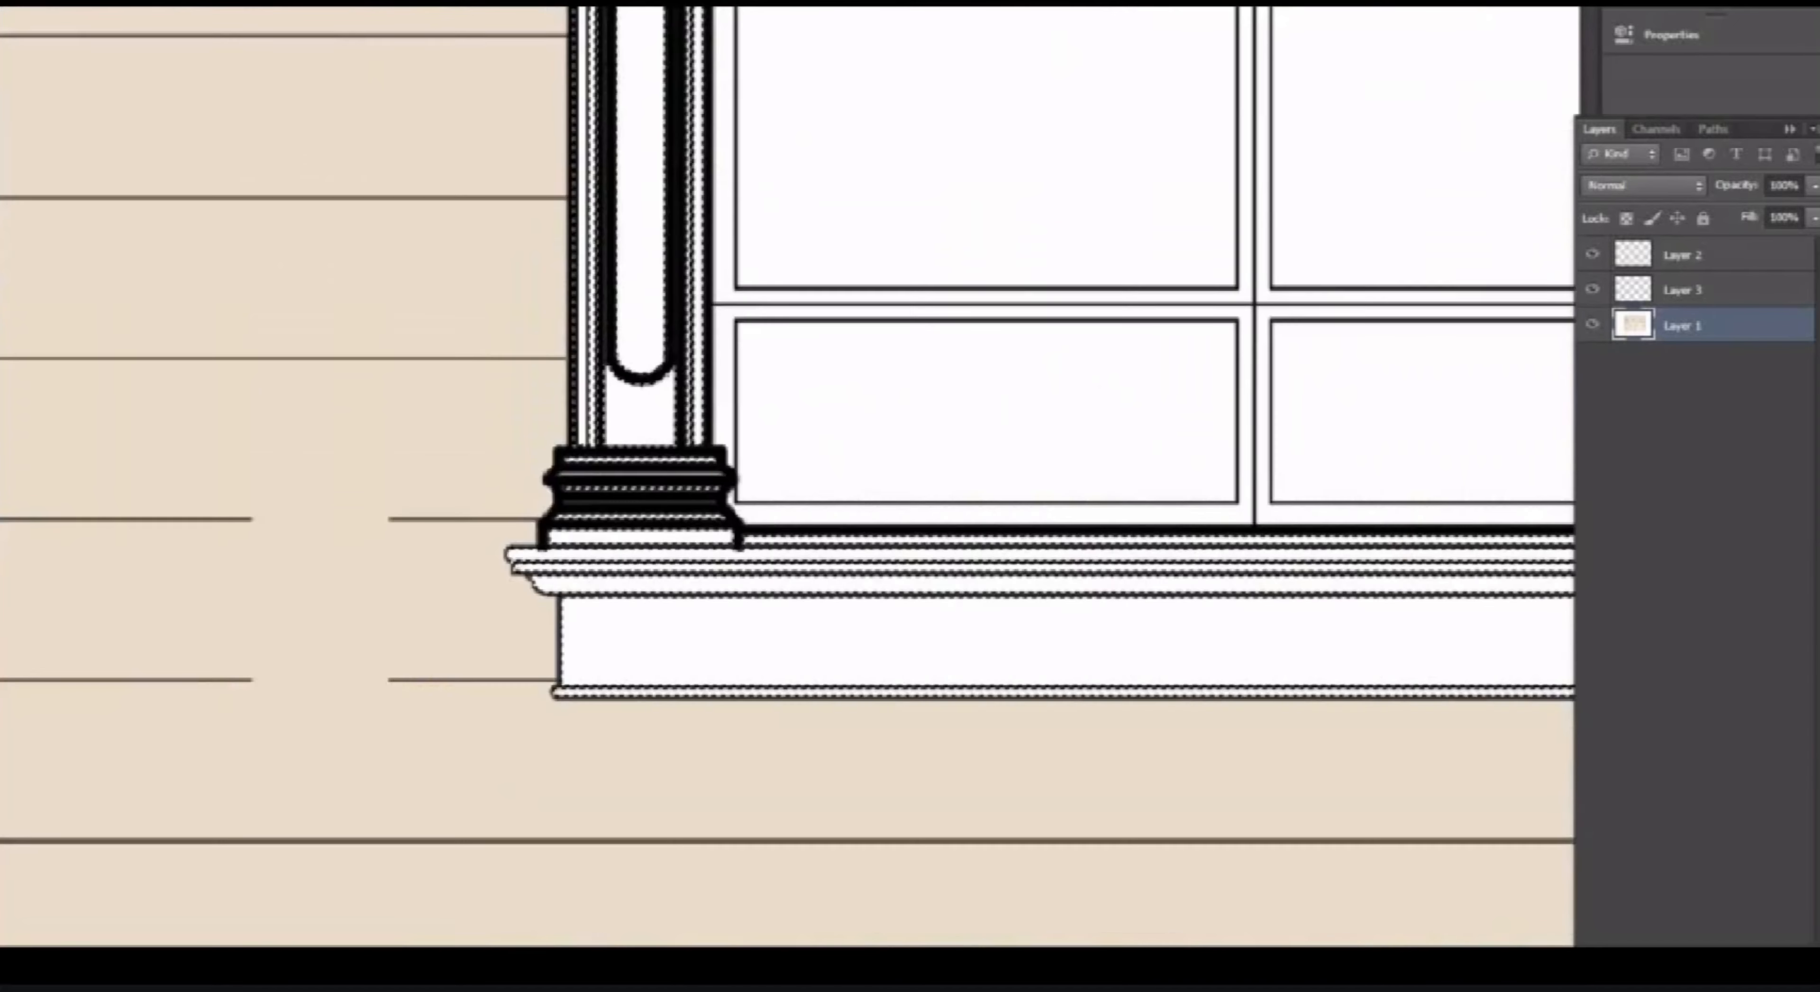
# Add the strip above the sill and the right pilaster's base, shaft and side strips on the wide ground-floor window to the selection.
pyautogui.scroll(4, 1307, 429)
pyautogui.keyDown('shift'); pyautogui.click(834, 585); pyautogui.keyUp('shift')
pyautogui.keyDown('shift'); pyautogui.click(1096, 538); pyautogui.keyUp('shift')
pyautogui.keyDown('shift'); pyautogui.click(1095, 484); pyautogui.keyUp('shift')
pyautogui.keyDown('shift'); pyautogui.click(1096, 428); pyautogui.keyUp('shift')
pyautogui.keyDown('shift'); pyautogui.click(1096, 325); pyautogui.keyUp('shift')
pyautogui.keyDown('shift'); pyautogui.click(1208, 311); pyautogui.keyUp('shift')
pyautogui.keyDown('shift'); pyautogui.click(1095, 141); pyautogui.keyUp('shift')
pyautogui.keyDown('shift'); pyautogui.click(1002, 318); pyautogui.keyUp('shift')
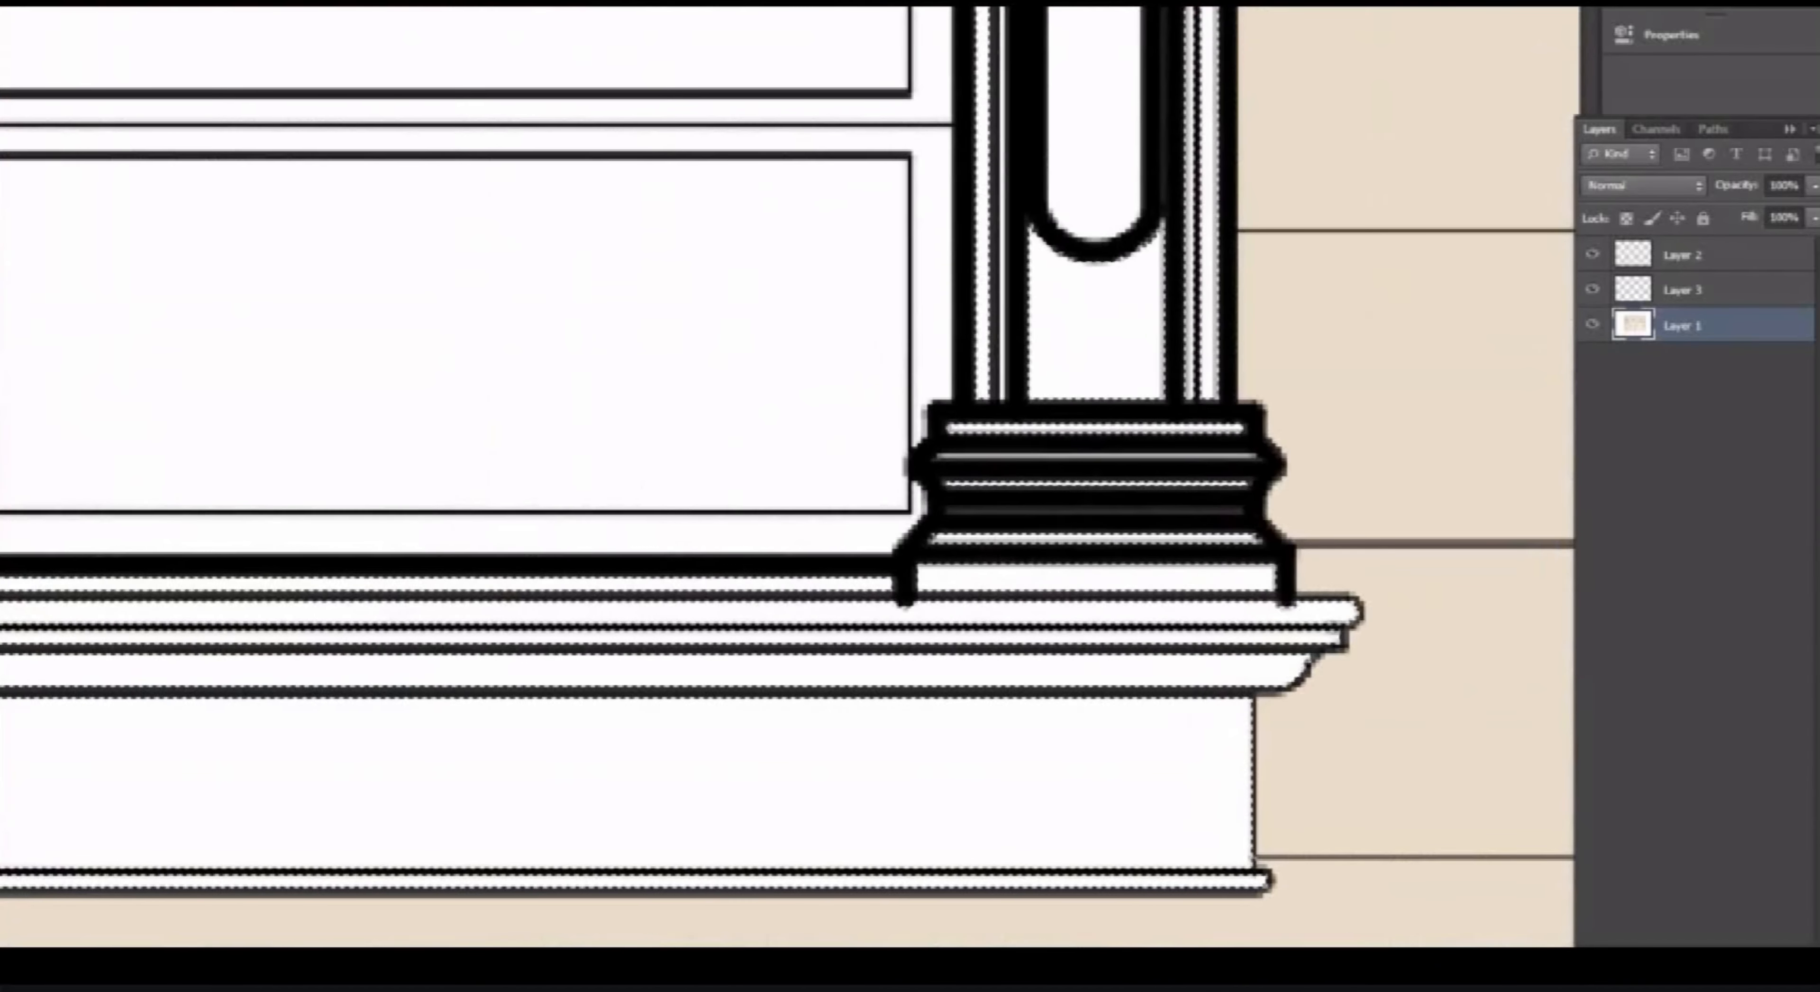
pyautogui.keyDown('shift'); pyautogui.click(983, 318); pyautogui.keyUp('shift')
# Add the right pilaster's capital and the right-hand entablature mouldings of the wide ground-floor window to the selection.
pyautogui.scroll(-5, 991, 503)
pyautogui.scroll(3, 1060, 233)
pyautogui.keyDown('shift'); pyautogui.click(999, 126); pyautogui.keyUp('shift')
pyautogui.keyDown('shift'); pyautogui.click(1004, 98); pyautogui.keyUp('shift')
pyautogui.keyDown('shift'); pyautogui.click(1021, 53); pyautogui.keyUp('shift')
pyautogui.keyDown('shift'); pyautogui.click(1053, 48); pyautogui.keyUp('shift')
pyautogui.scroll(2, 1060, 53)
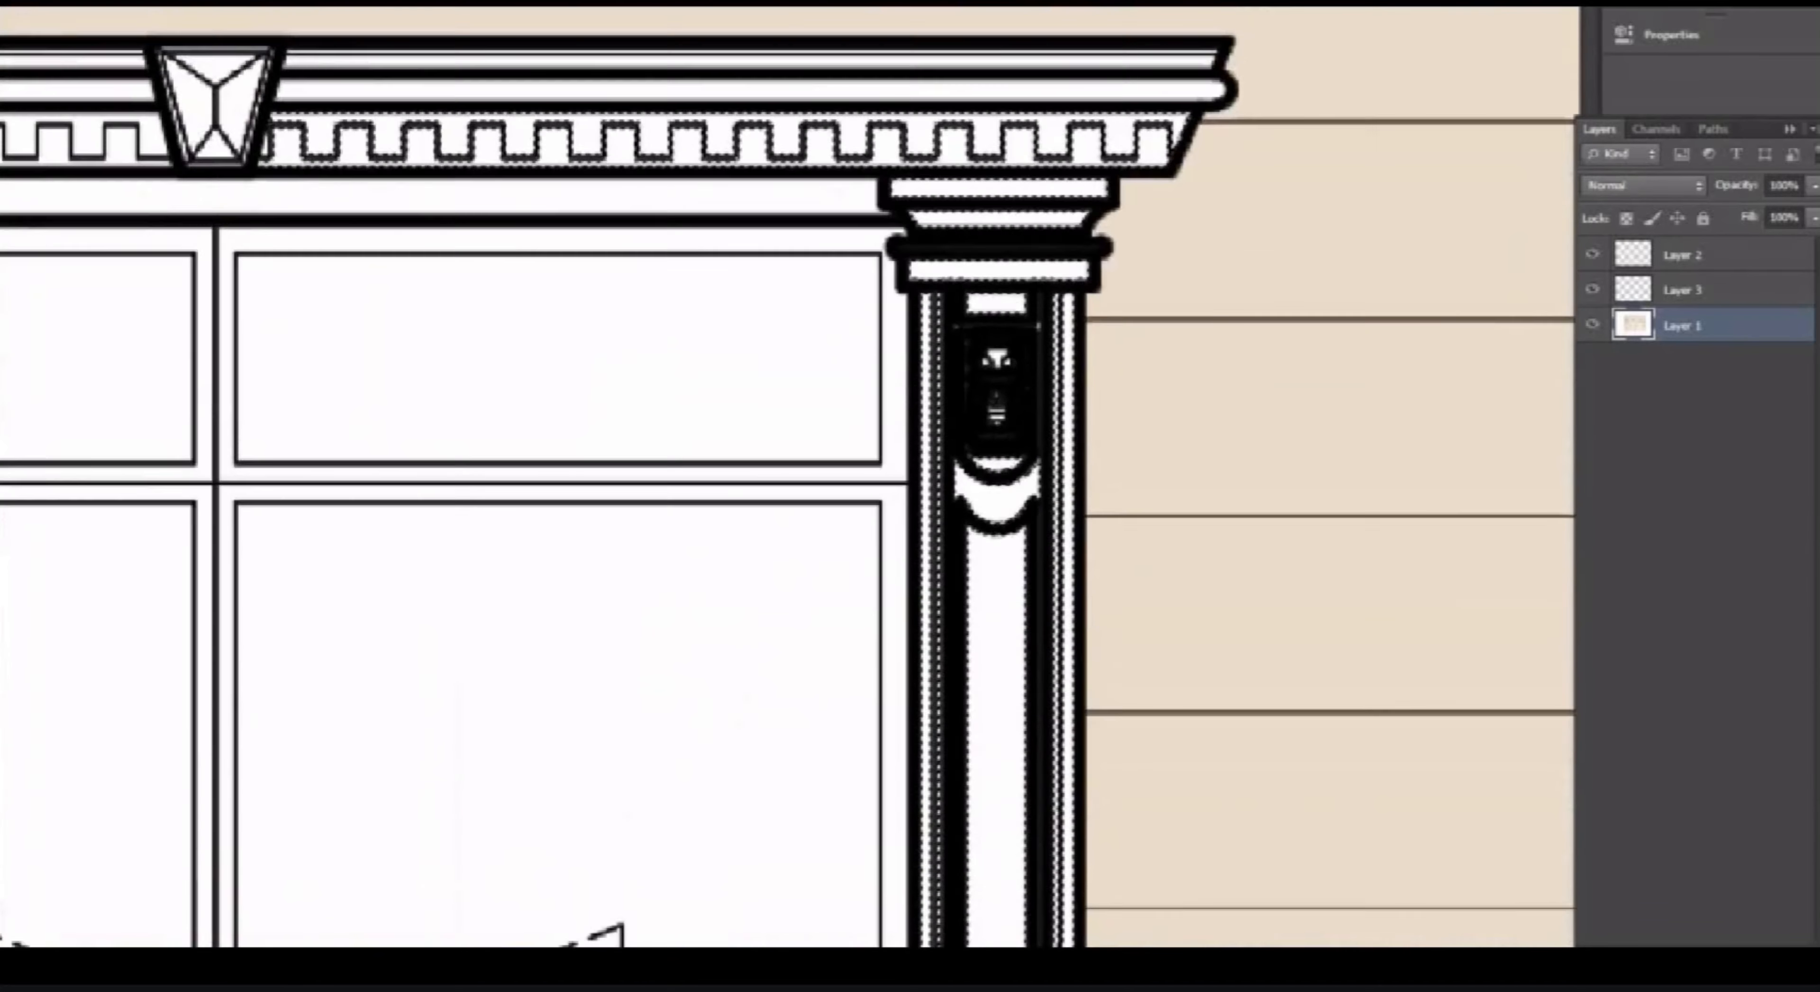
pyautogui.keyDown('shift'); pyautogui.click(1064, 89); pyautogui.keyUp('shift')
# Add the facets of the keystone above the wide ground-floor window in the second column to the selection.
pyautogui.scroll(3, 1067, 50)
pyautogui.scroll(-3, 1170, 240)
pyautogui.scroll(3, 650, 212)
pyautogui.keyDown('shift'); pyautogui.click(668, 152); pyautogui.keyUp('shift')
pyautogui.keyDown('shift'); pyautogui.click(707, 205); pyautogui.keyUp('shift')
pyautogui.keyDown('shift'); pyautogui.click(805, 144); pyautogui.keyUp('shift')
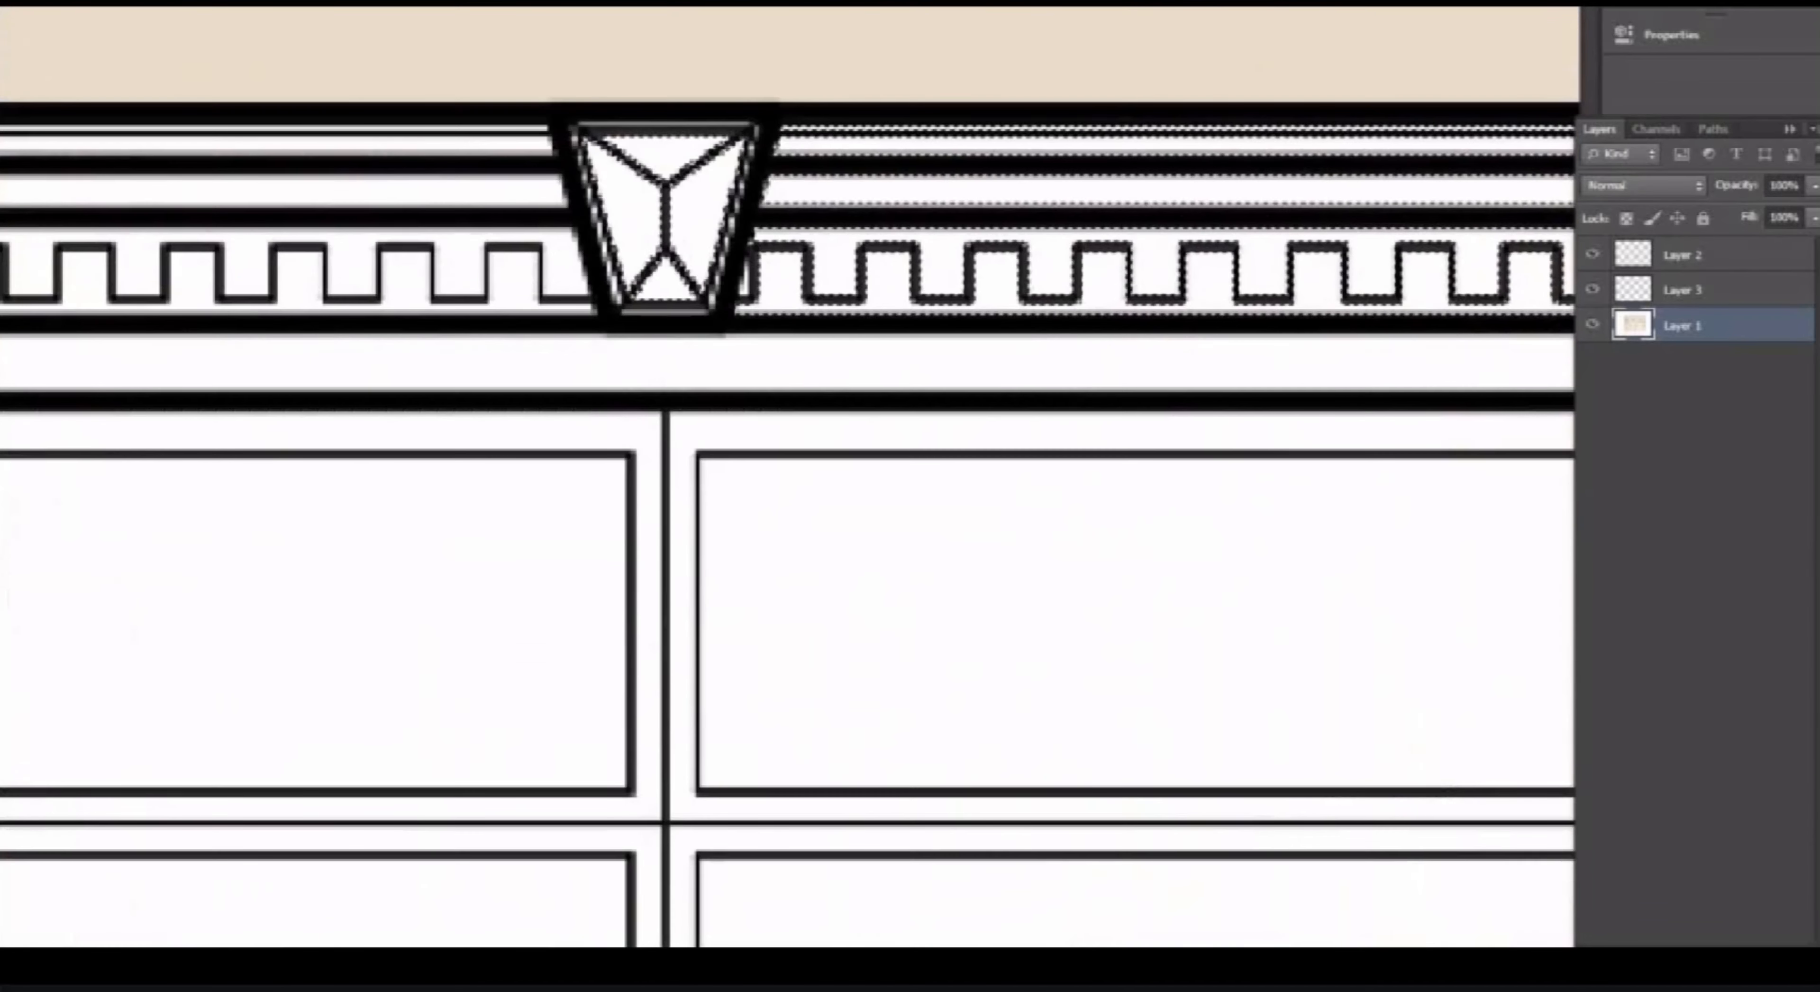
# Add the entablature mouldings and dentil band left of the keystone to the selection on the wide ground-floor window.
pyautogui.keyDown('shift'); pyautogui.click(530, 128); pyautogui.keyUp('shift')
pyautogui.keyDown('shift'); pyautogui.click(530, 145); pyautogui.keyUp('shift')
pyautogui.keyDown('shift'); pyautogui.click(530, 190); pyautogui.keyUp('shift')
pyautogui.keyDown('shift'); pyautogui.click(564, 265); pyautogui.keyUp('shift')
pyautogui.keyDown('shift'); pyautogui.click(514, 280); pyautogui.keyUp('shift')
pyautogui.scroll(-4, 523, 275)
pyautogui.scroll(3, 250, 295)
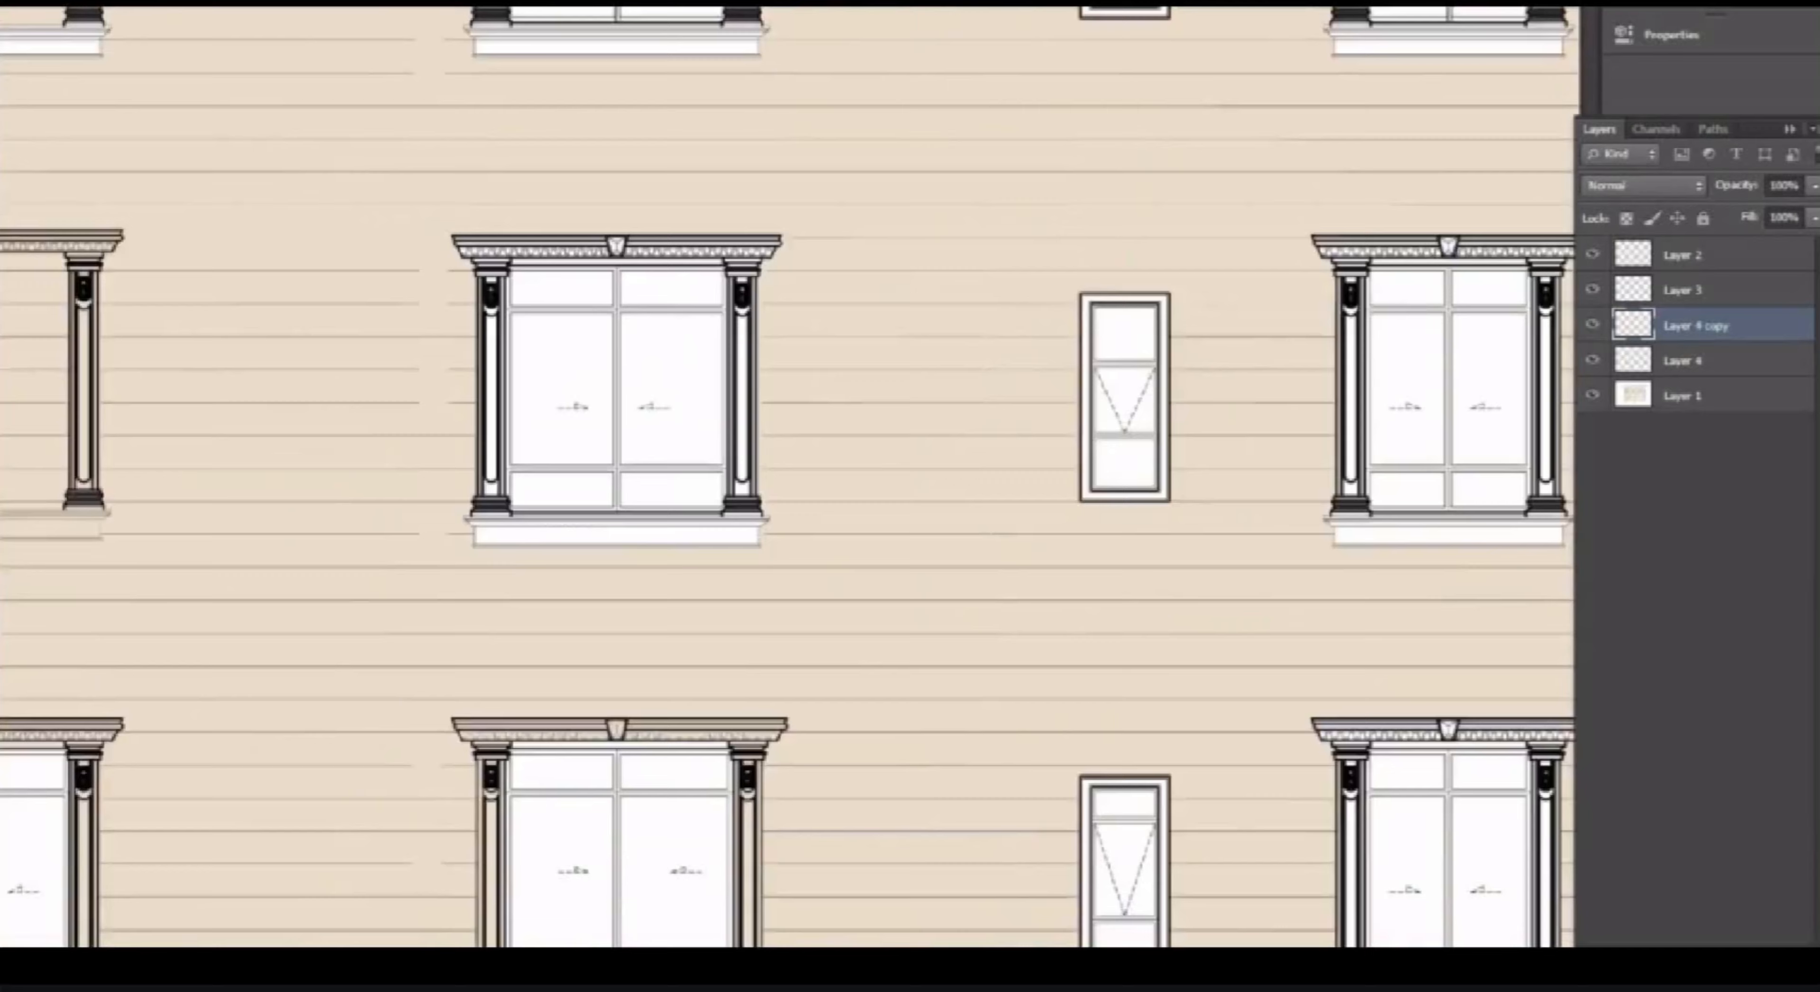
# On Layer 1, select the sill panel and sill mouldings of the white window directly above the coloured one in the same column.
pyautogui.scroll(4, 608, 396)
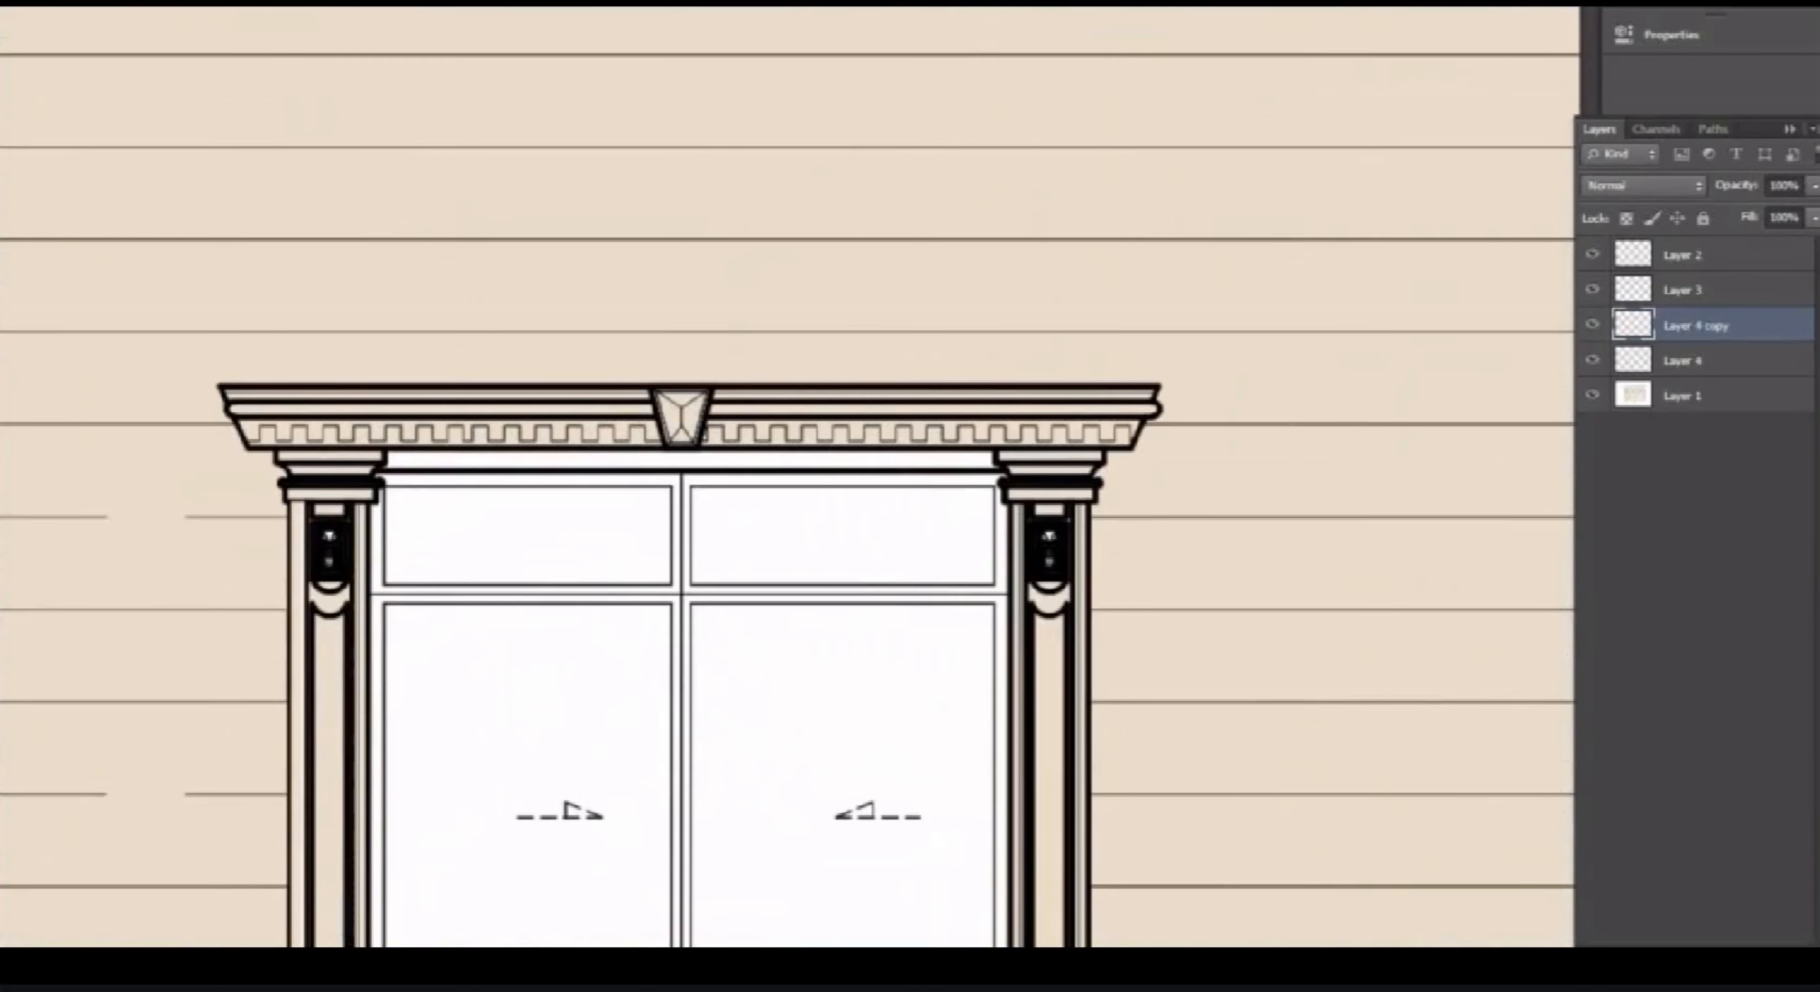
pyautogui.click(1682, 395)
pyautogui.scroll(-3, 675, 601)
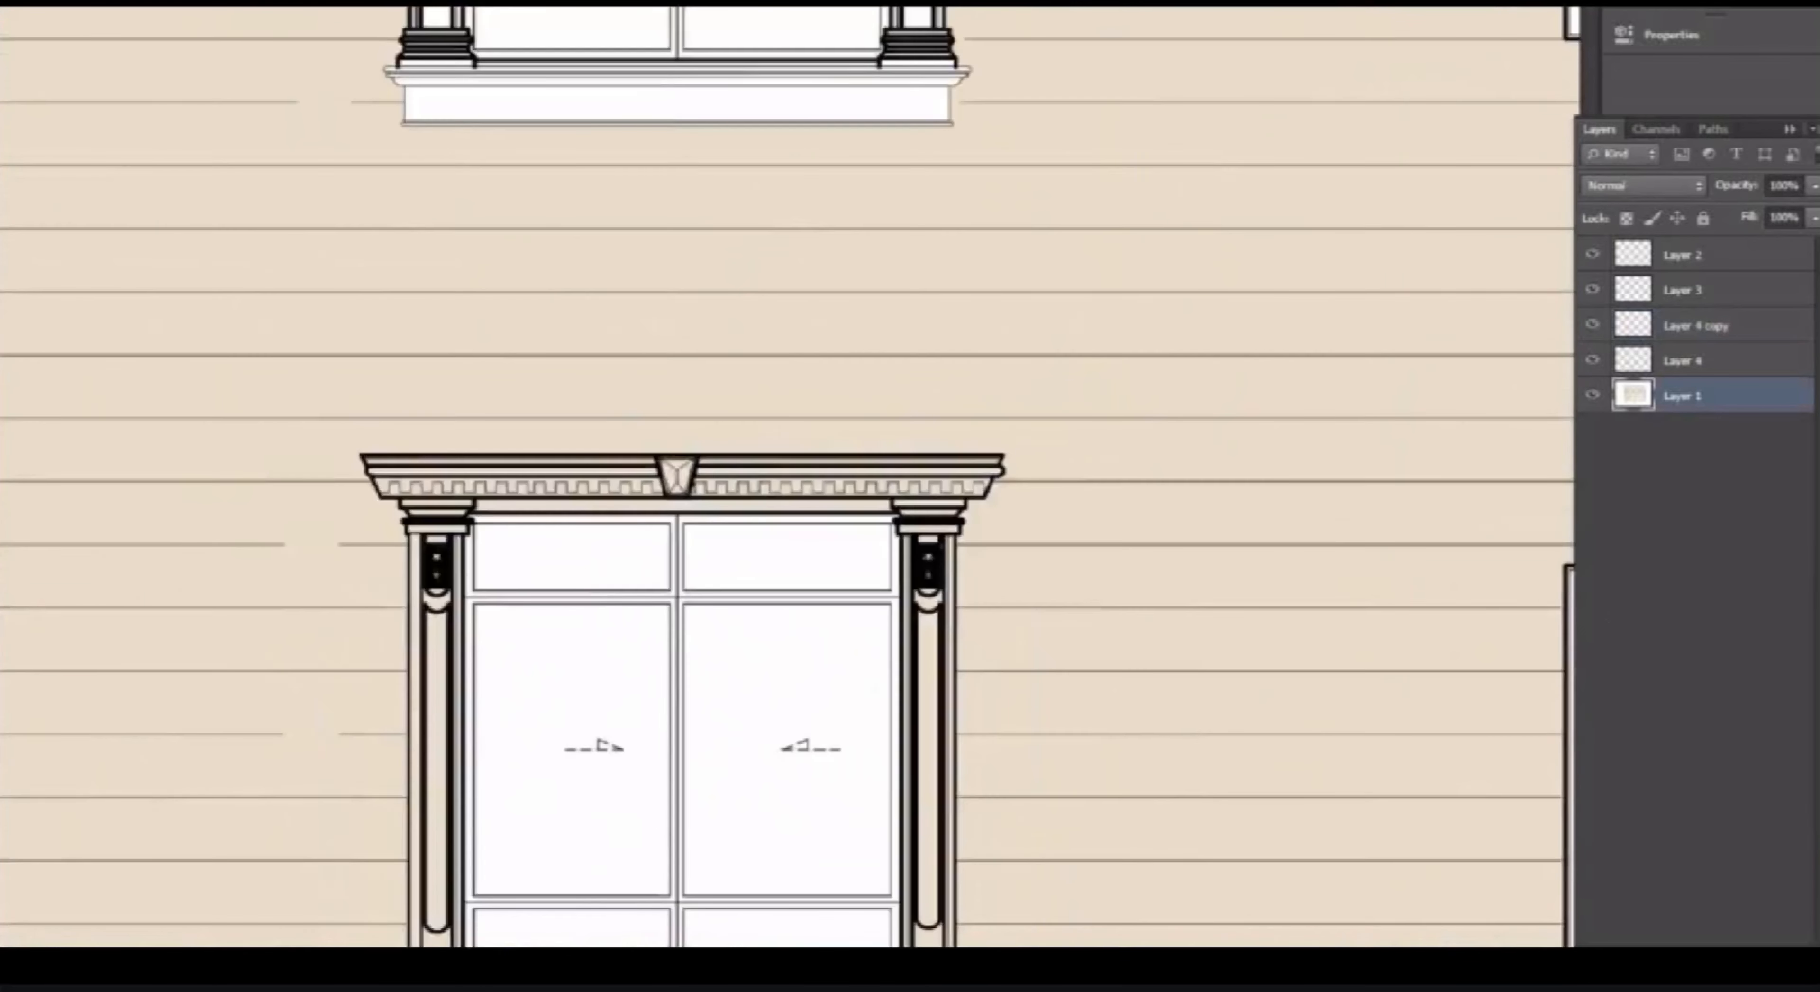
pyautogui.scroll(4, 467, 71)
pyautogui.click(248, 3)
pyautogui.click(848, 562)
pyautogui.keyDown('shift'); pyautogui.click(848, 613); pyautogui.keyUp('shift')
pyautogui.scroll(2, 420, 489)
pyautogui.keyDown('shift'); pyautogui.click(848, 505); pyautogui.keyUp('shift')
pyautogui.keyDown('shift'); pyautogui.click(848, 480); pyautogui.keyUp('shift')
pyautogui.keyDown('shift'); pyautogui.click(848, 460); pyautogui.keyUp('shift')
# Add the left pilaster's base, shaft and side strips on this middle-storey window to the selection.
pyautogui.keyDown('shift'); pyautogui.click(378, 436); pyautogui.keyUp('shift')
pyautogui.keyDown('shift'); pyautogui.click(378, 322); pyautogui.keyUp('shift')
pyautogui.keyDown('shift'); pyautogui.click(379, 404); pyautogui.keyUp('shift')
pyautogui.keyDown('shift'); pyautogui.click(462, 233); pyautogui.keyUp('shift')
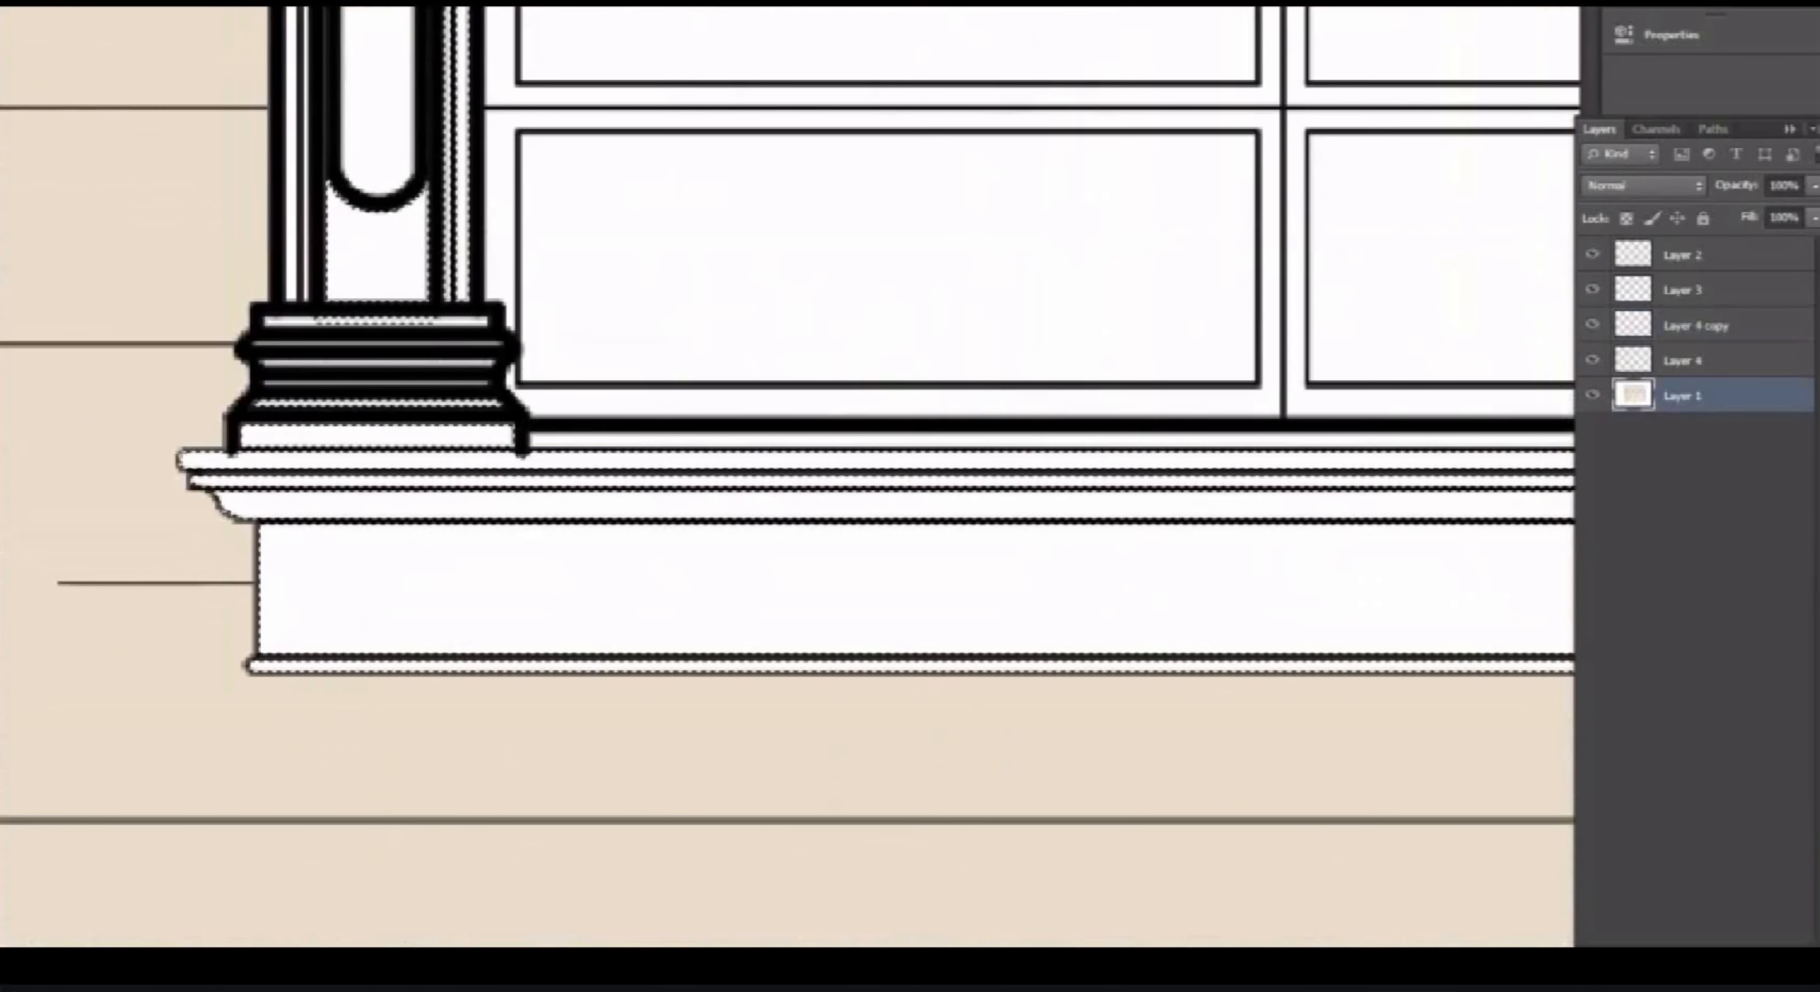
pyautogui.keyDown('shift'); pyautogui.click(291, 248); pyautogui.keyUp('shift')
pyautogui.scroll(-3, 479, 607)
pyautogui.scroll(3, 438, 50)
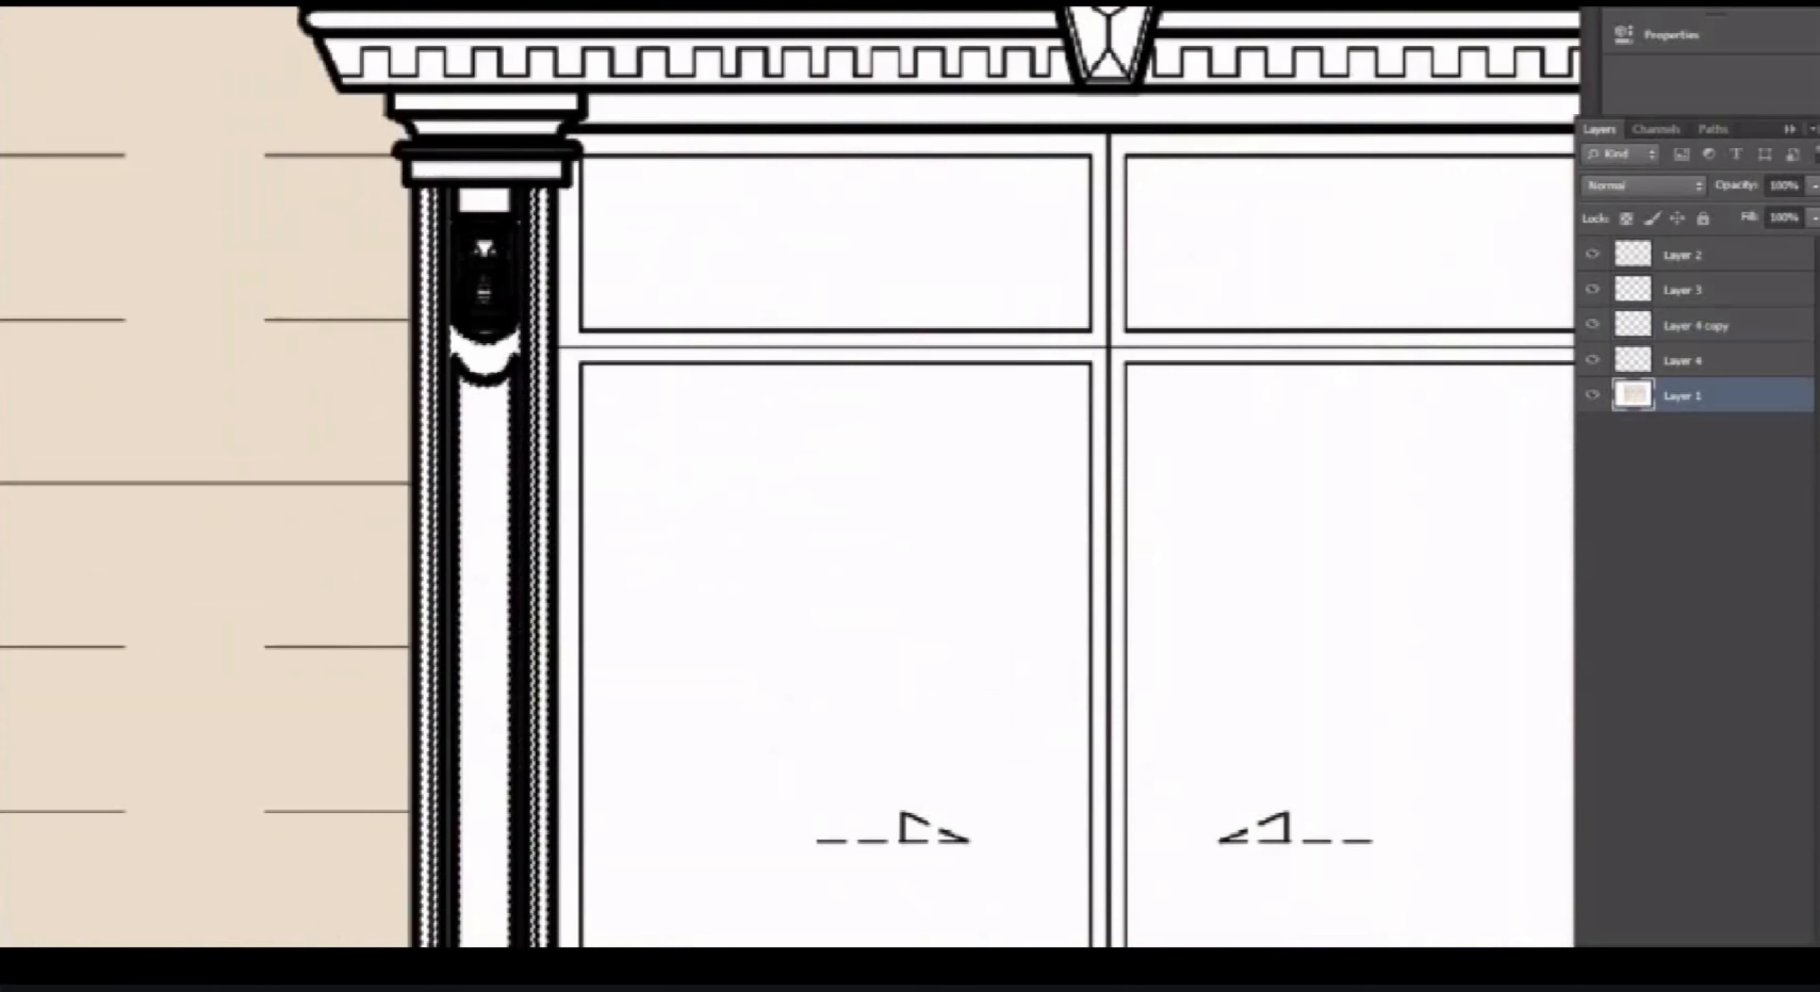
# Add the left-hand entablature mouldings, the keystone and the frieze band of the middle-storey window to the selection.
pyautogui.scroll(-3, 1131, 293)
pyautogui.scroll(4, 1229, 271)
pyautogui.keyDown('shift'); pyautogui.click(1202, 271); pyautogui.keyUp('shift')
pyautogui.keyDown('shift'); pyautogui.click(1131, 303); pyautogui.keyUp('shift')
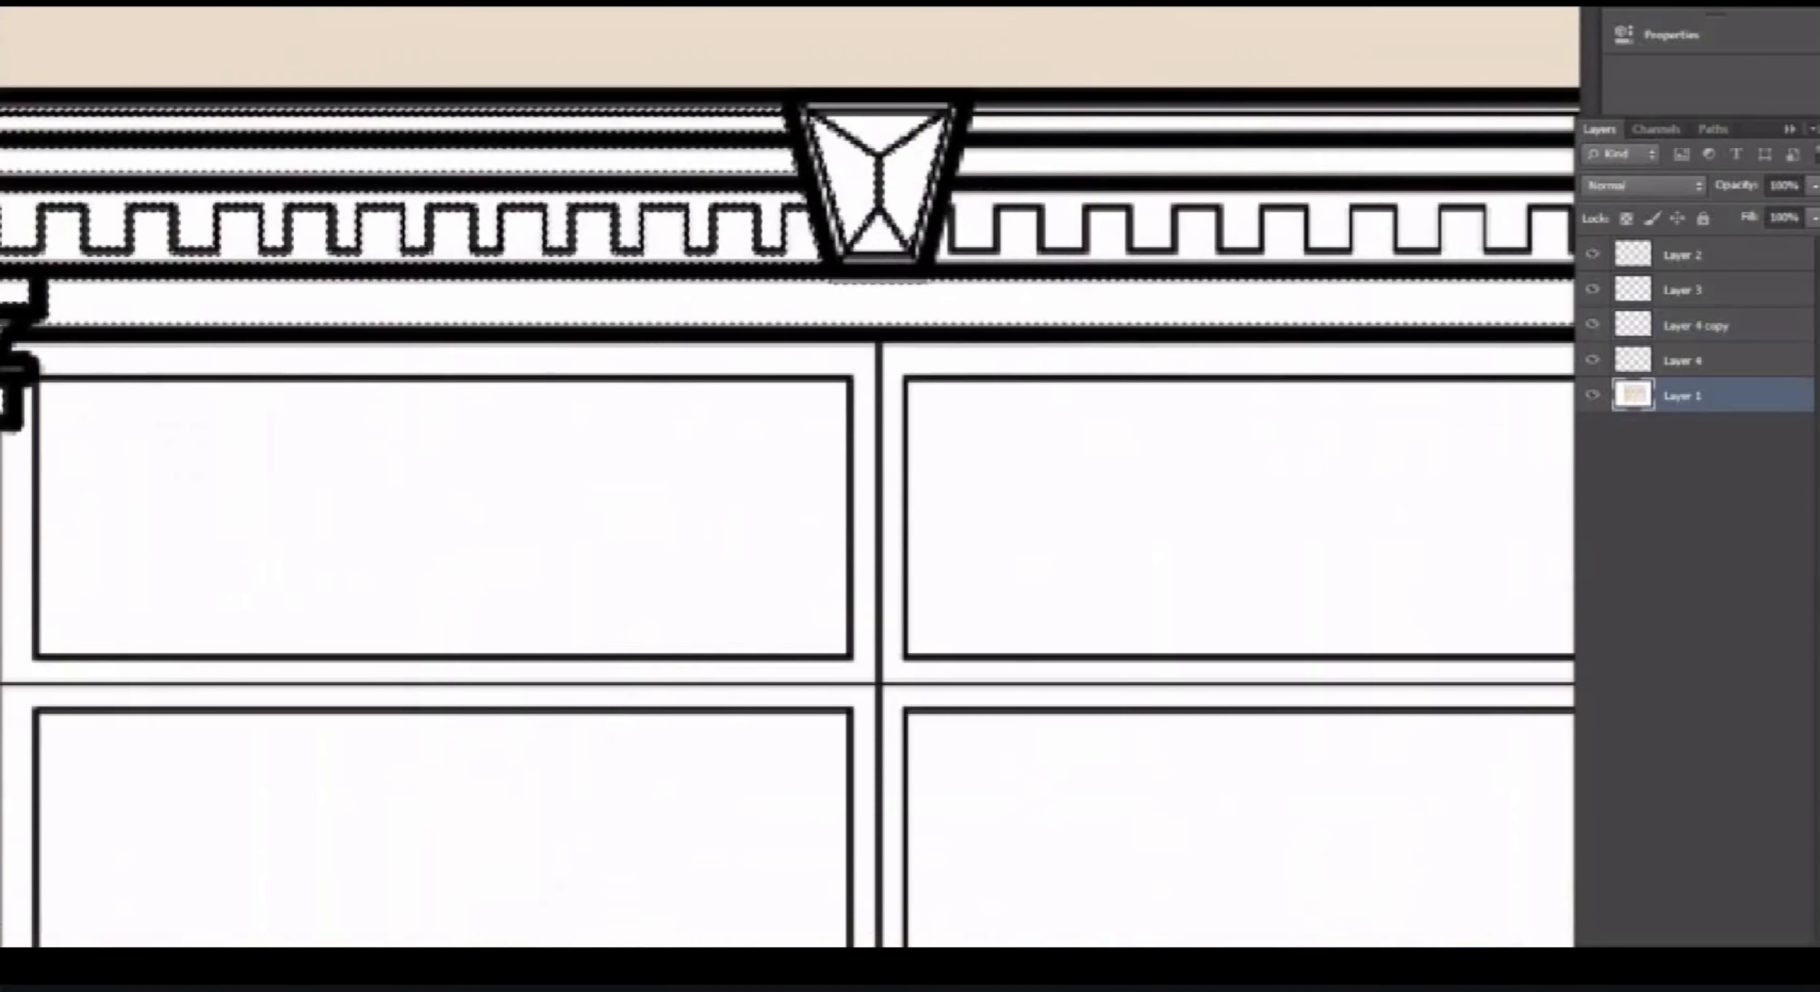
pyautogui.keyDown('shift'); pyautogui.click(734, 122); pyautogui.keyUp('shift')
pyautogui.hotkey('ctrl', 'z')
# Add the right-hand dentil band and entablature mouldings and the right pilaster of the middle-storey window to the selection.
pyautogui.keyDown('shift'); pyautogui.click(1015, 229); pyautogui.keyUp('shift')
pyautogui.keyDown('shift'); pyautogui.click(1063, 219); pyautogui.keyUp('shift')
pyautogui.keyDown('shift'); pyautogui.click(1016, 160); pyautogui.keyUp('shift')
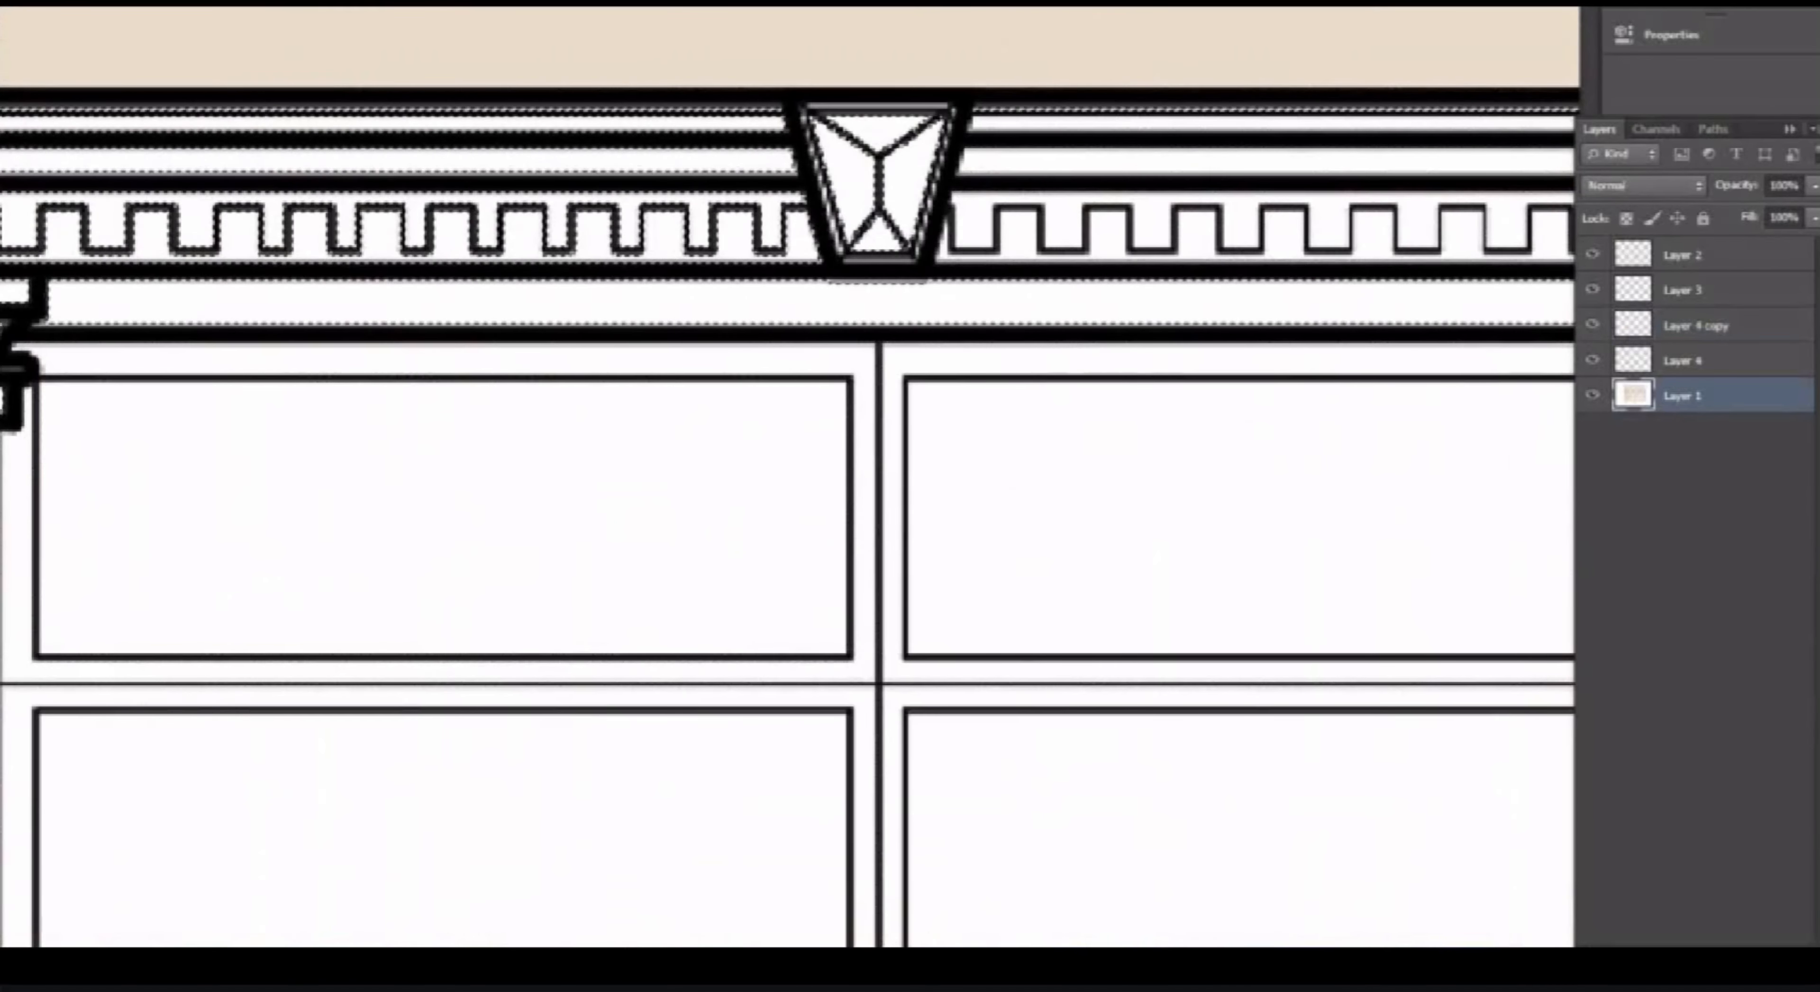
pyautogui.keyDown('shift'); pyautogui.click(1015, 123); pyautogui.keyUp('shift')
pyautogui.keyDown('shift'); pyautogui.click(1016, 108); pyautogui.keyUp('shift')
pyautogui.scroll(-3, 1016, 146)
pyautogui.scroll(3, 1130, 282)
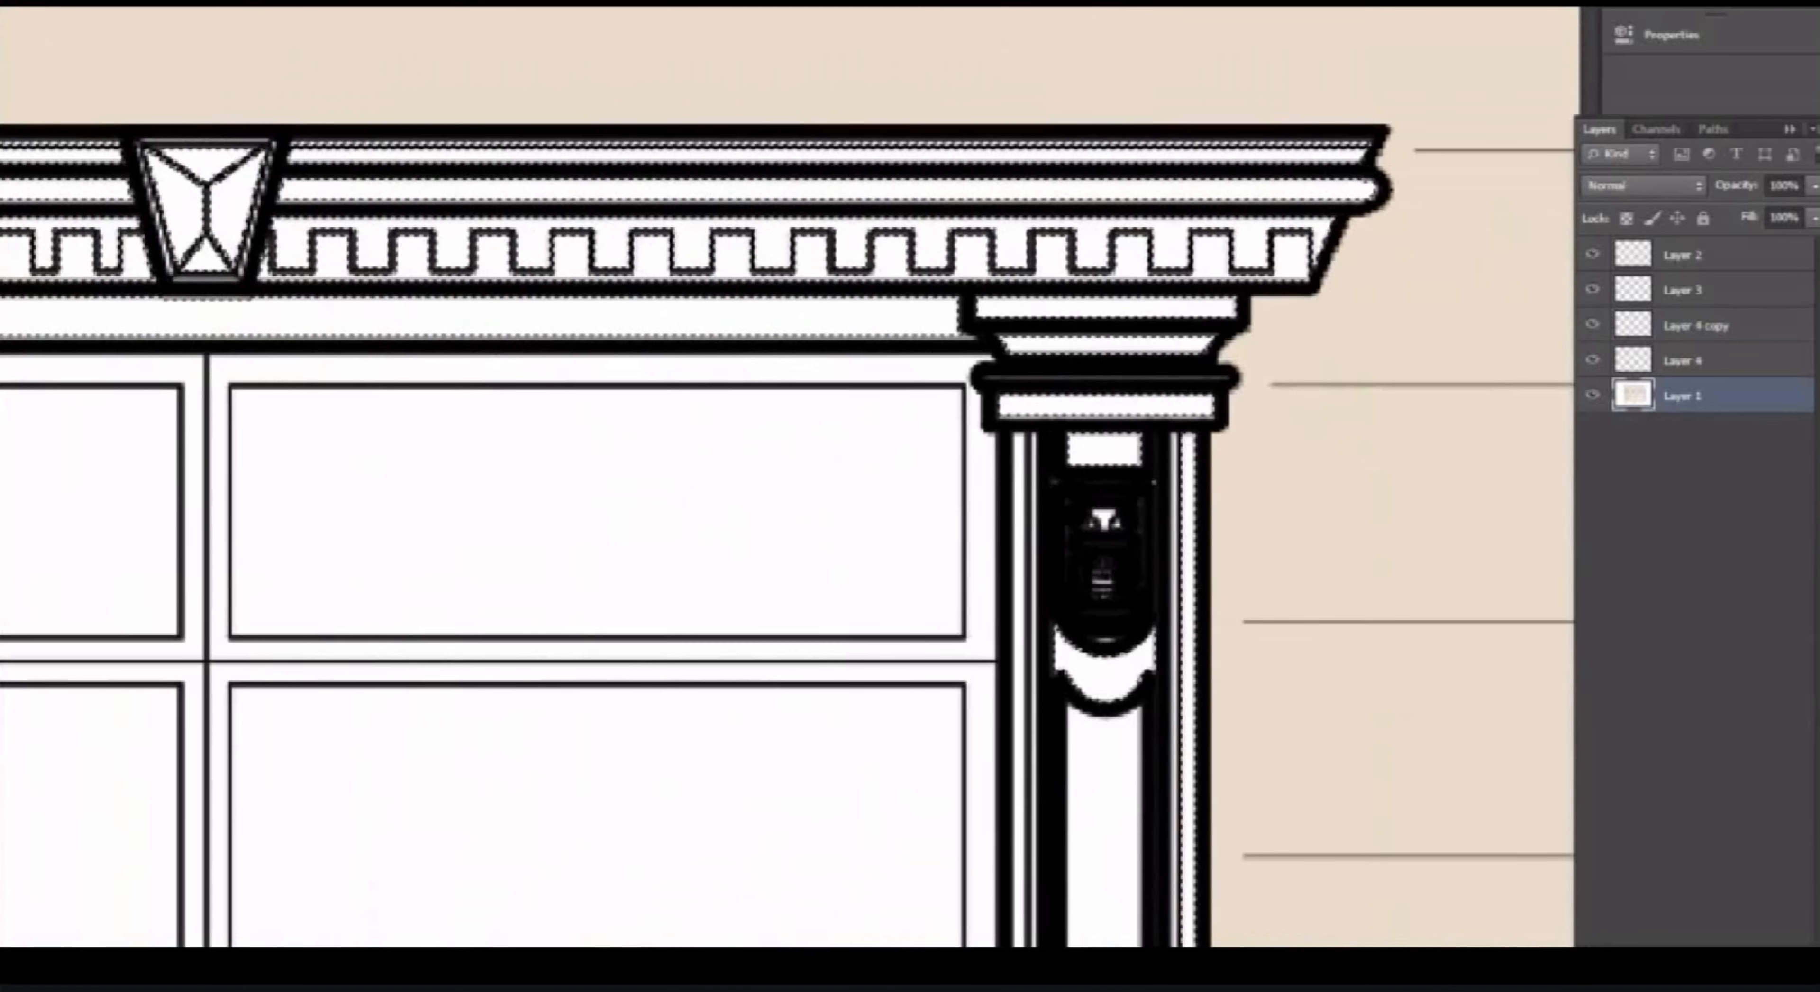
# Paint the selected surround of the middle-storey window beige with the Brush and clear the selection.
pyautogui.scroll(-3, 1020, 127)
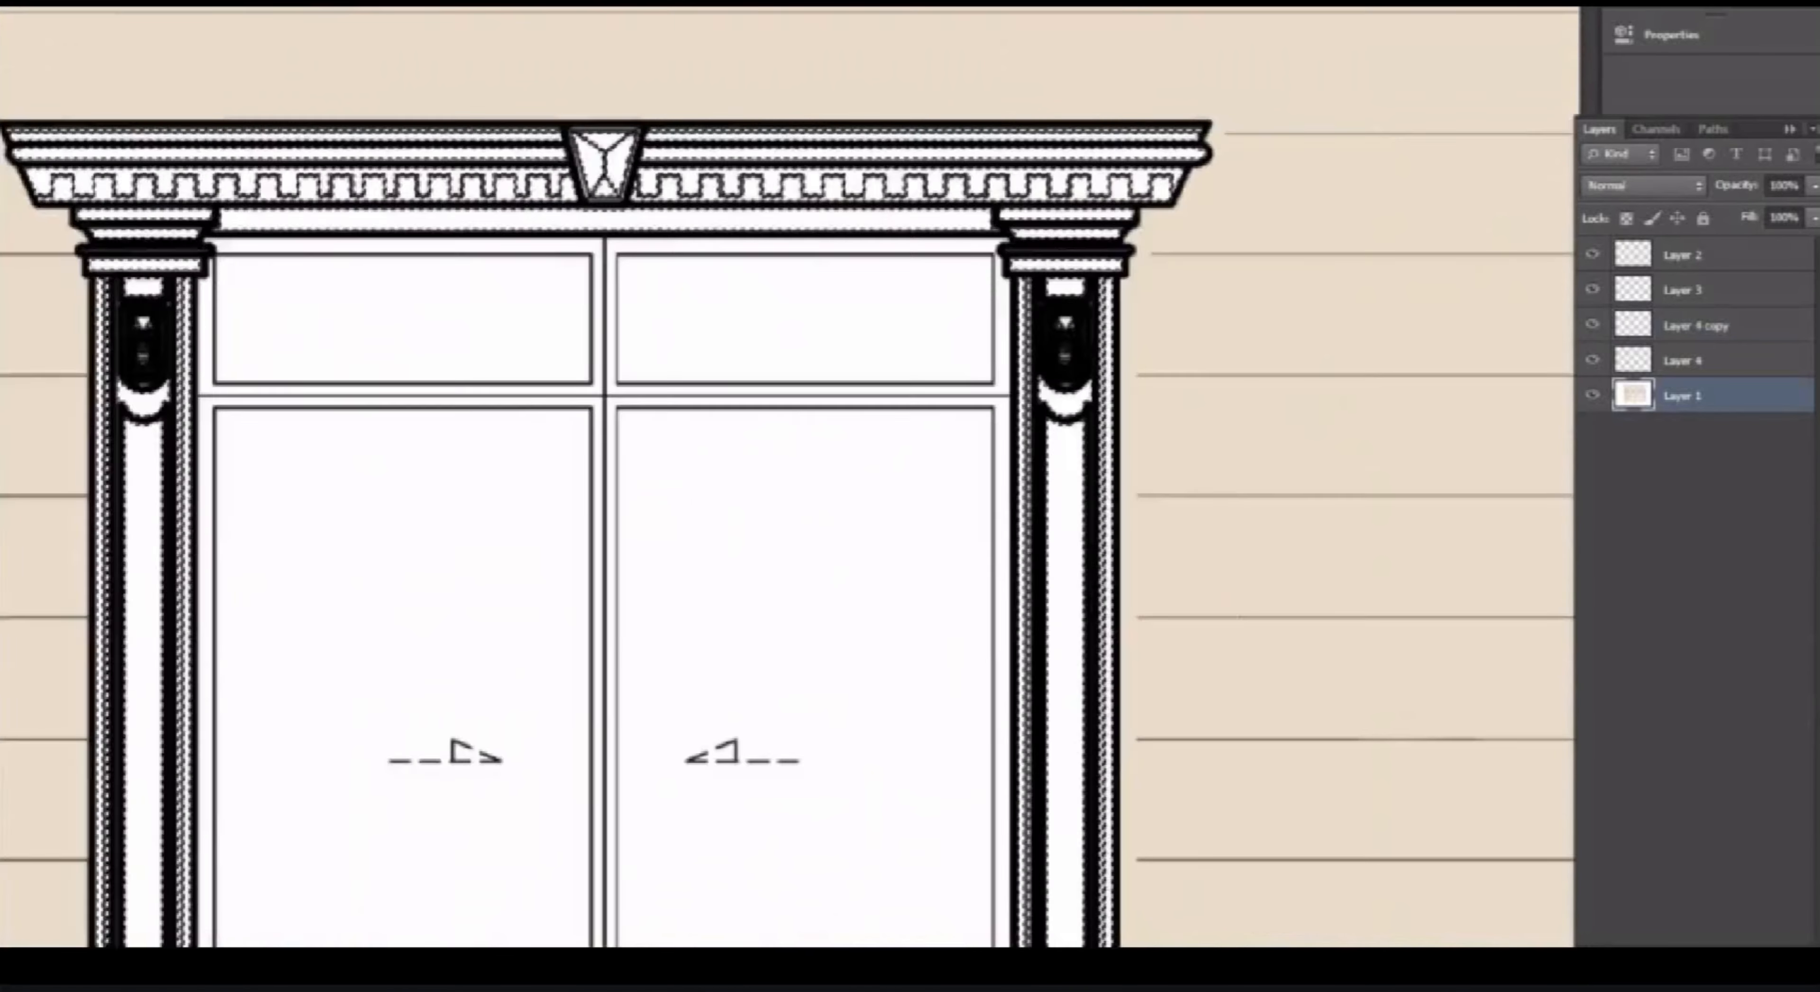
pyautogui.scroll(3, 1088, 777)
pyautogui.scroll(2, 1057, 801)
pyautogui.scroll(-5, 1041, 683)
pyautogui.press('b')
pyautogui.moveTo(989, 713)
pyautogui.mouseDown()
pyautogui.moveTo(783, 436)
pyautogui.moveTo(947, 678)
pyautogui.mouseUp()
pyautogui.hotkey('ctrl', 'd')
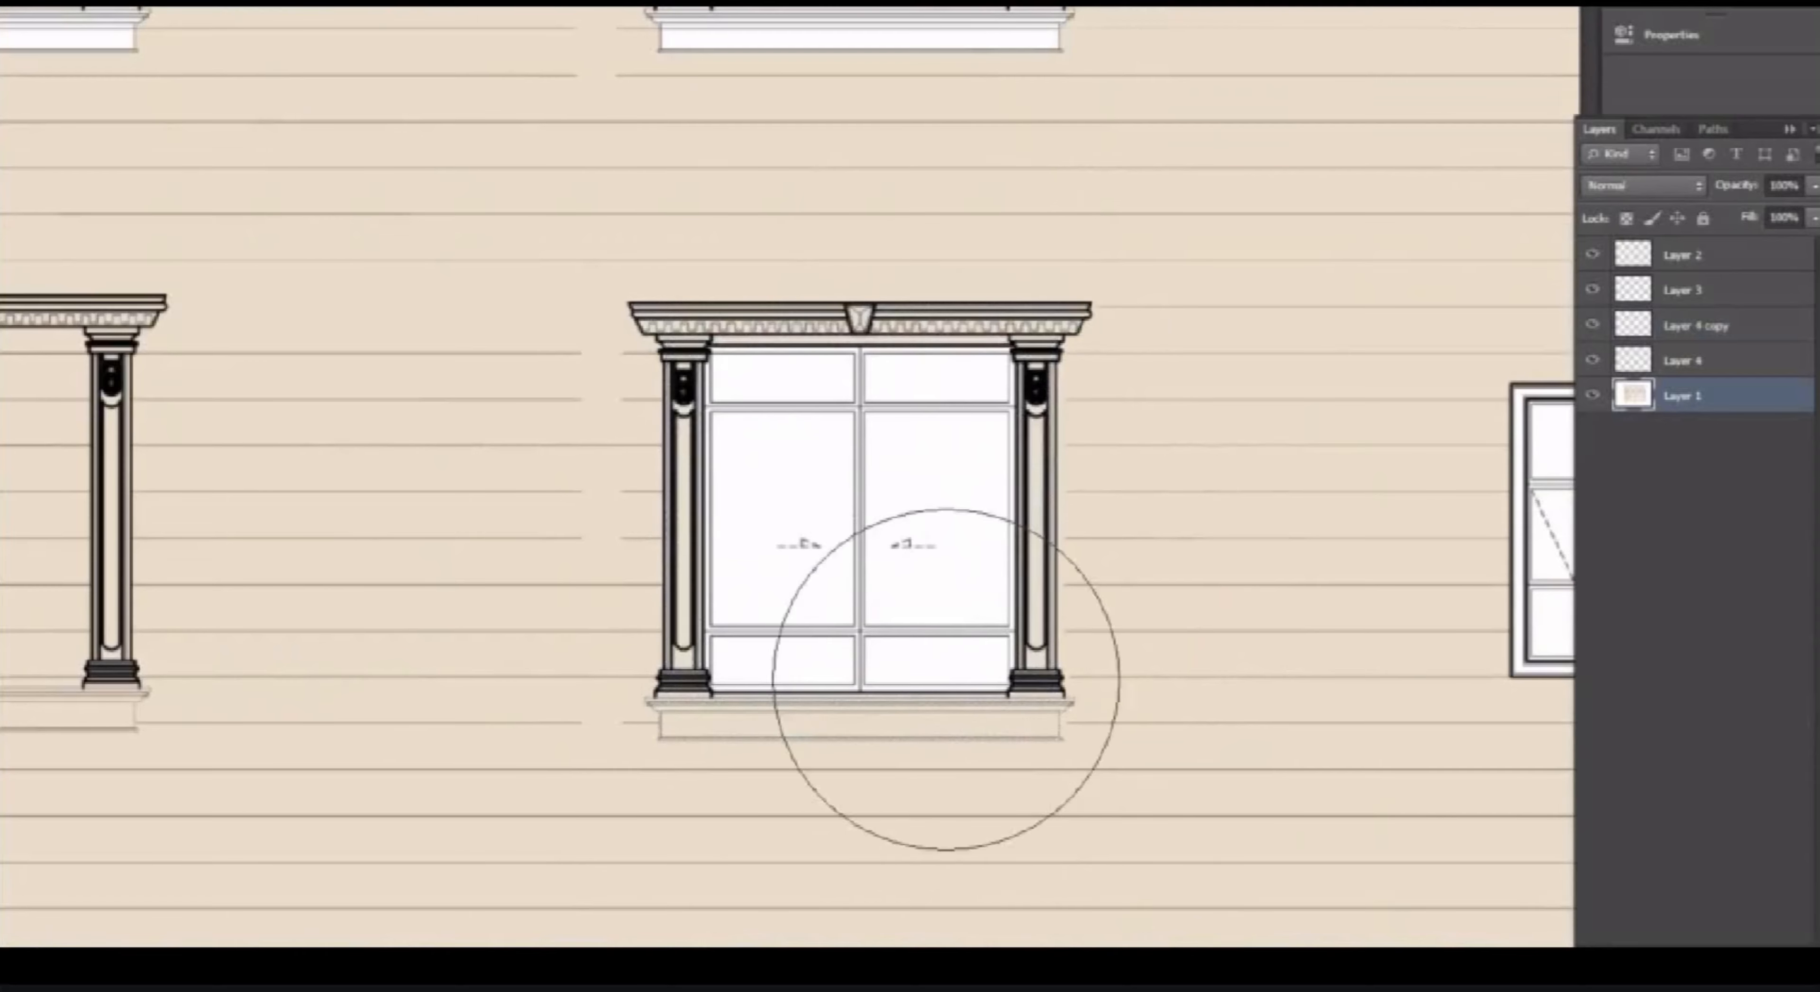
# Select the sill and the right pilaster's base, shaft and side strips on the wide window in the next column.
pyautogui.scroll(-4, 947, 678)
pyautogui.scroll(6, 643, 311)
pyautogui.click(255, 3)
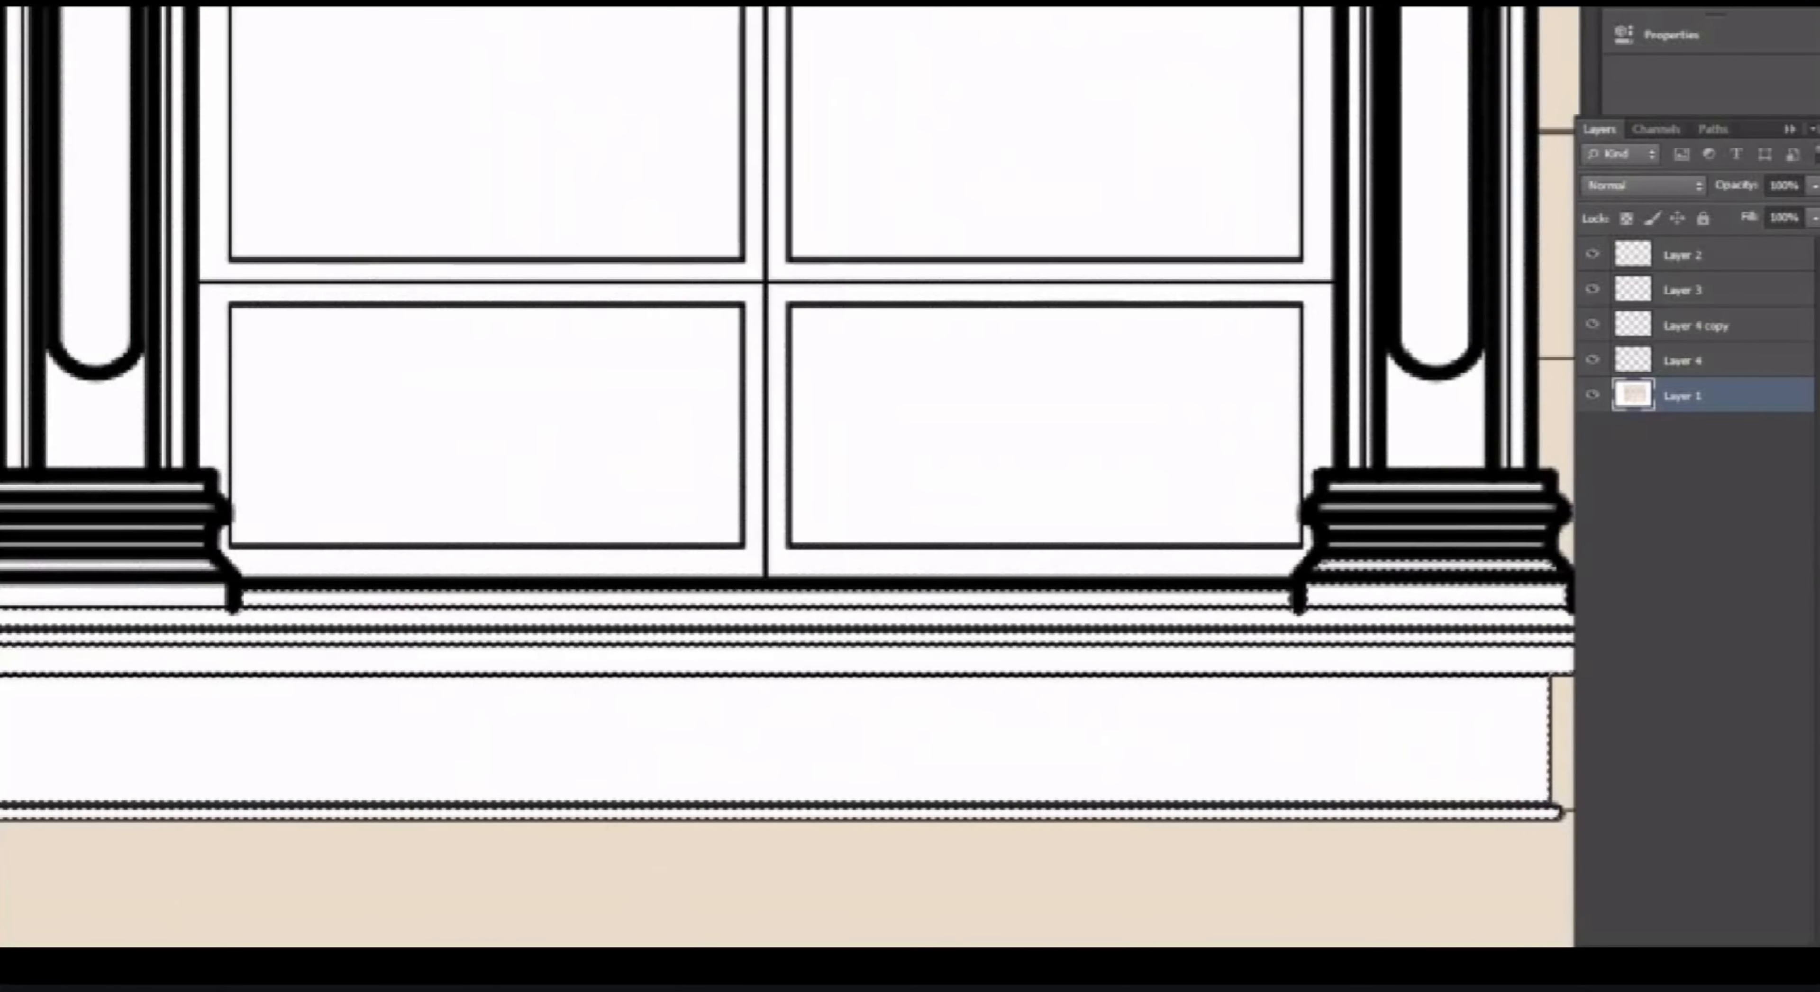
pyautogui.keyDown('shift'); pyautogui.click(1436, 487); pyautogui.keyUp('shift')
pyautogui.keyDown('shift'); pyautogui.click(1436, 426); pyautogui.keyUp('shift')
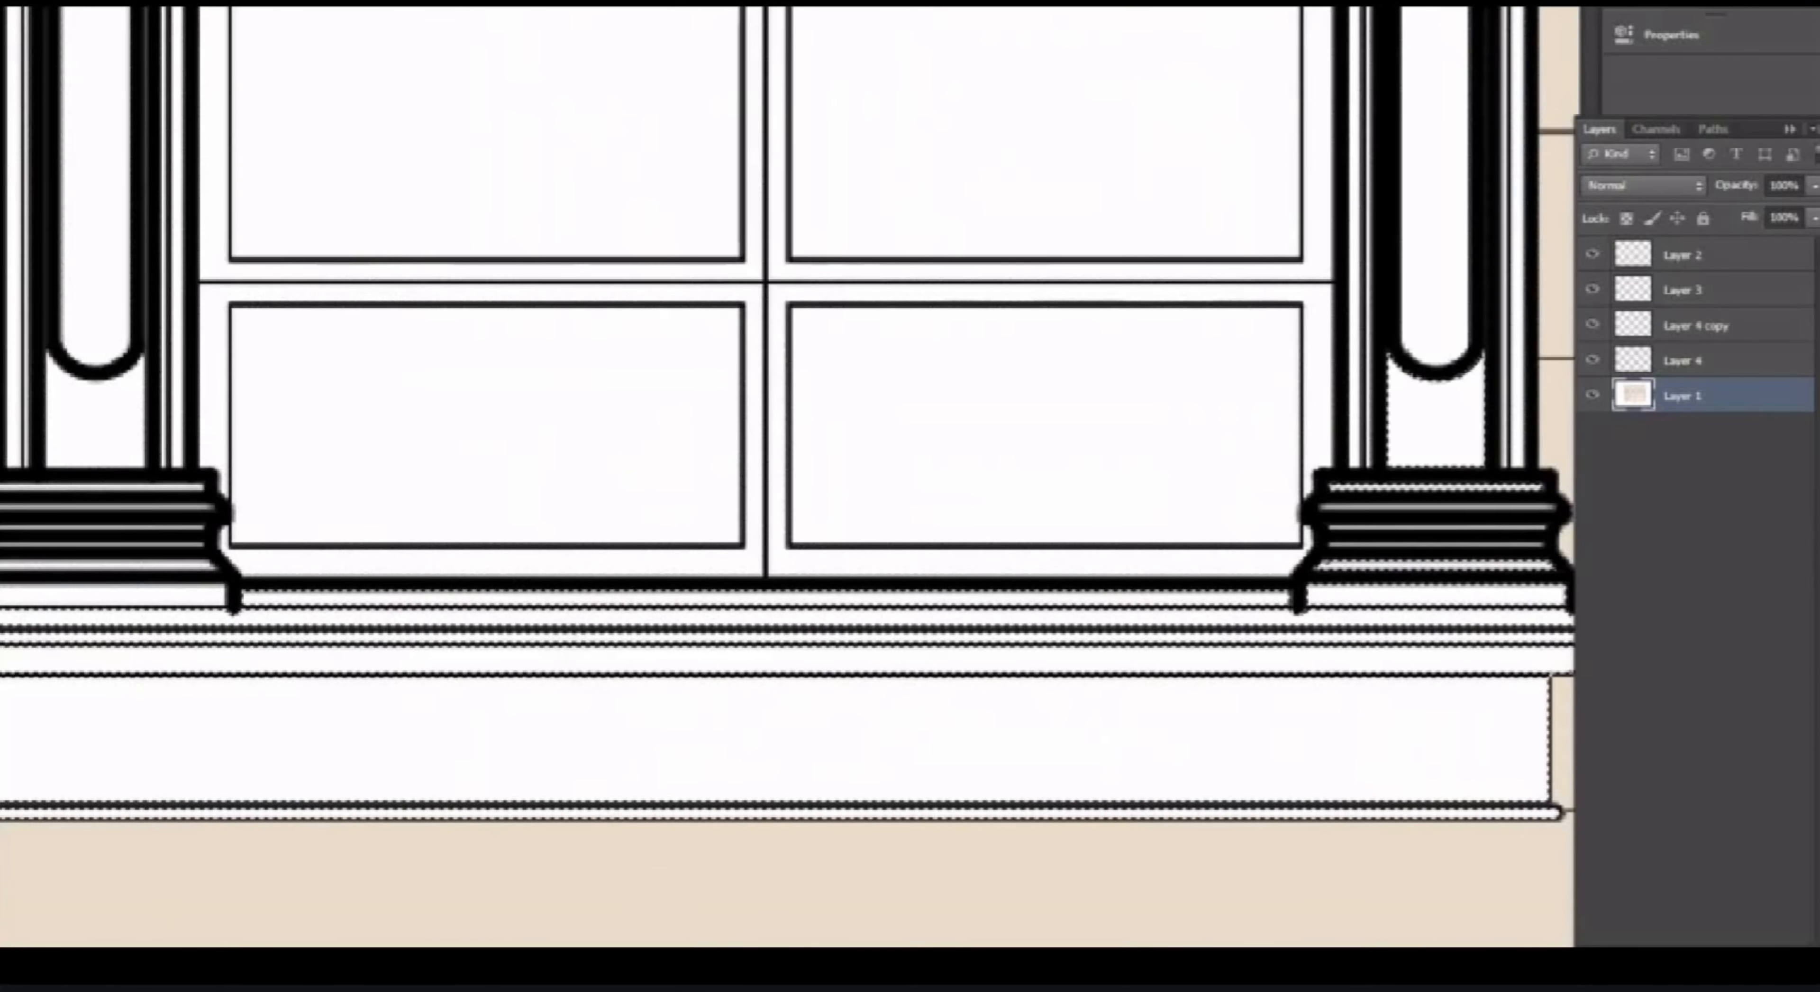
pyautogui.keyDown('shift'); pyautogui.click(1518, 424); pyautogui.keyUp('shift')
pyautogui.keyDown('shift'); pyautogui.click(1503, 423); pyautogui.keyUp('shift')
pyautogui.keyDown('shift'); pyautogui.click(1354, 423); pyautogui.keyUp('shift')
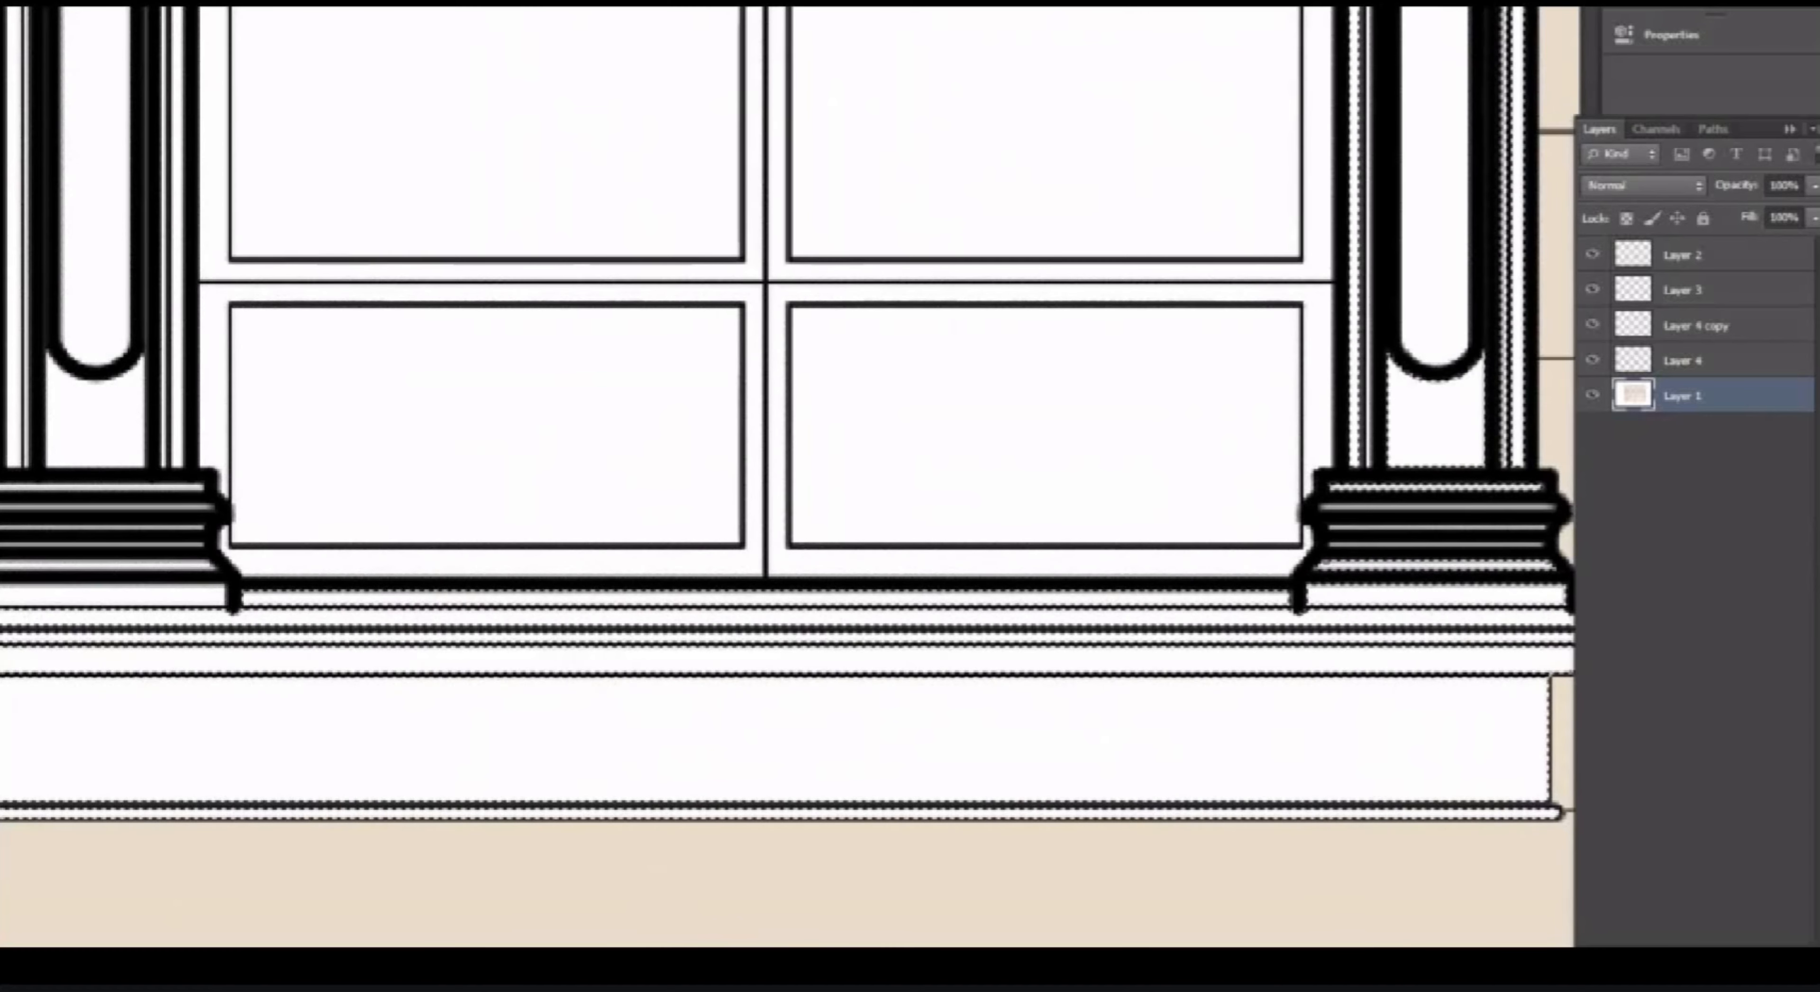
pyautogui.keyDown('shift'); pyautogui.click(1368, 424); pyautogui.keyUp('shift')
pyautogui.keyDown('shift'); pyautogui.click(1436, 311); pyautogui.keyUp('shift')
# Add the left pilaster's base, shaft and side strips on the same window to the selection.
pyautogui.keyDown('shift'); pyautogui.click(113, 595); pyautogui.keyUp('shift')
pyautogui.keyDown('shift'); pyautogui.click(106, 566); pyautogui.keyUp('shift')
pyautogui.keyDown('shift'); pyautogui.click(106, 487); pyautogui.keyUp('shift')
pyautogui.keyDown('shift'); pyautogui.click(95, 426); pyautogui.keyUp('shift')
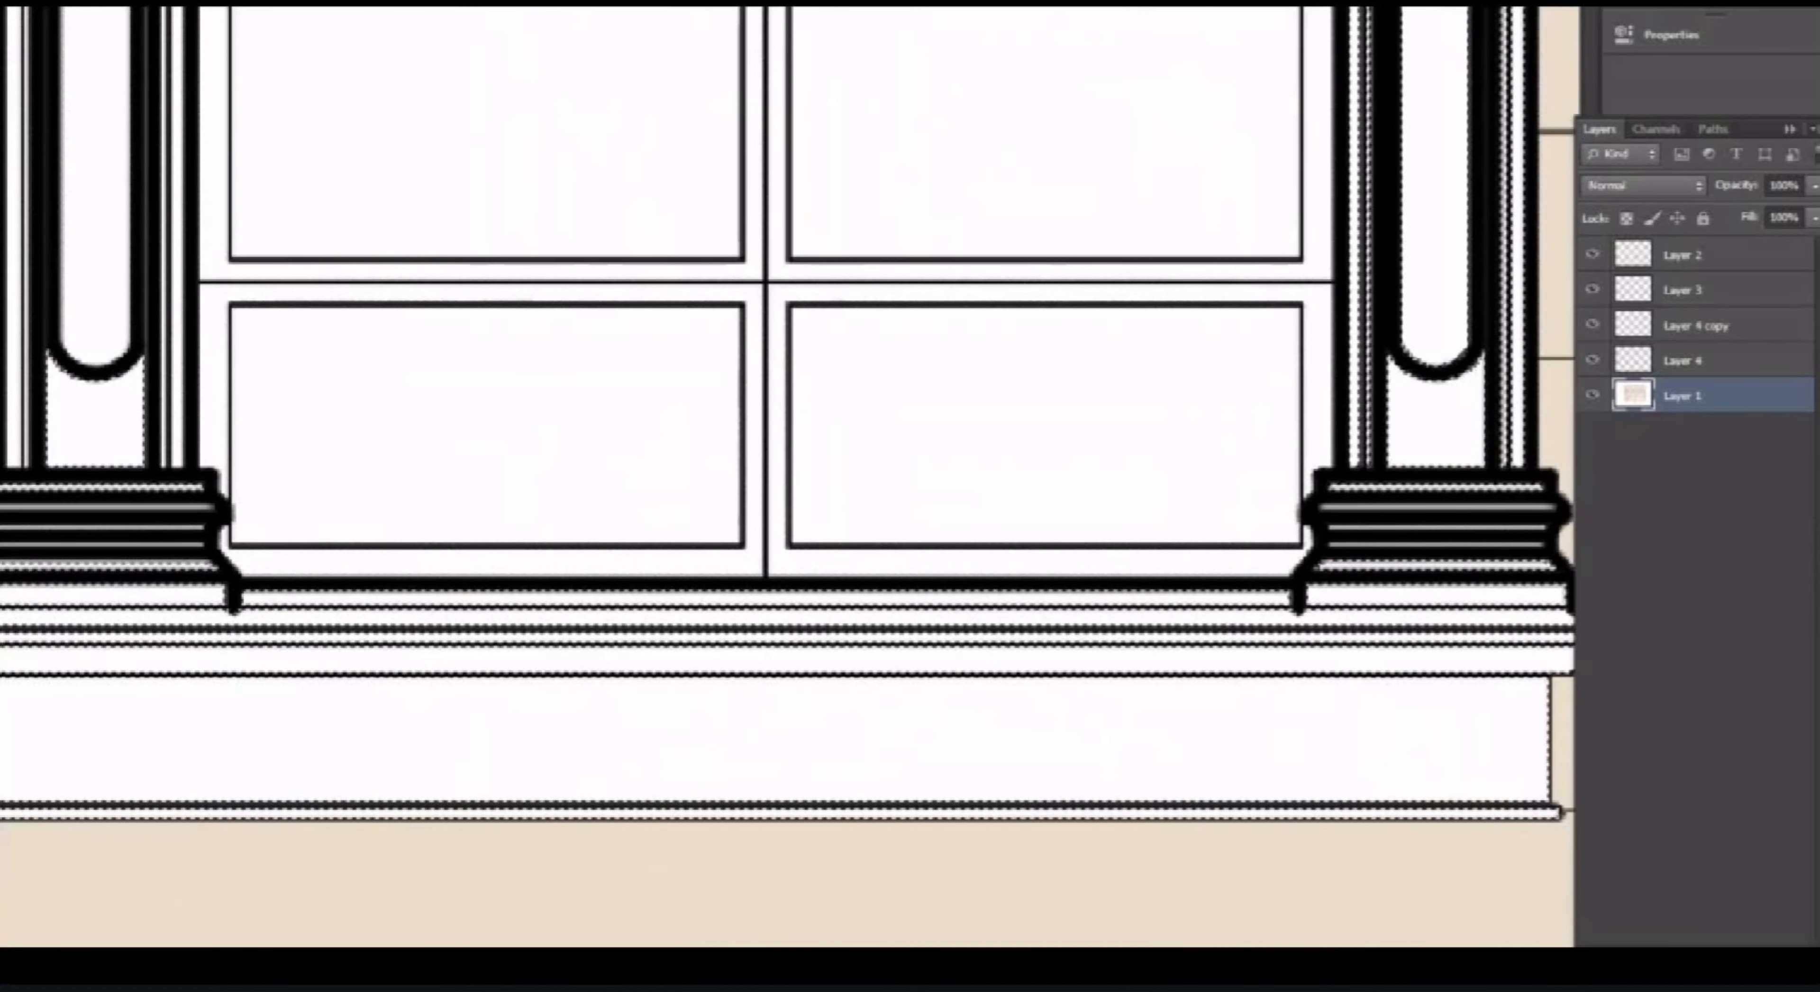
pyautogui.keyDown('shift'); pyautogui.click(213, 424); pyautogui.keyUp('shift')
pyautogui.hotkey('ctrl', 'z')
pyautogui.keyDown('shift'); pyautogui.click(177, 424); pyautogui.keyUp('shift')
pyautogui.keyDown('shift'); pyautogui.click(15, 424); pyautogui.keyUp('shift')
pyautogui.scroll(-3, 788, 477)
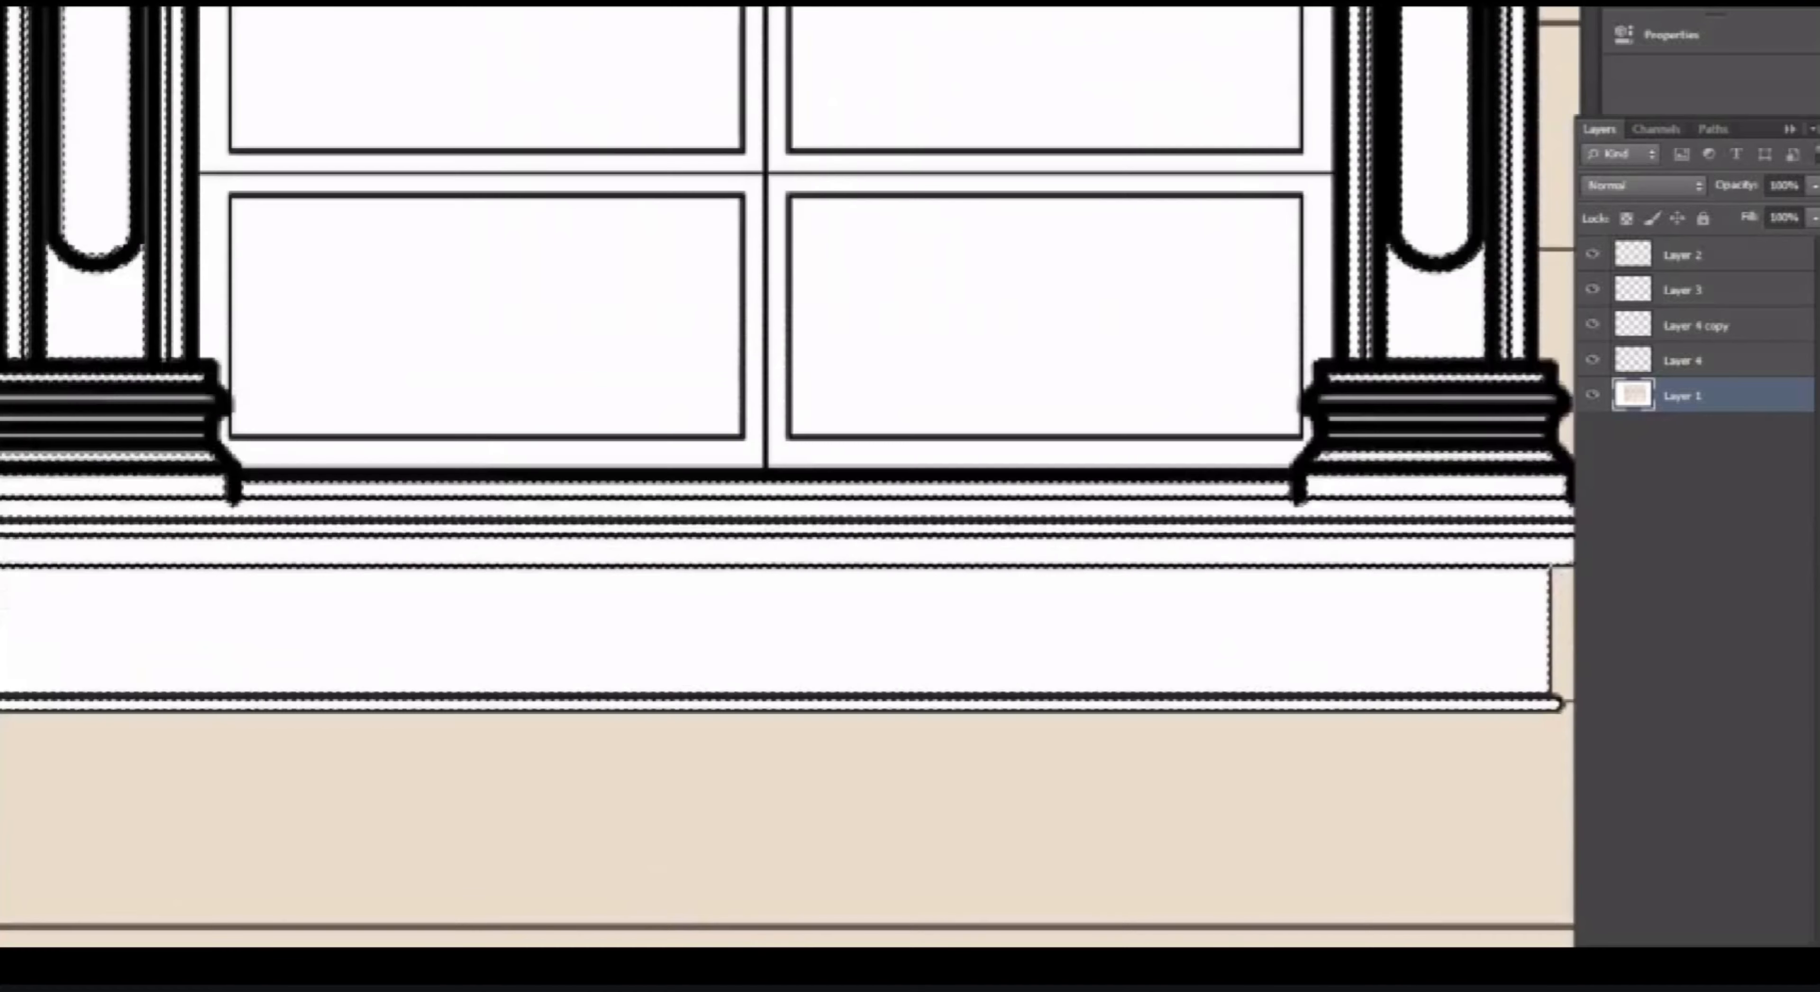
# Colour the selected pilasters, sill and entablature of this window beige and clear the selection.
pyautogui.press('super')
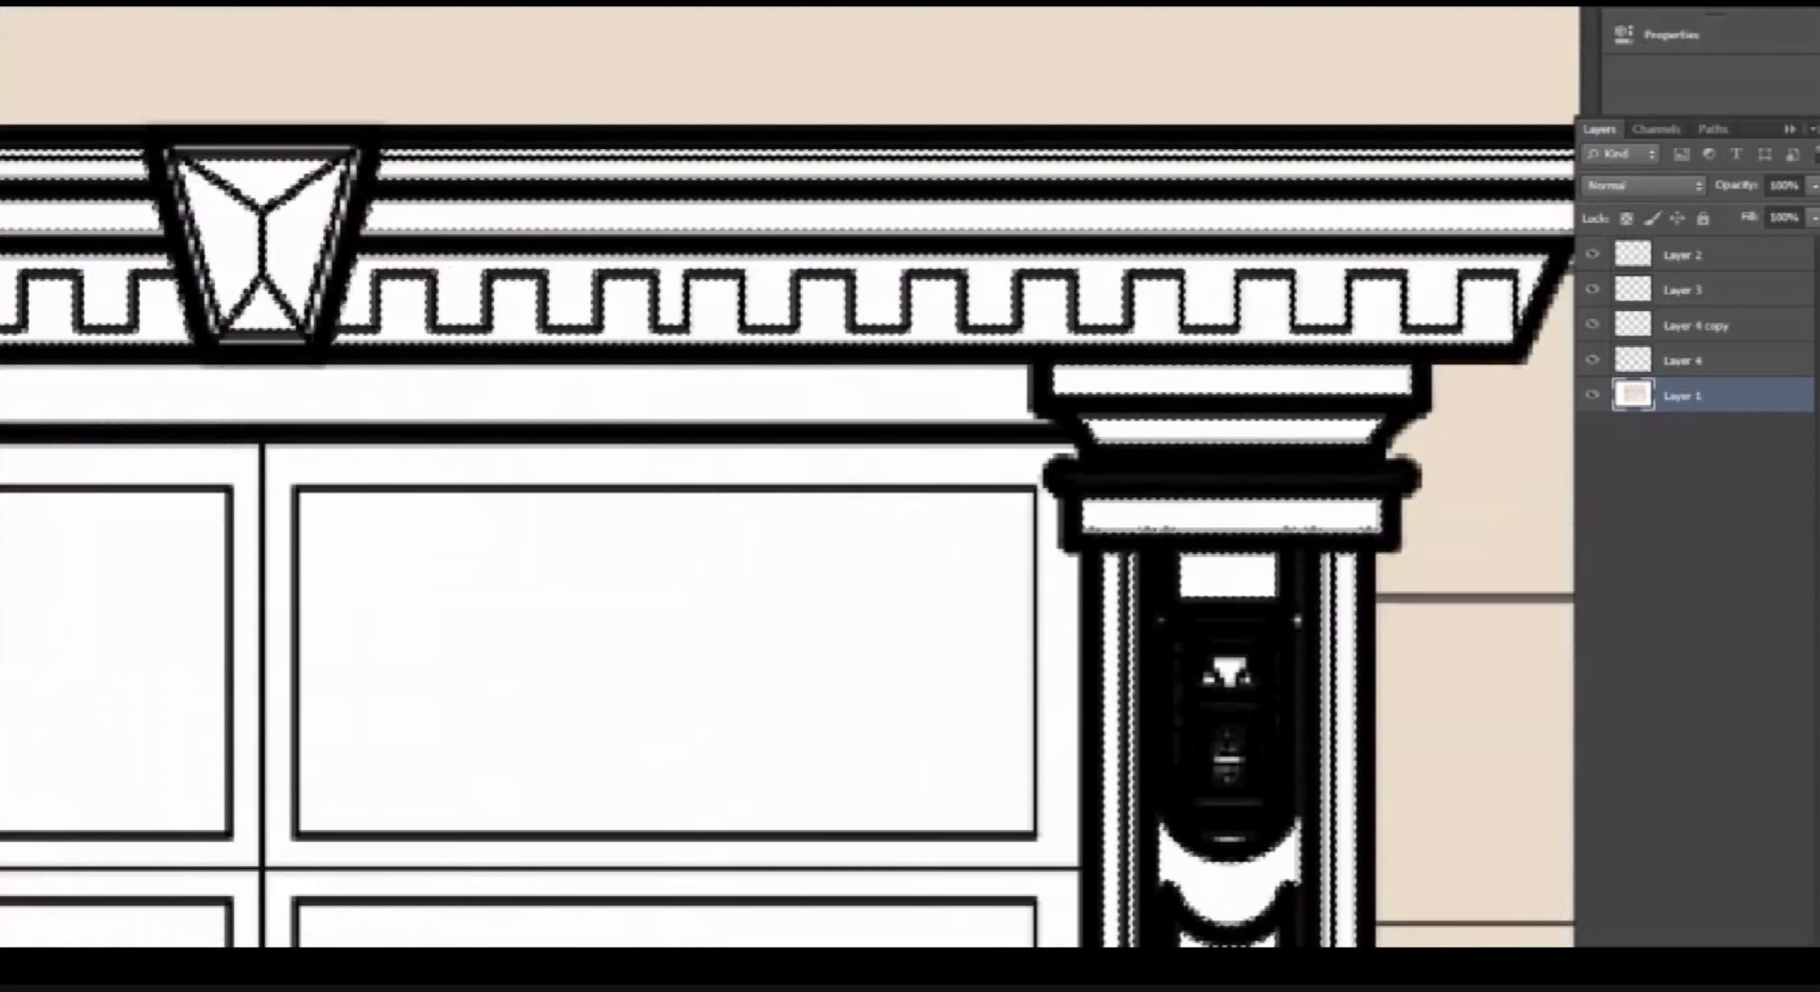
pyautogui.hotkey('ctrl', '-')
pyautogui.hotkey('ctrl', '-')
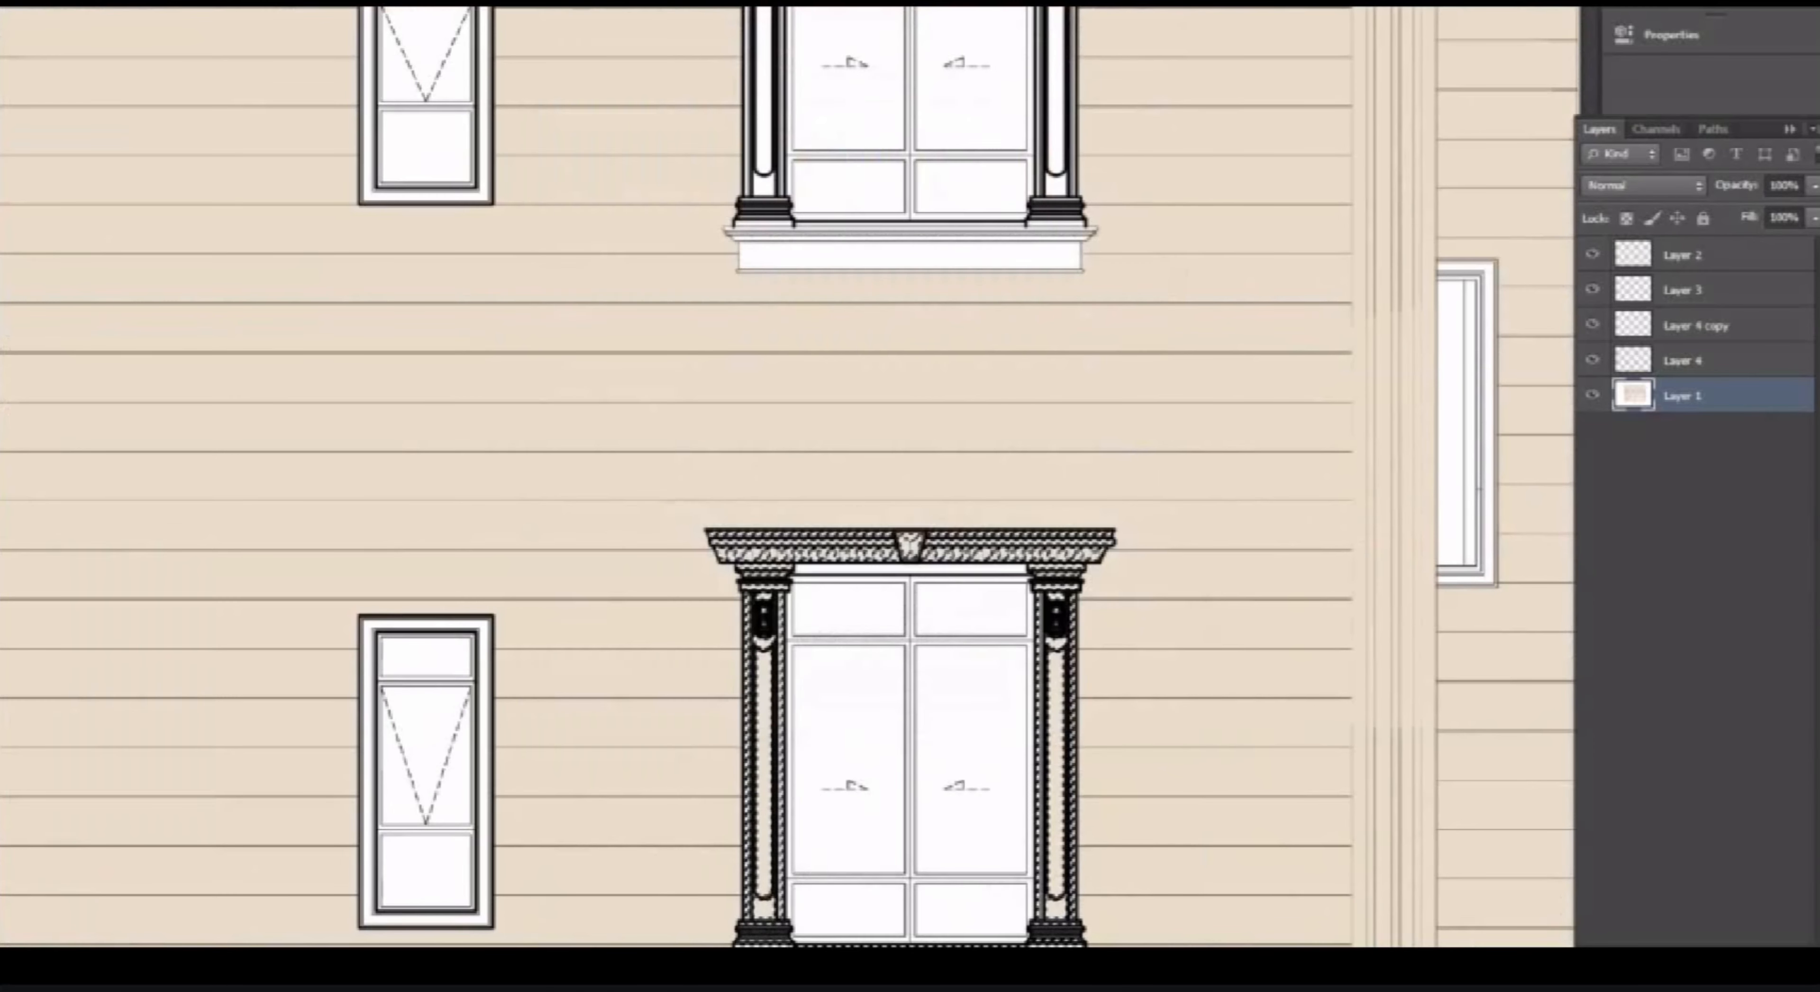
pyautogui.scroll(2, 859, 573)
pyautogui.hotkey('ctrl', 'd')
# Select the surround of the next white window in the same column, starting with its sill, and colour it beige.
pyautogui.scroll(-4, 891, 606)
pyautogui.scroll(3, 961, 248)
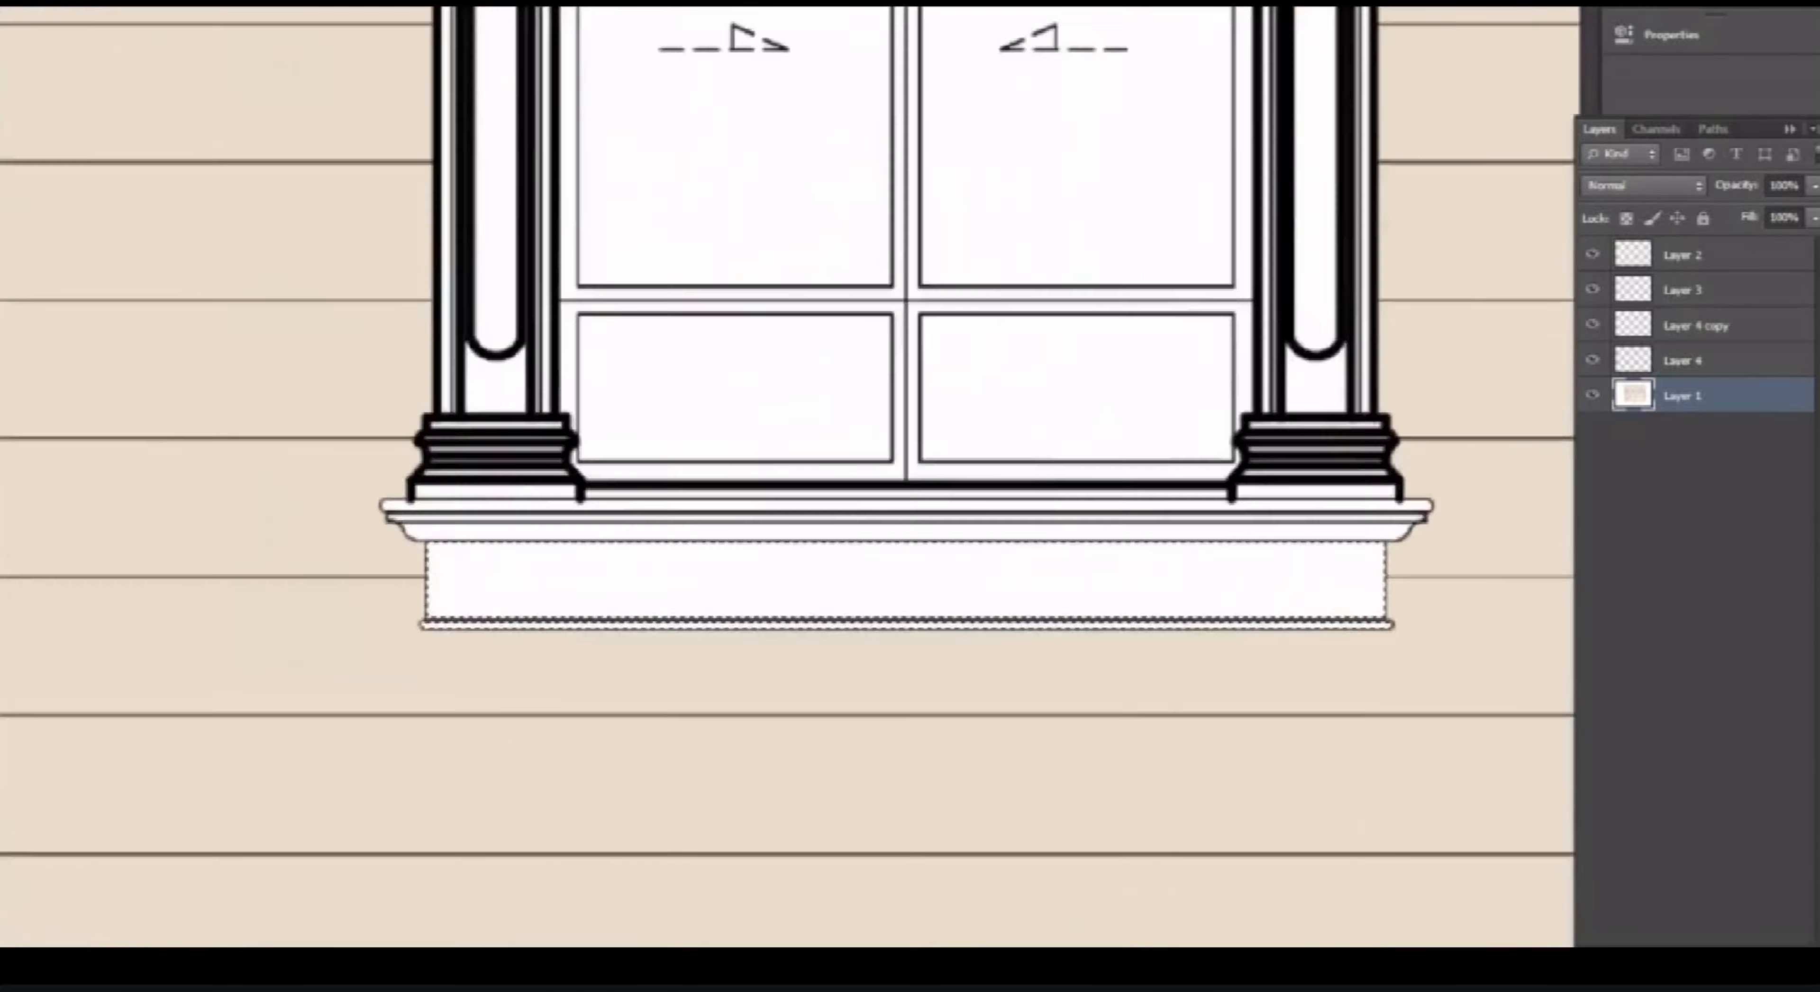
pyautogui.scroll(3, 975, 494)
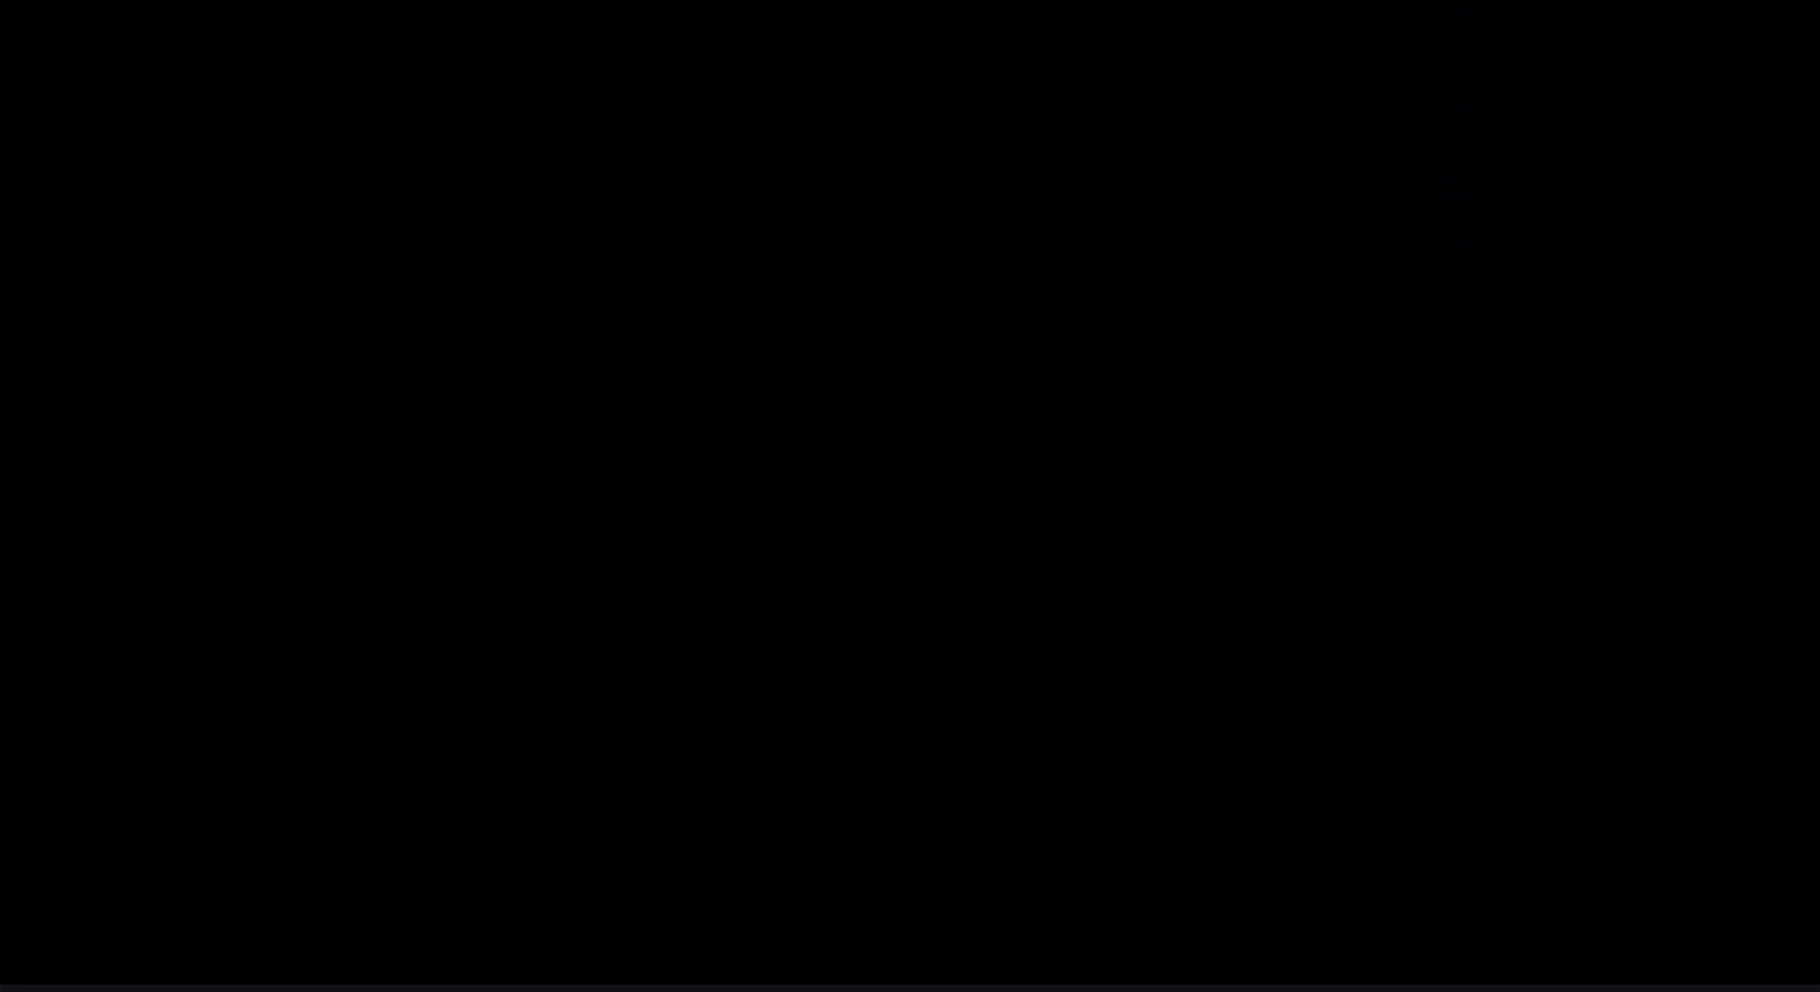
pyautogui.scroll(-5, 997, 591)
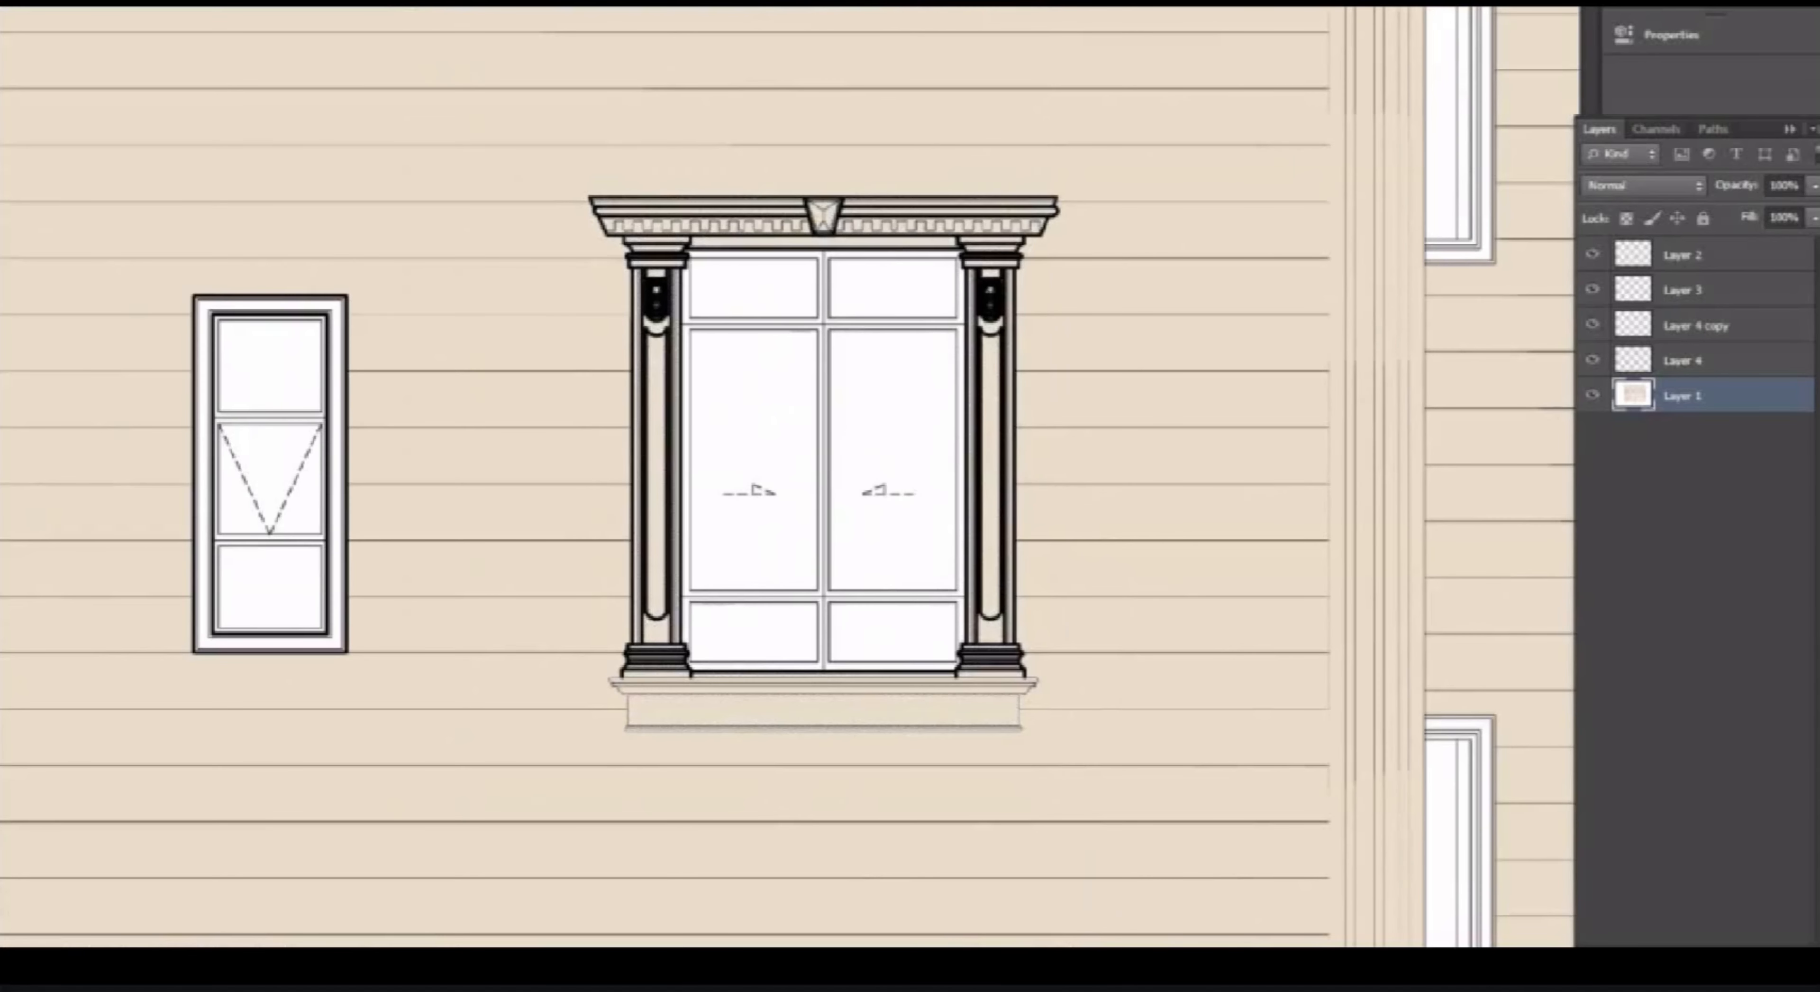
# Select the sill panel, sill mouldings and left pilaster's base mouldings on the arched window.
pyautogui.scroll(-3, 820, 494)
pyautogui.scroll(4, 671, 370)
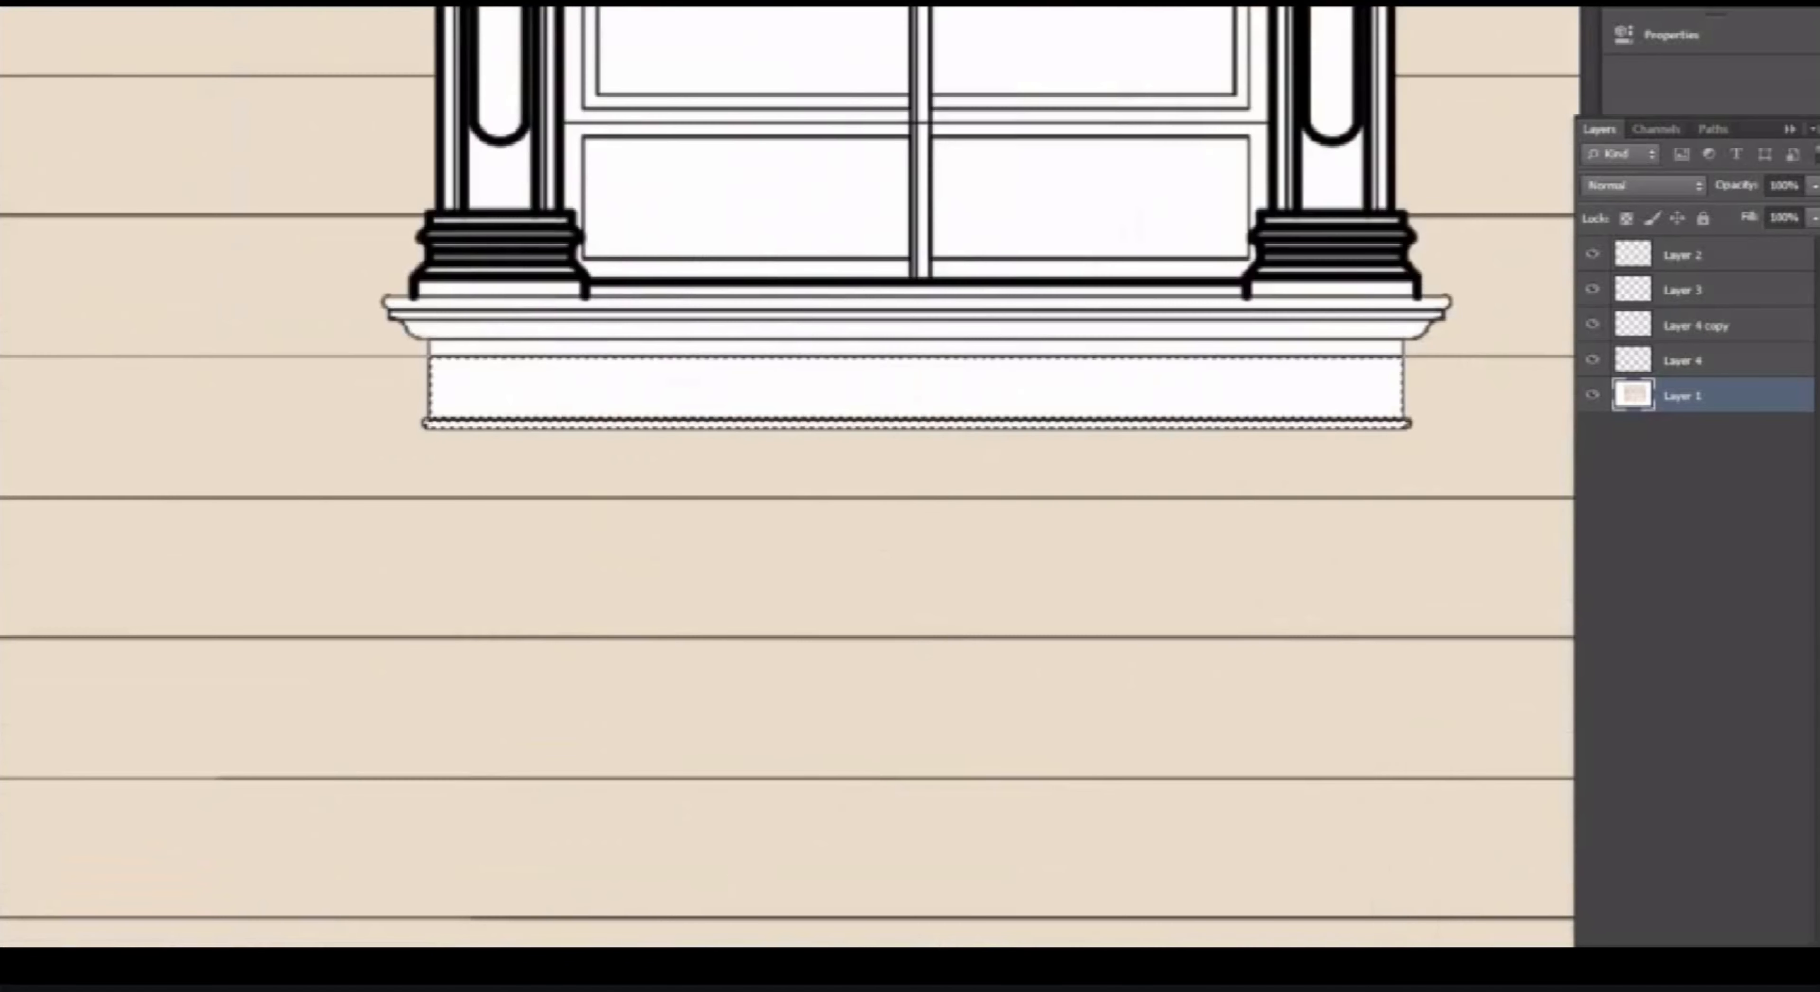
pyautogui.scroll(2, 500, 283)
pyautogui.click(500, 286)
pyautogui.click(501, 258)
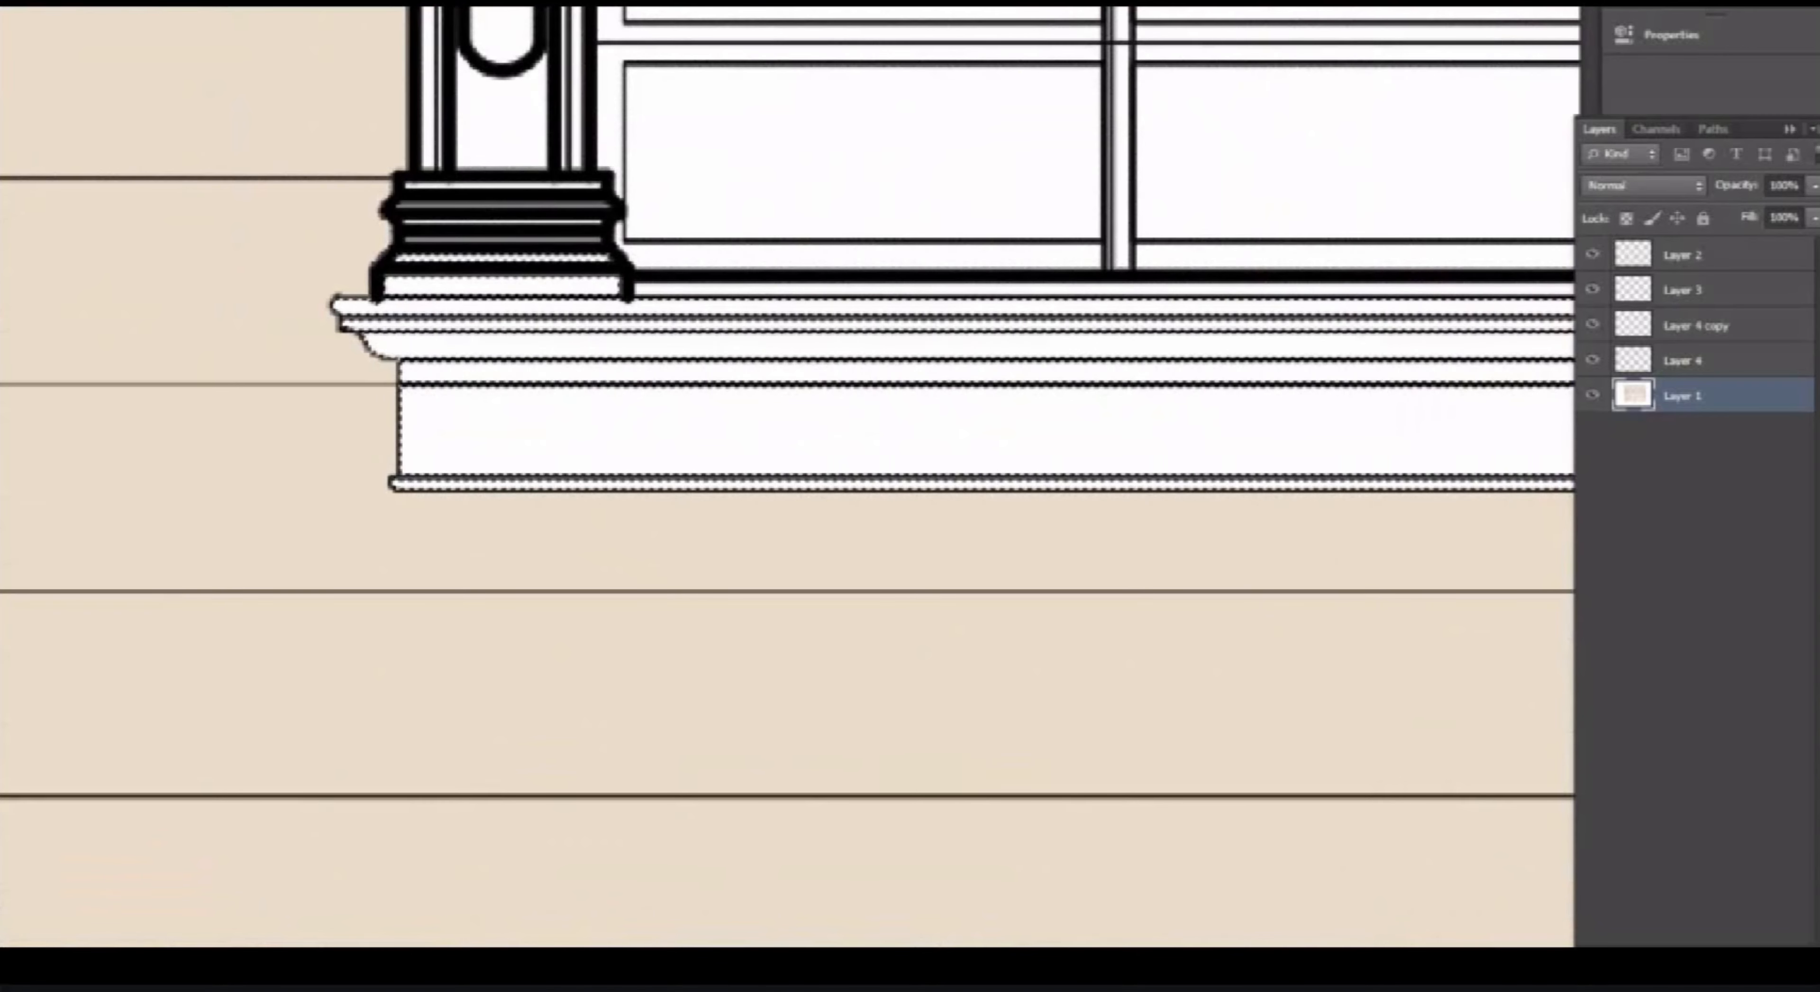
pyautogui.click(502, 185)
pyautogui.click(502, 210)
pyautogui.scroll(-1, 502, 211)
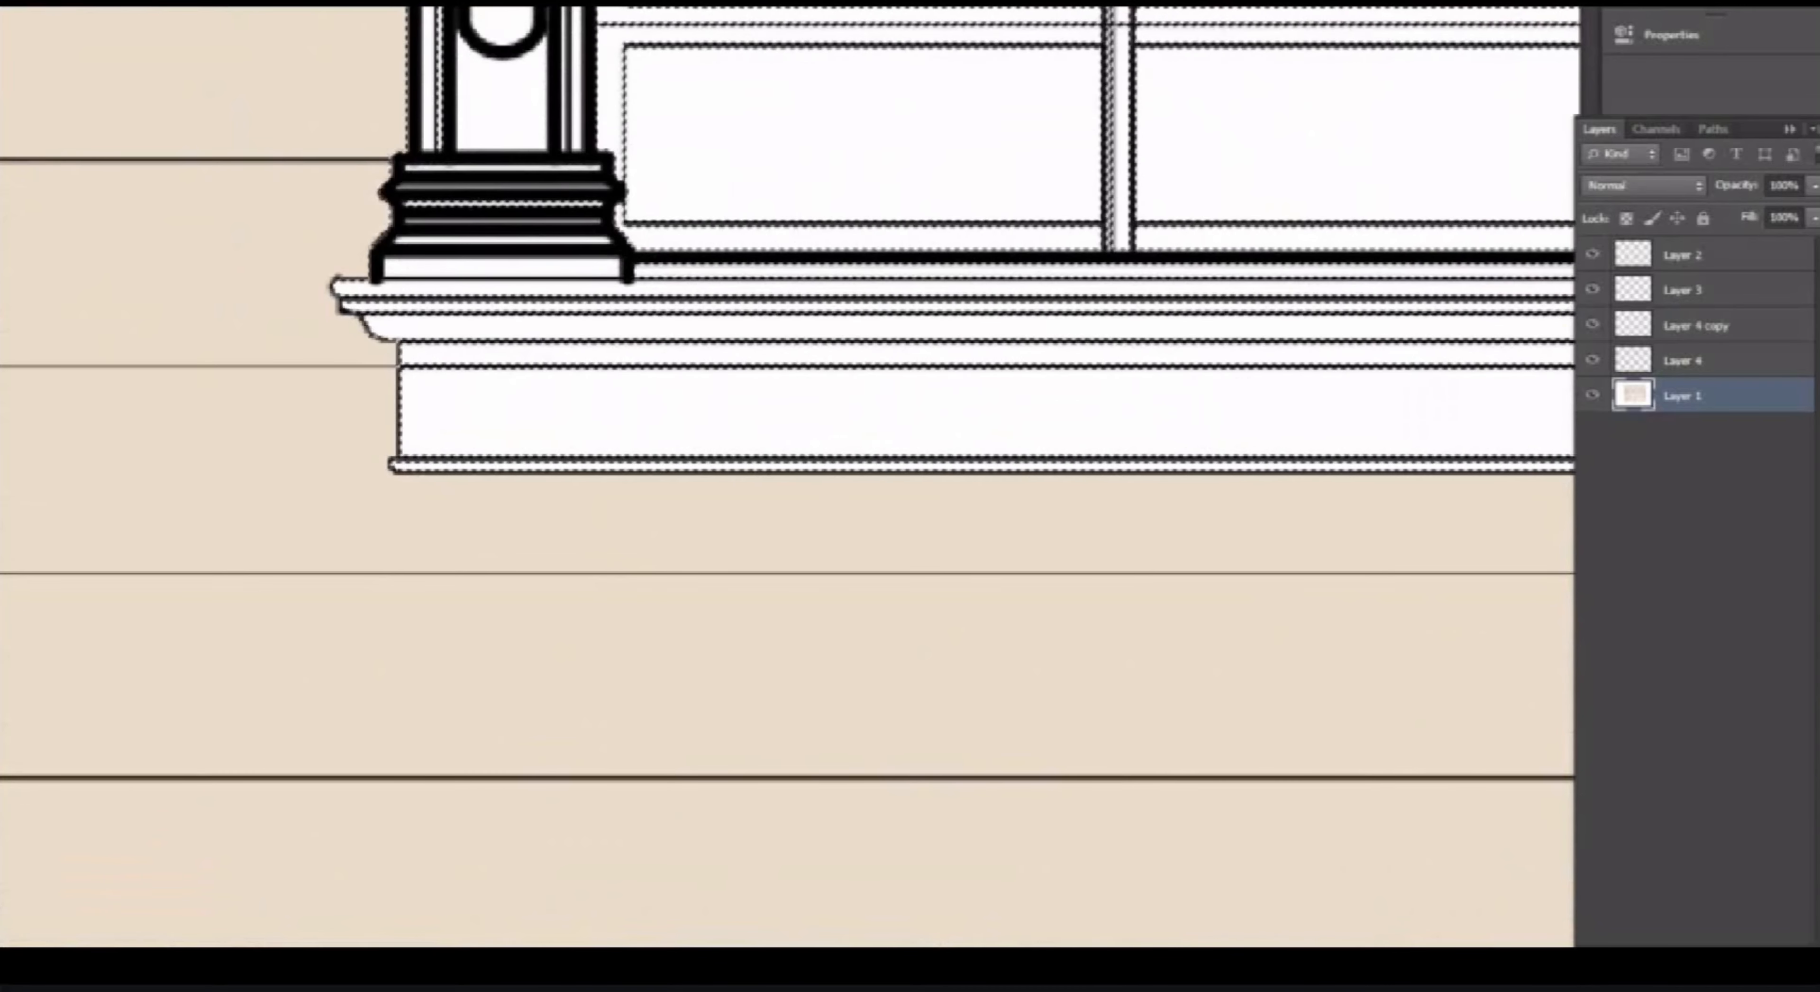
# Add the left pilaster's shaft, side strips and capital on the arched window to the selection.
pyautogui.scroll(6, 788, 477)
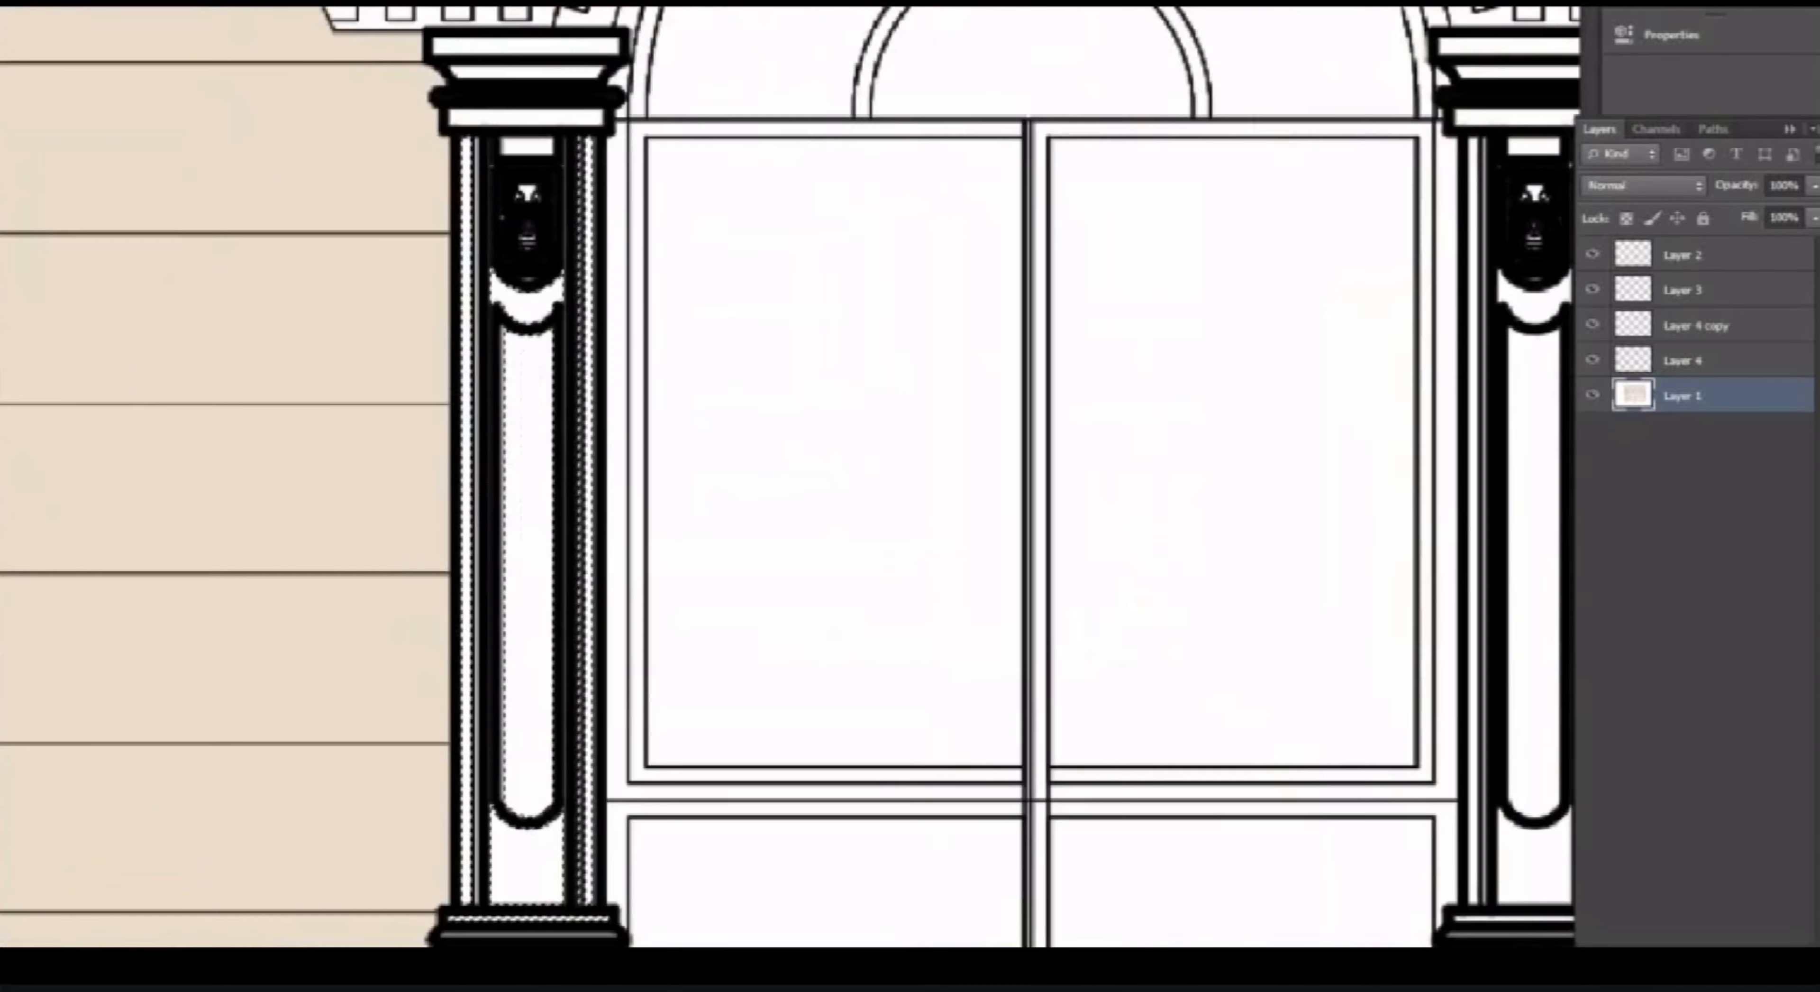
pyautogui.click(526, 120)
pyautogui.click(527, 72)
pyautogui.click(527, 46)
pyautogui.moveTo(1040, 415); pyautogui.dragTo(535, 538)
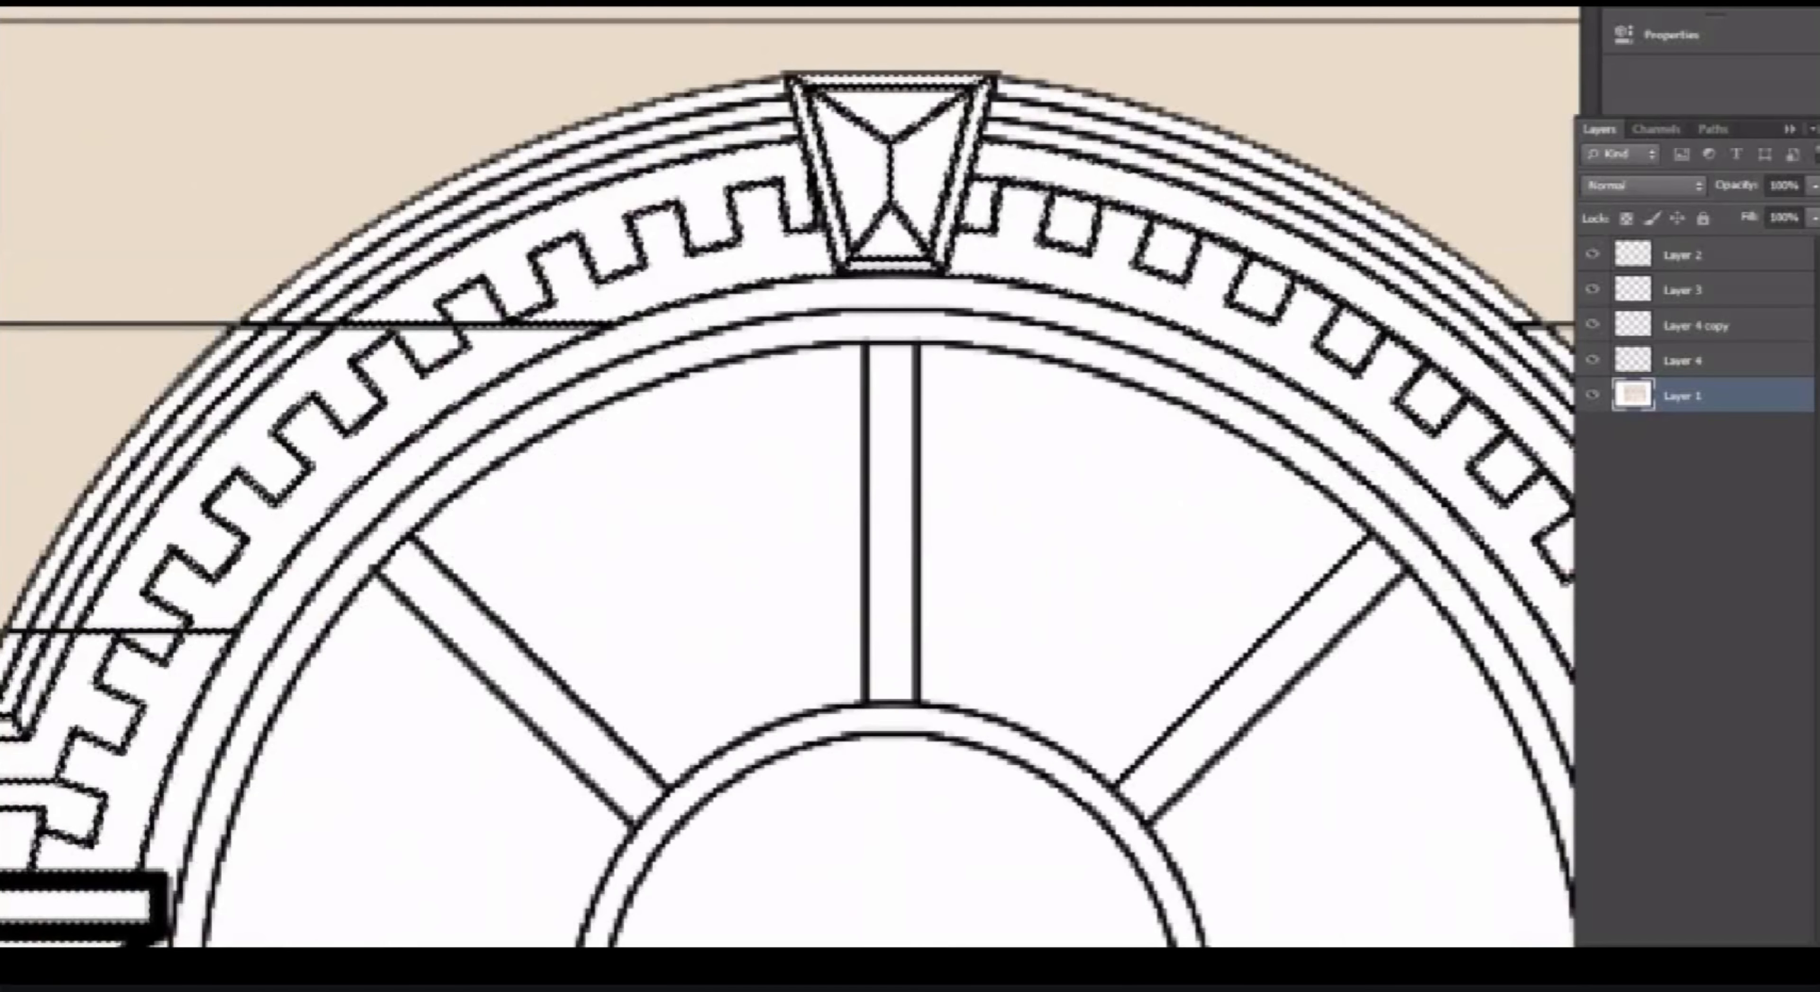
# Select the arch mouldings, keystone and remaining left-hand dentil pieces of the arched window and paint them beige.
pyautogui.scroll(-3, 615, 277)
pyautogui.scroll(-1, 788, 477)
pyautogui.click(364, 524)
pyautogui.keyDown('shift'); pyautogui.click(393, 495); pyautogui.keyUp('shift')
pyautogui.click(413, 537)
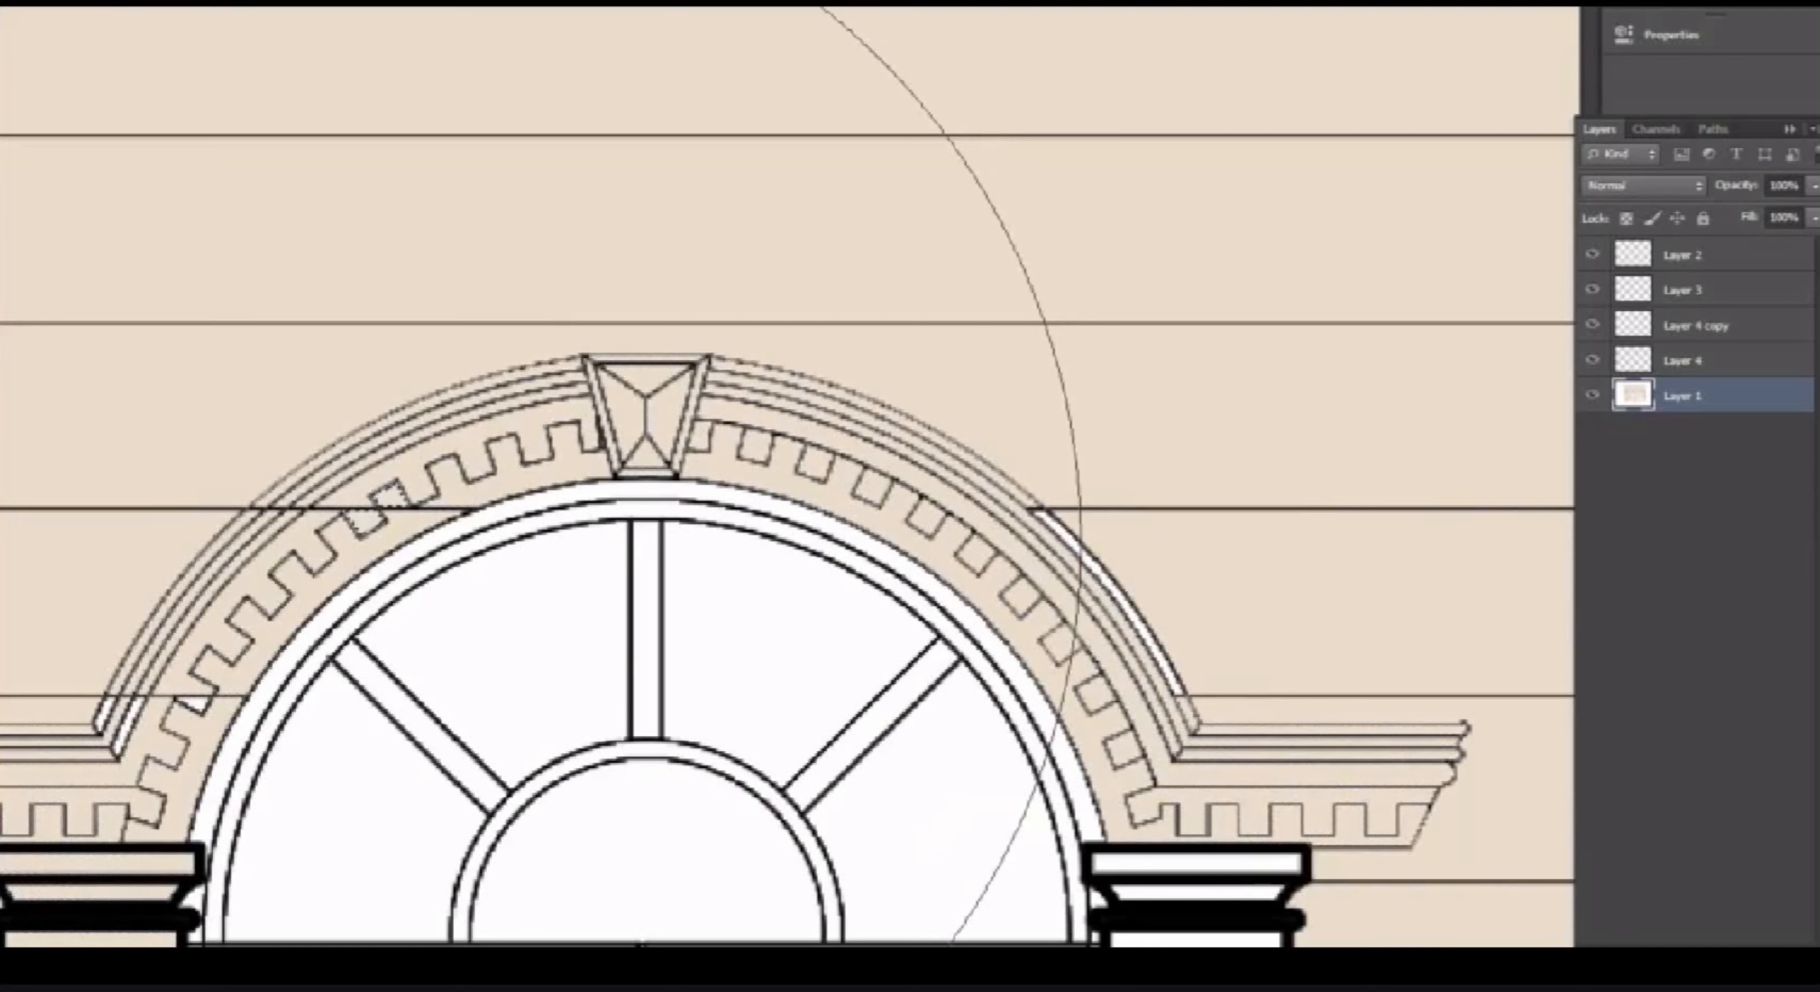
# Select the leftover white slivers in the arch's left-hand mouldings and dentils and paint them beige with the Brush.
pyautogui.scroll(-1, 539, 505)
pyautogui.scroll(2, 276, 624)
pyautogui.click(261, 649)
pyautogui.keyDown('shift'); pyautogui.click(298, 671); pyautogui.keyUp('shift')
pyautogui.keyDown('shift'); pyautogui.click(410, 630); pyautogui.keyUp('shift')
pyautogui.press('b')
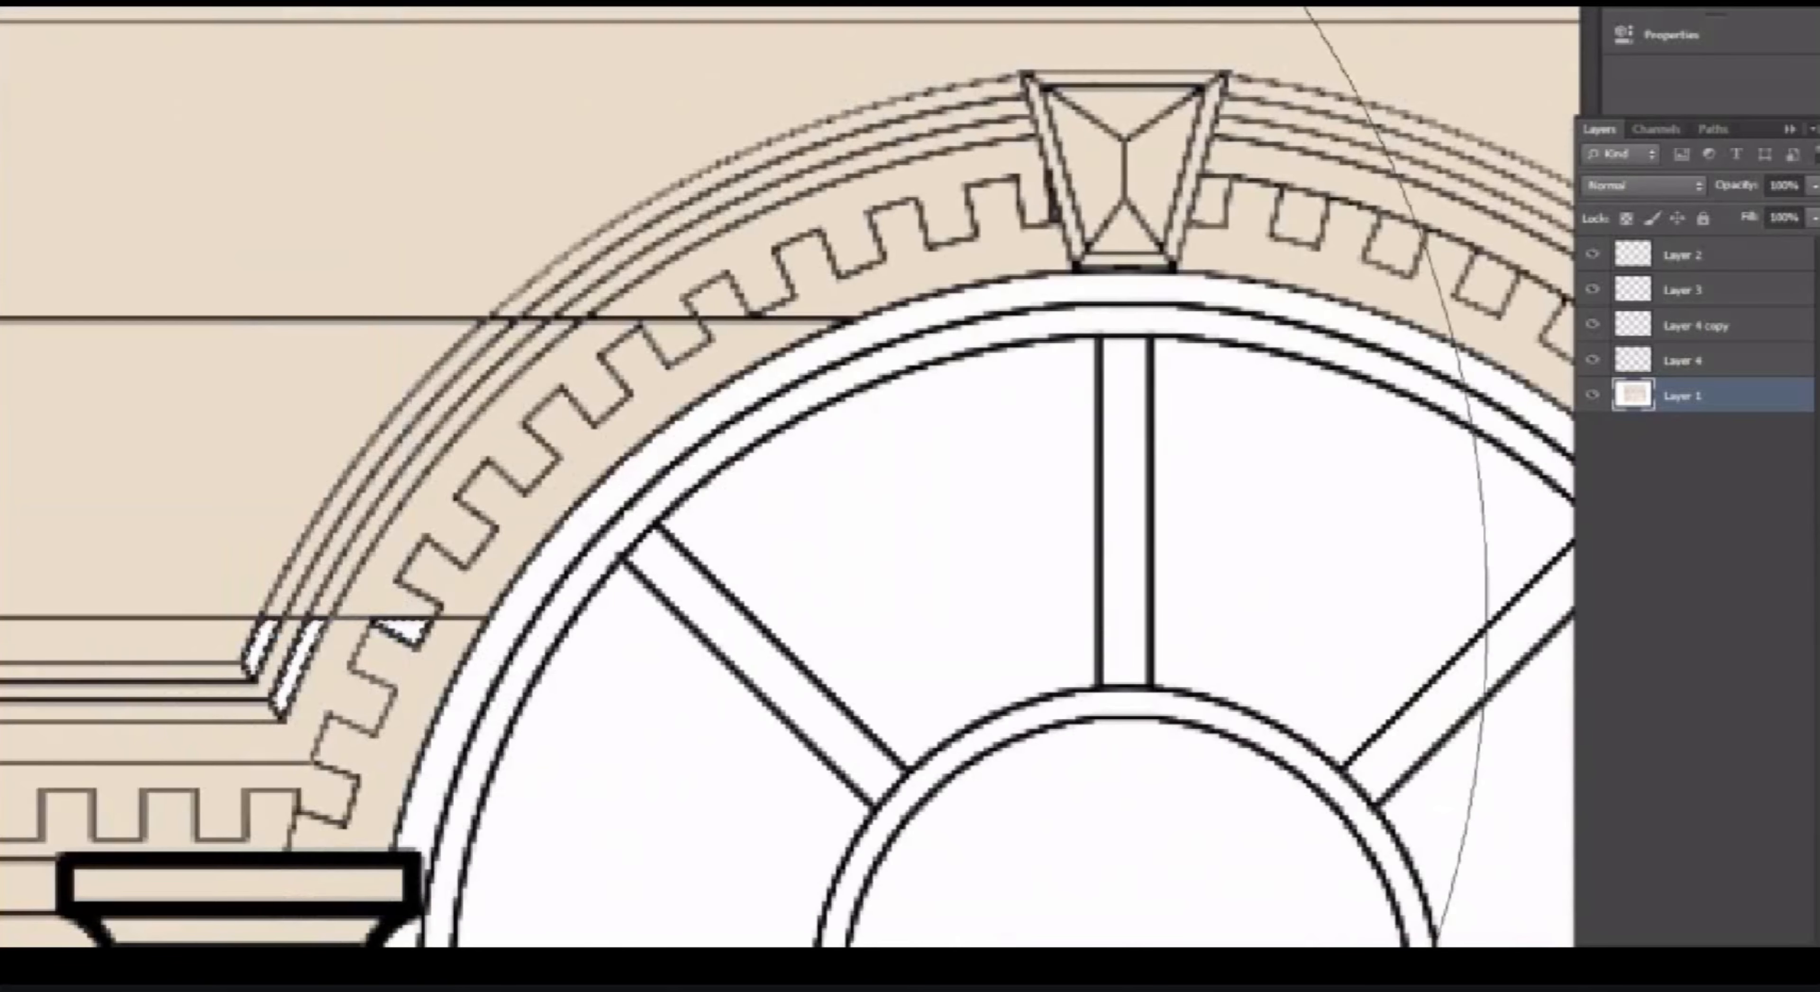
pyautogui.click(403, 608)
# Paint the leftover white strip in the arch's right-hand outer moulding beige.
pyautogui.scroll(-3, 304, 582)
pyautogui.scroll(3, 911, 558)
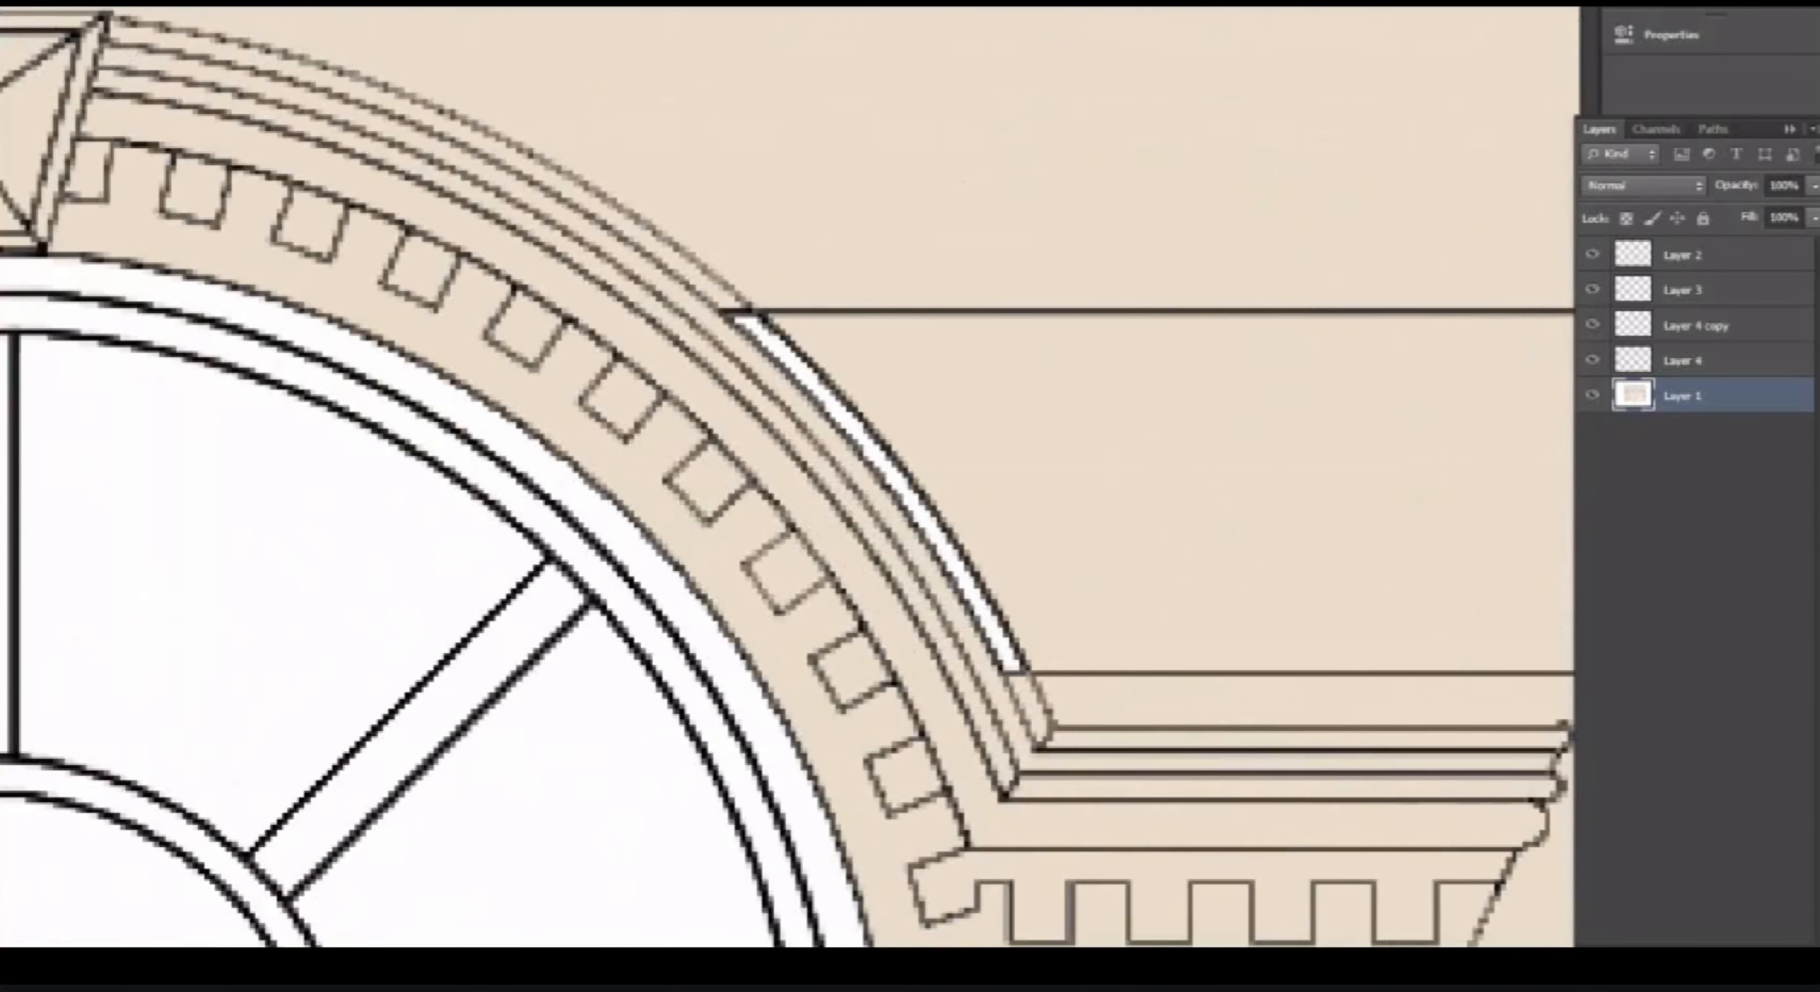
pyautogui.click(877, 449)
pyautogui.click(876, 448)
pyautogui.scroll(-3, 788, 477)
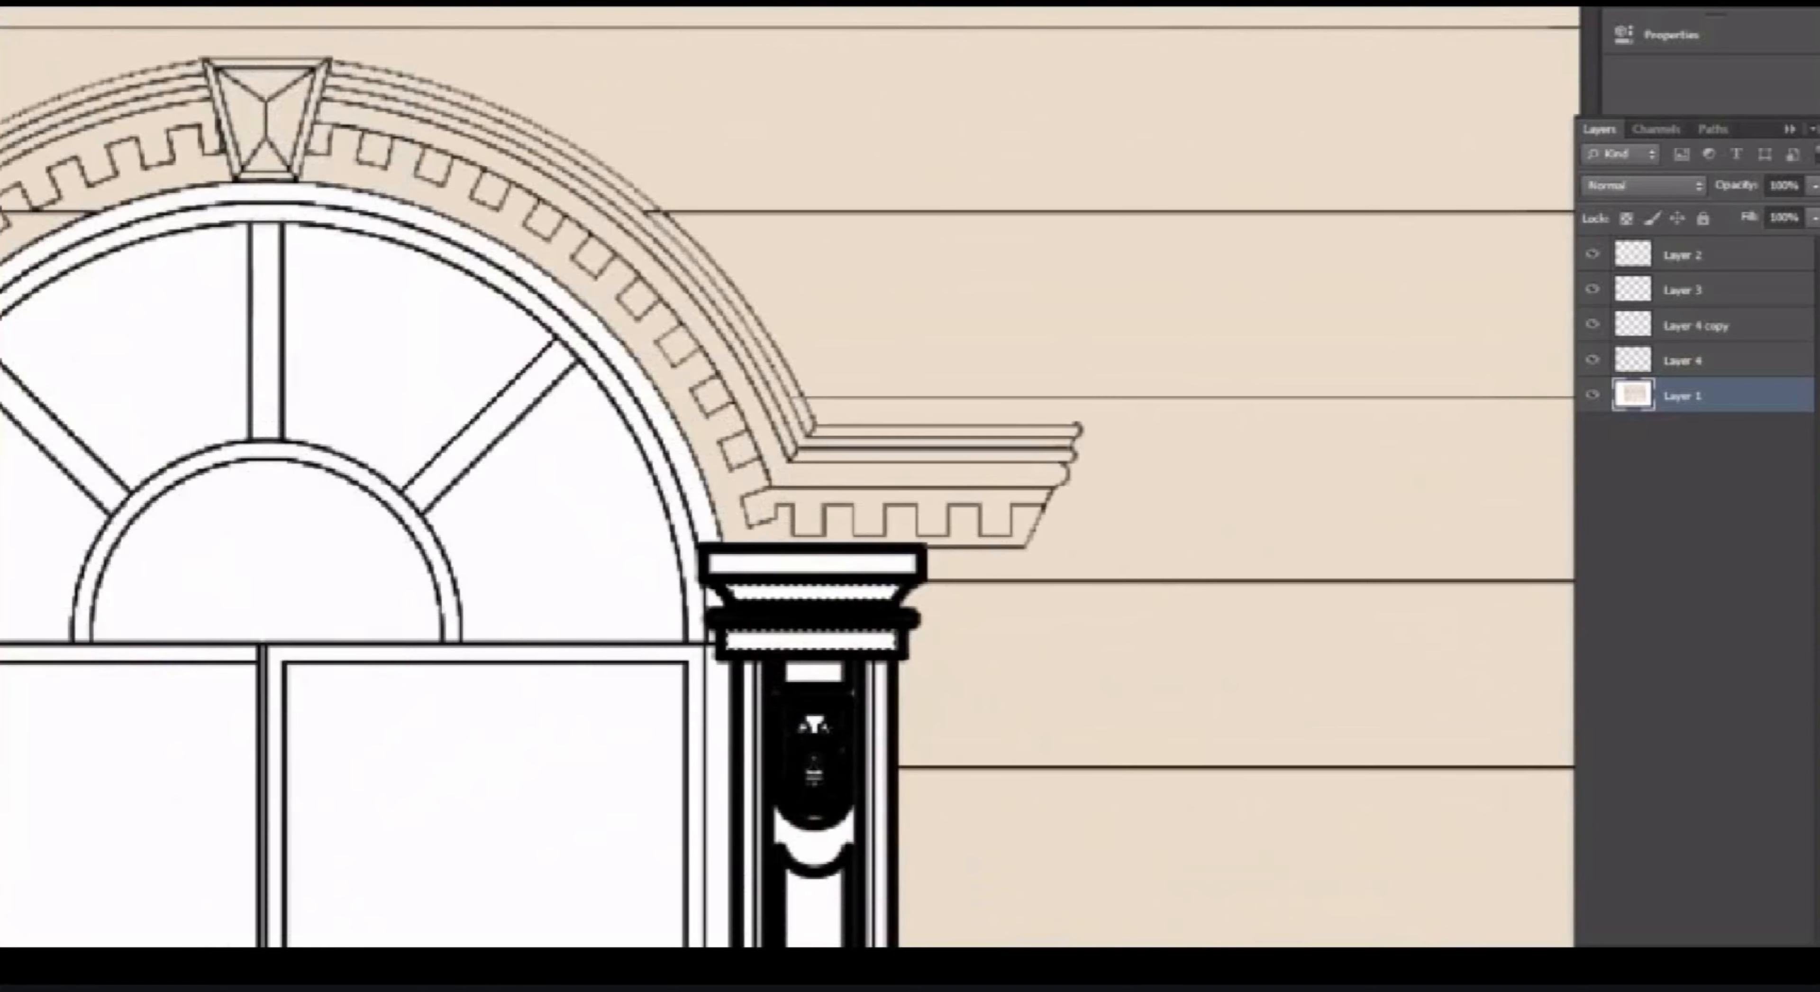
# Select the capital, shaft and side strips of the arched window's right pilaster.
pyautogui.keyDown('shift'); pyautogui.click(814, 672); pyautogui.keyUp('shift')
pyautogui.keyDown('shift'); pyautogui.click(814, 848); pyautogui.keyUp('shift')
pyautogui.keyDown('shift'); pyautogui.click(814, 907); pyautogui.keyUp('shift')
pyautogui.keyDown('shift'); pyautogui.click(869, 834); pyautogui.keyUp('shift')
pyautogui.keyDown('shift'); pyautogui.click(882, 834); pyautogui.keyUp('shift')
pyautogui.scroll(-4, 813, 494)
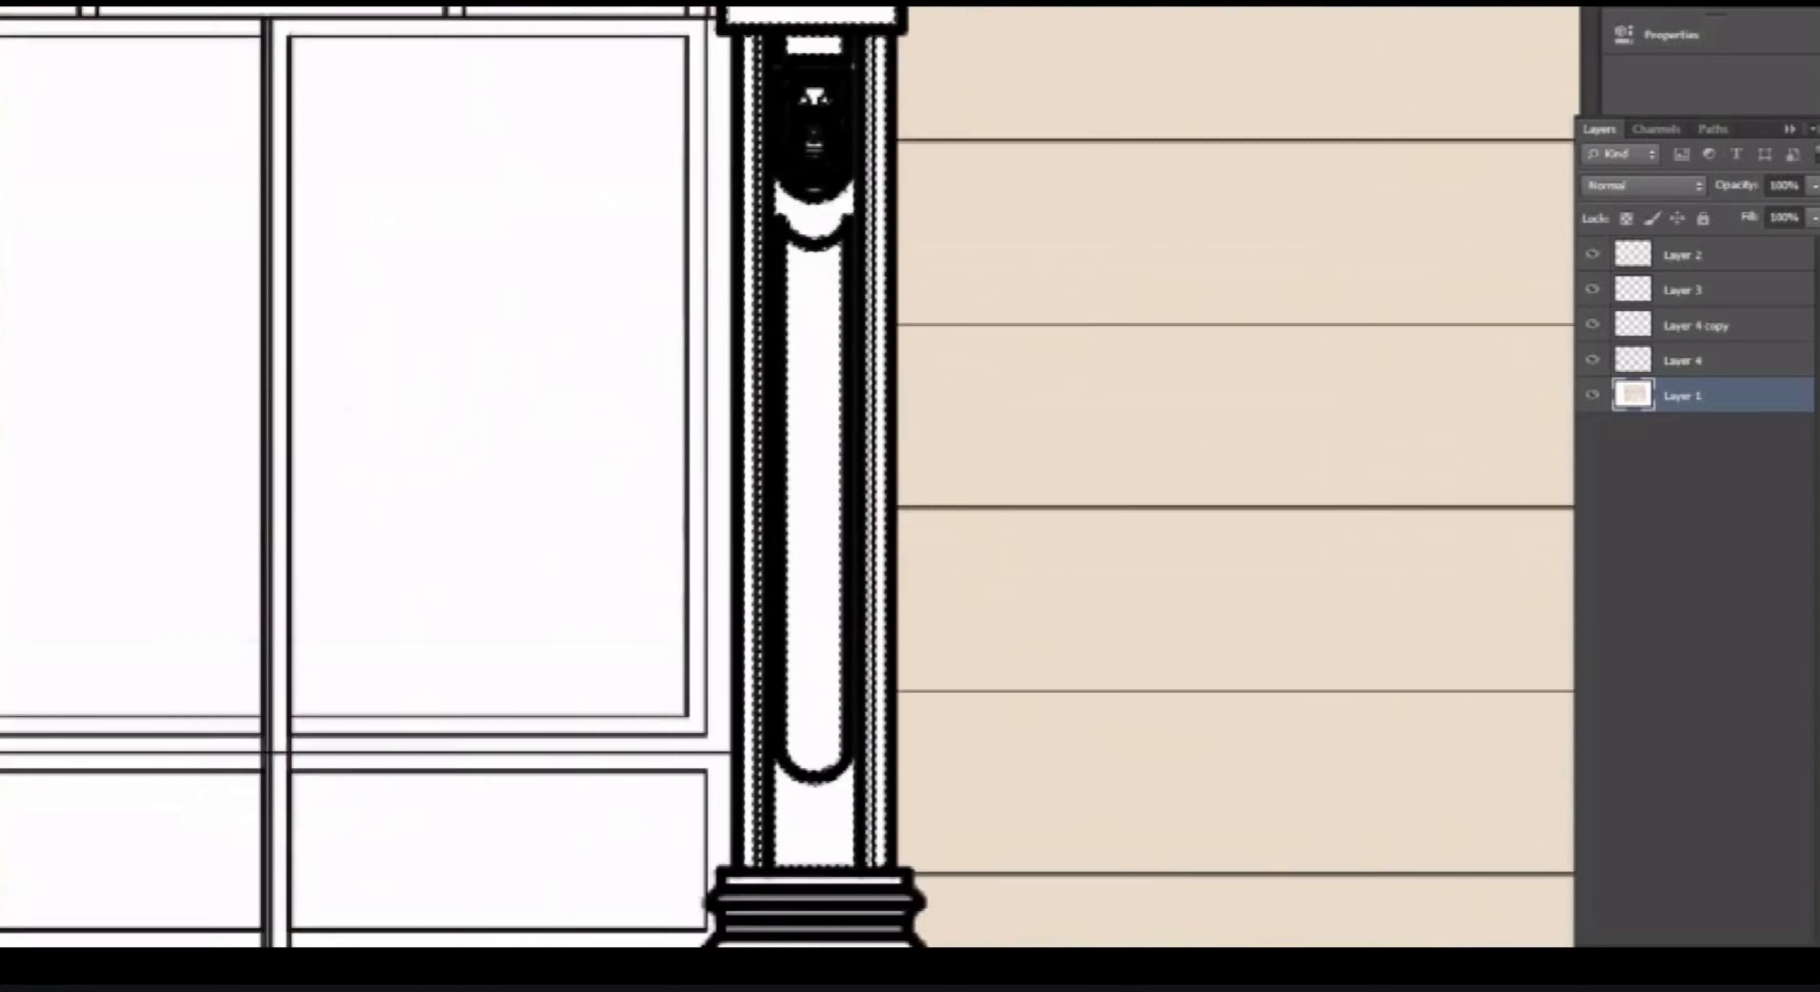
# Paint the selected right pilaster of the arched window beige.
pyautogui.scroll(5, 816, 802)
pyautogui.scroll(-9, 773, 696)
pyautogui.moveTo(774, 742); pyautogui.dragTo(721, 536)
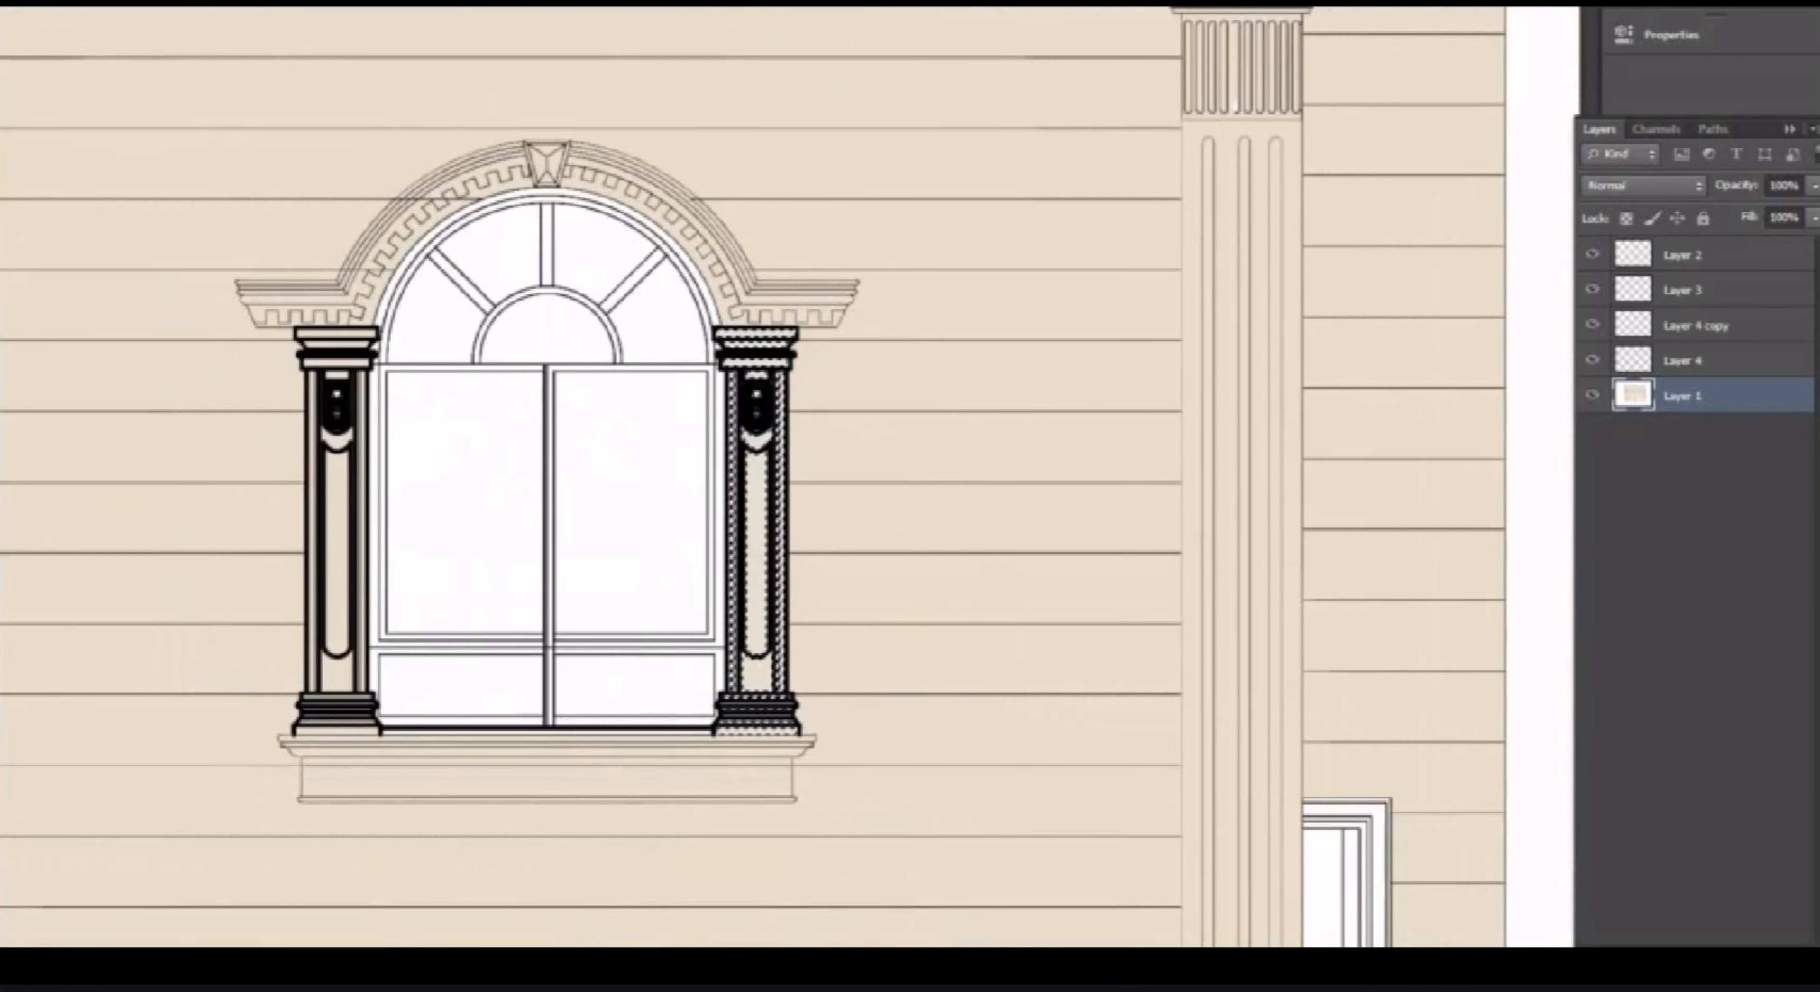
# Fill the thin white strip above the arched window's sill, between the pilaster bases, with beige.
pyautogui.scroll(5, 433, 737)
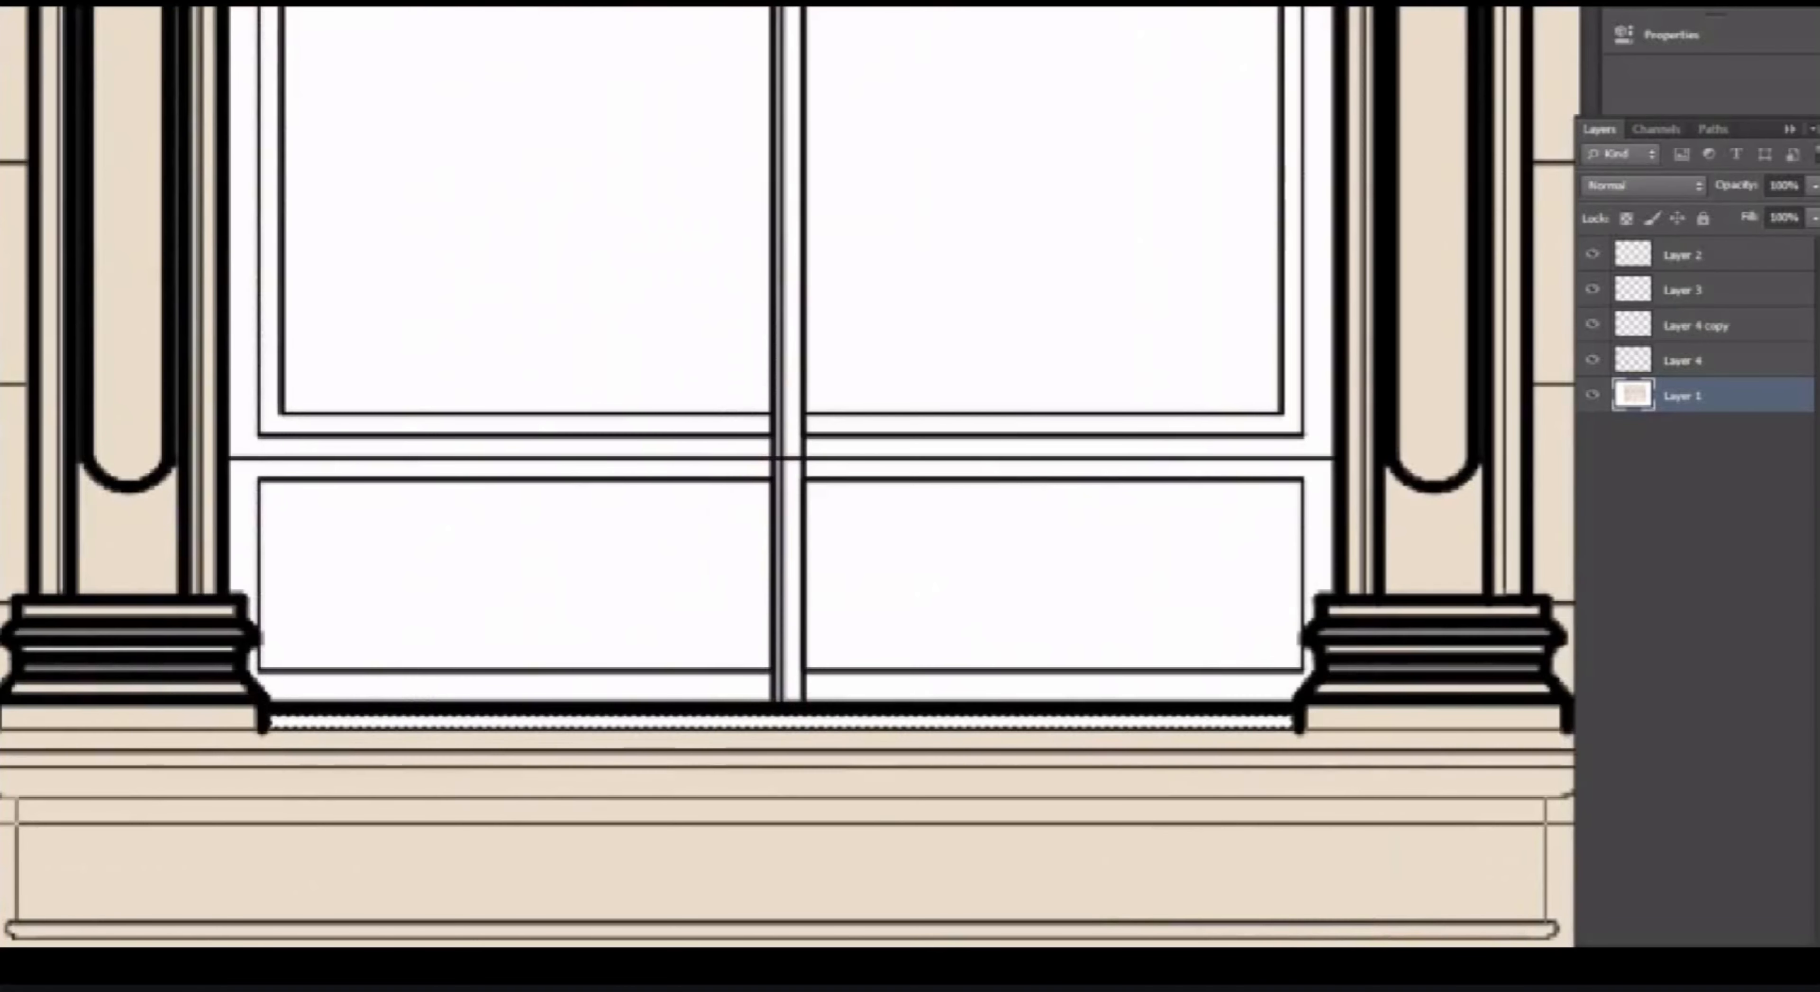
pyautogui.hotkey('alt', 'BackSpace')
pyautogui.scroll(-6, 784, 699)
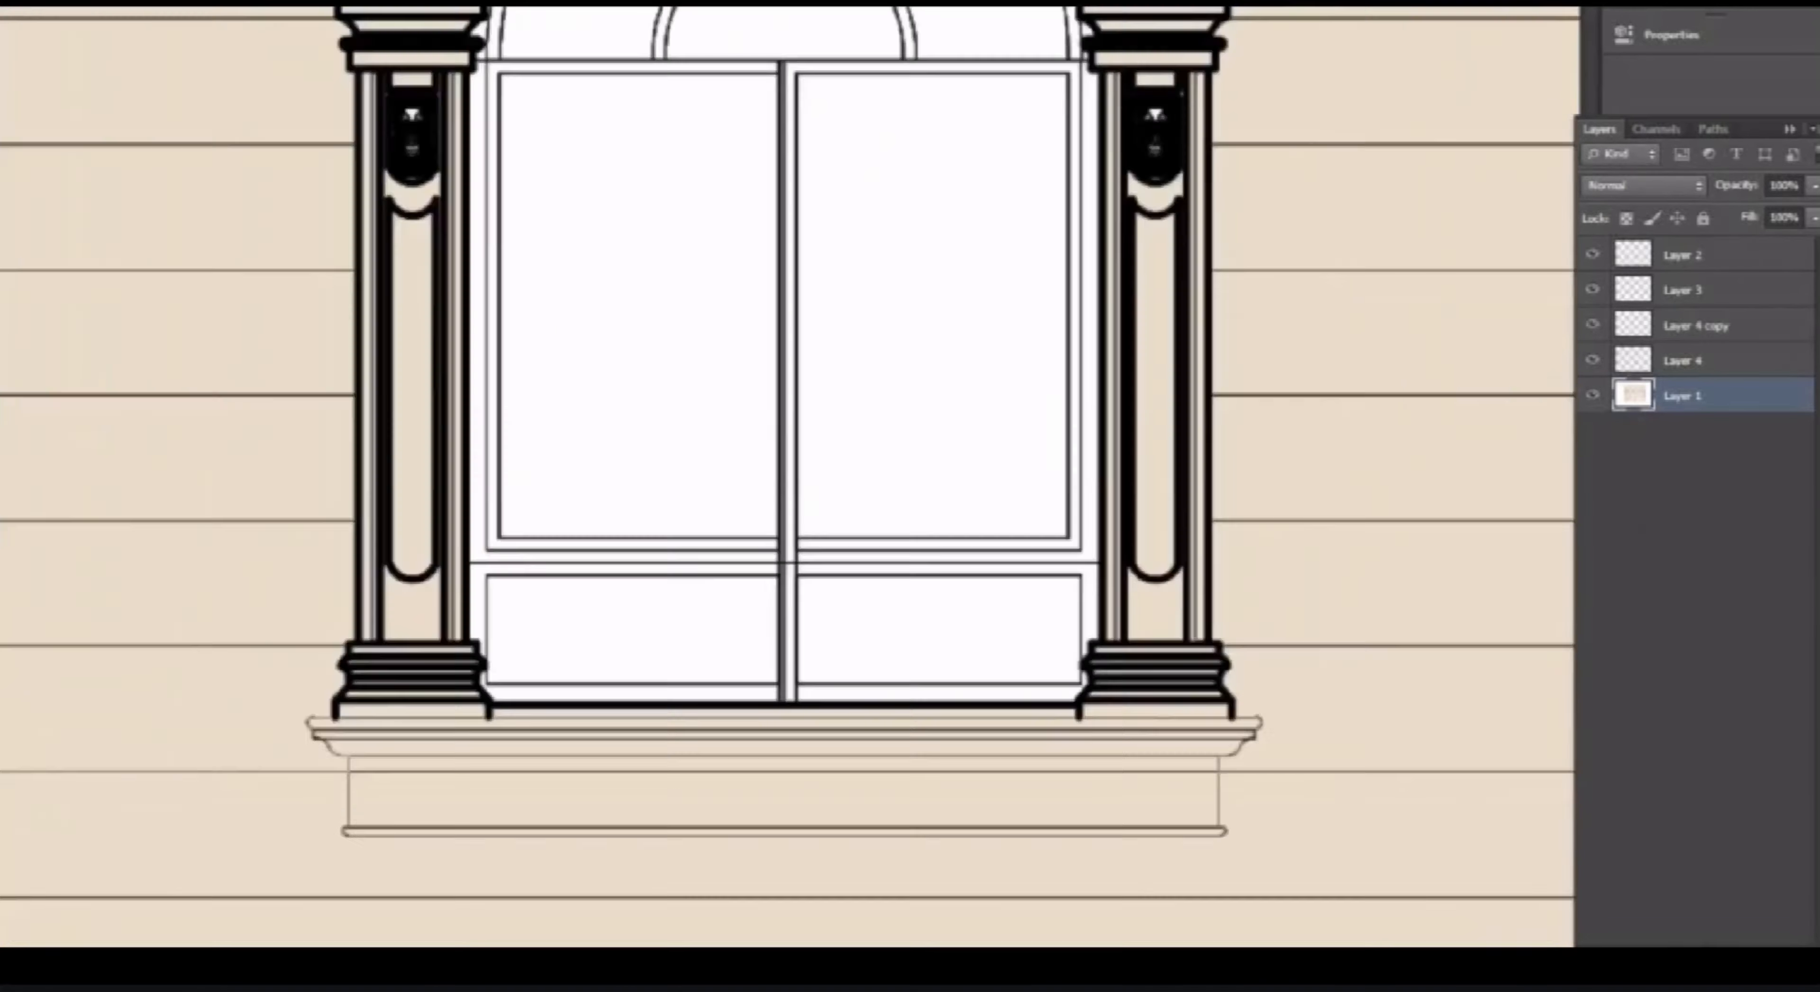
# Paint the frame of the narrow window left of the arched window beige.
pyautogui.scroll(4, 386, 683)
pyautogui.moveTo(609, 707); pyautogui.dragTo(642, 396)
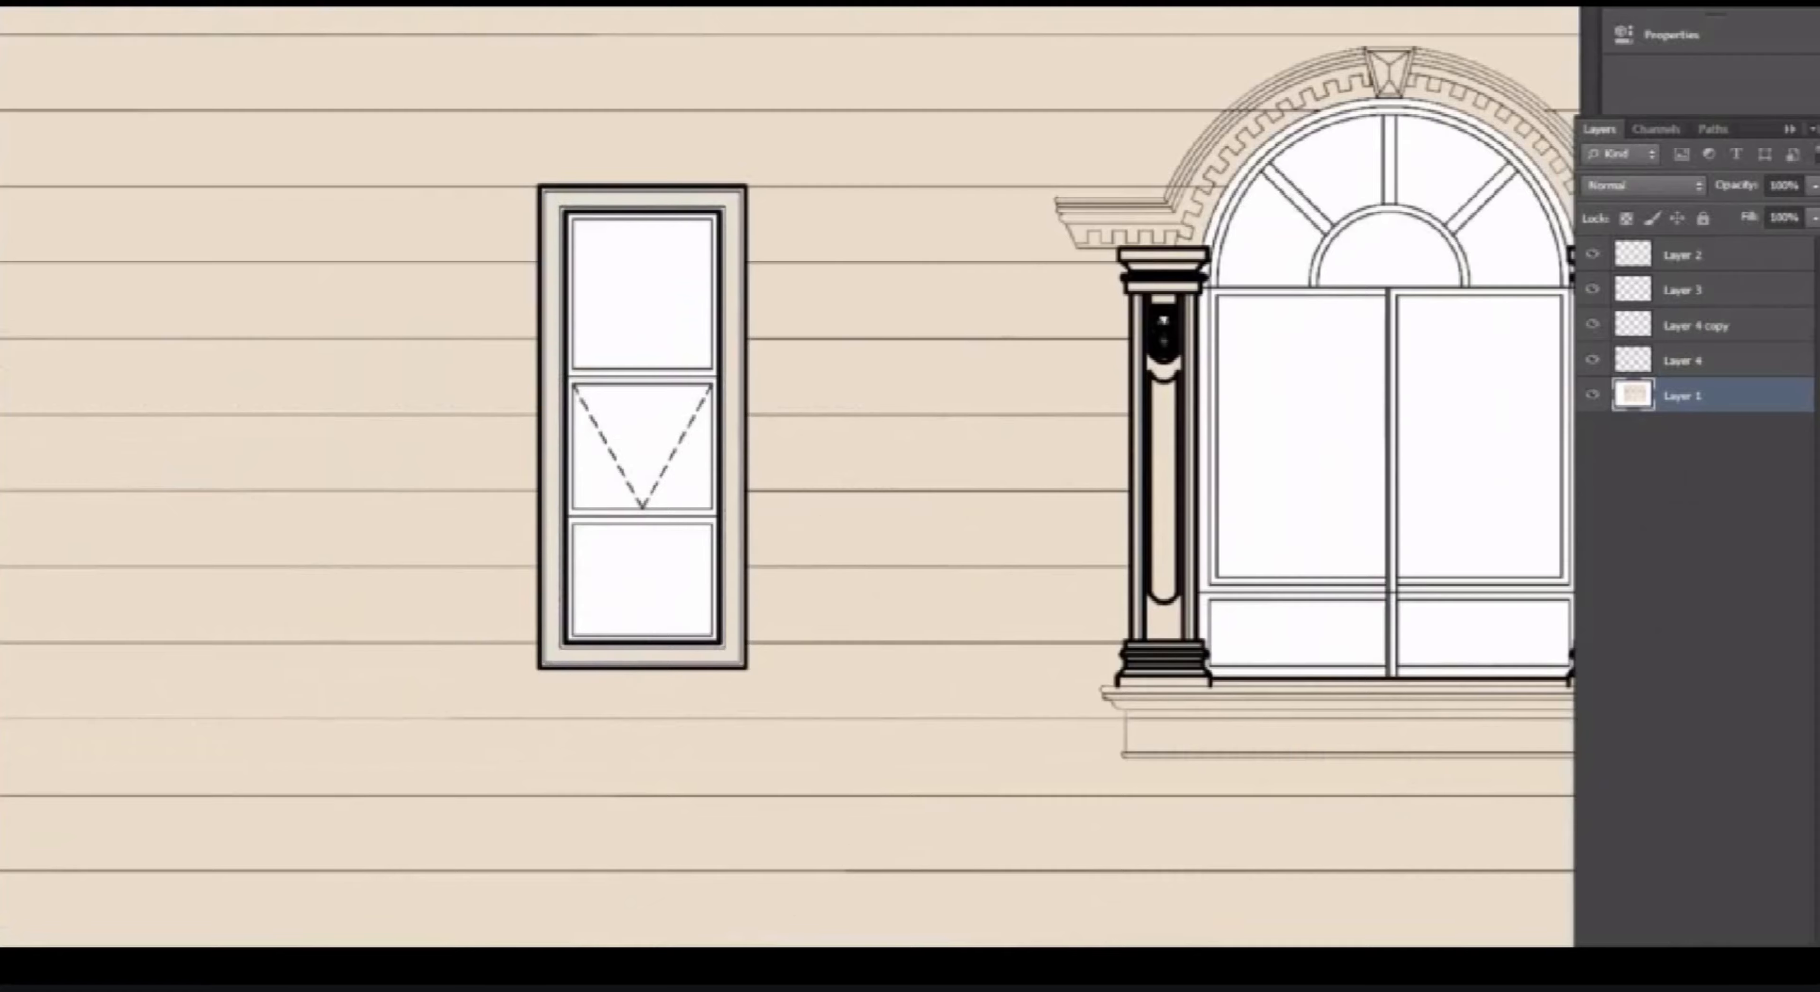
# Paint the frames of the two lower narrow windows and the two side-wall windows beige, and clear the selection.
pyautogui.scroll(-3, 784, 494)
pyautogui.click(247, 3)
pyautogui.scroll(-2, 845, 494)
pyautogui.scroll(-5, 873, 592)
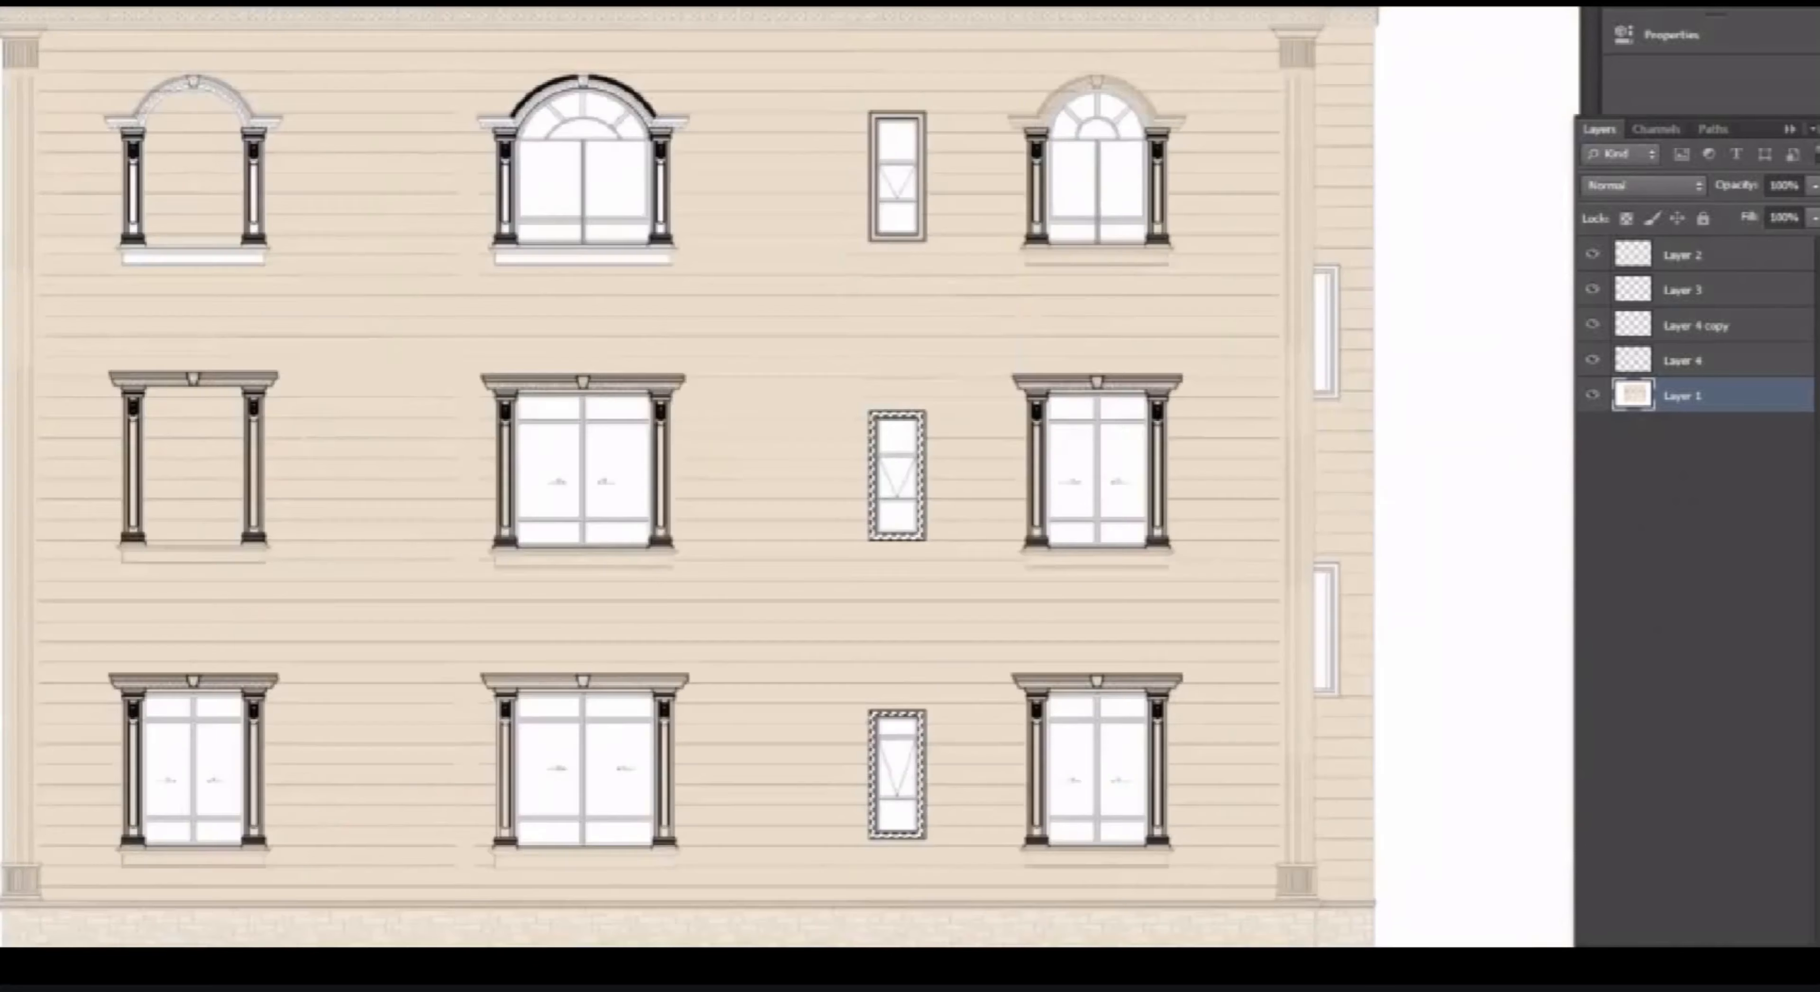
pyautogui.scroll(4, 1187, 551)
pyautogui.scroll(-4, 1137, 678)
pyautogui.scroll(5, 1153, 413)
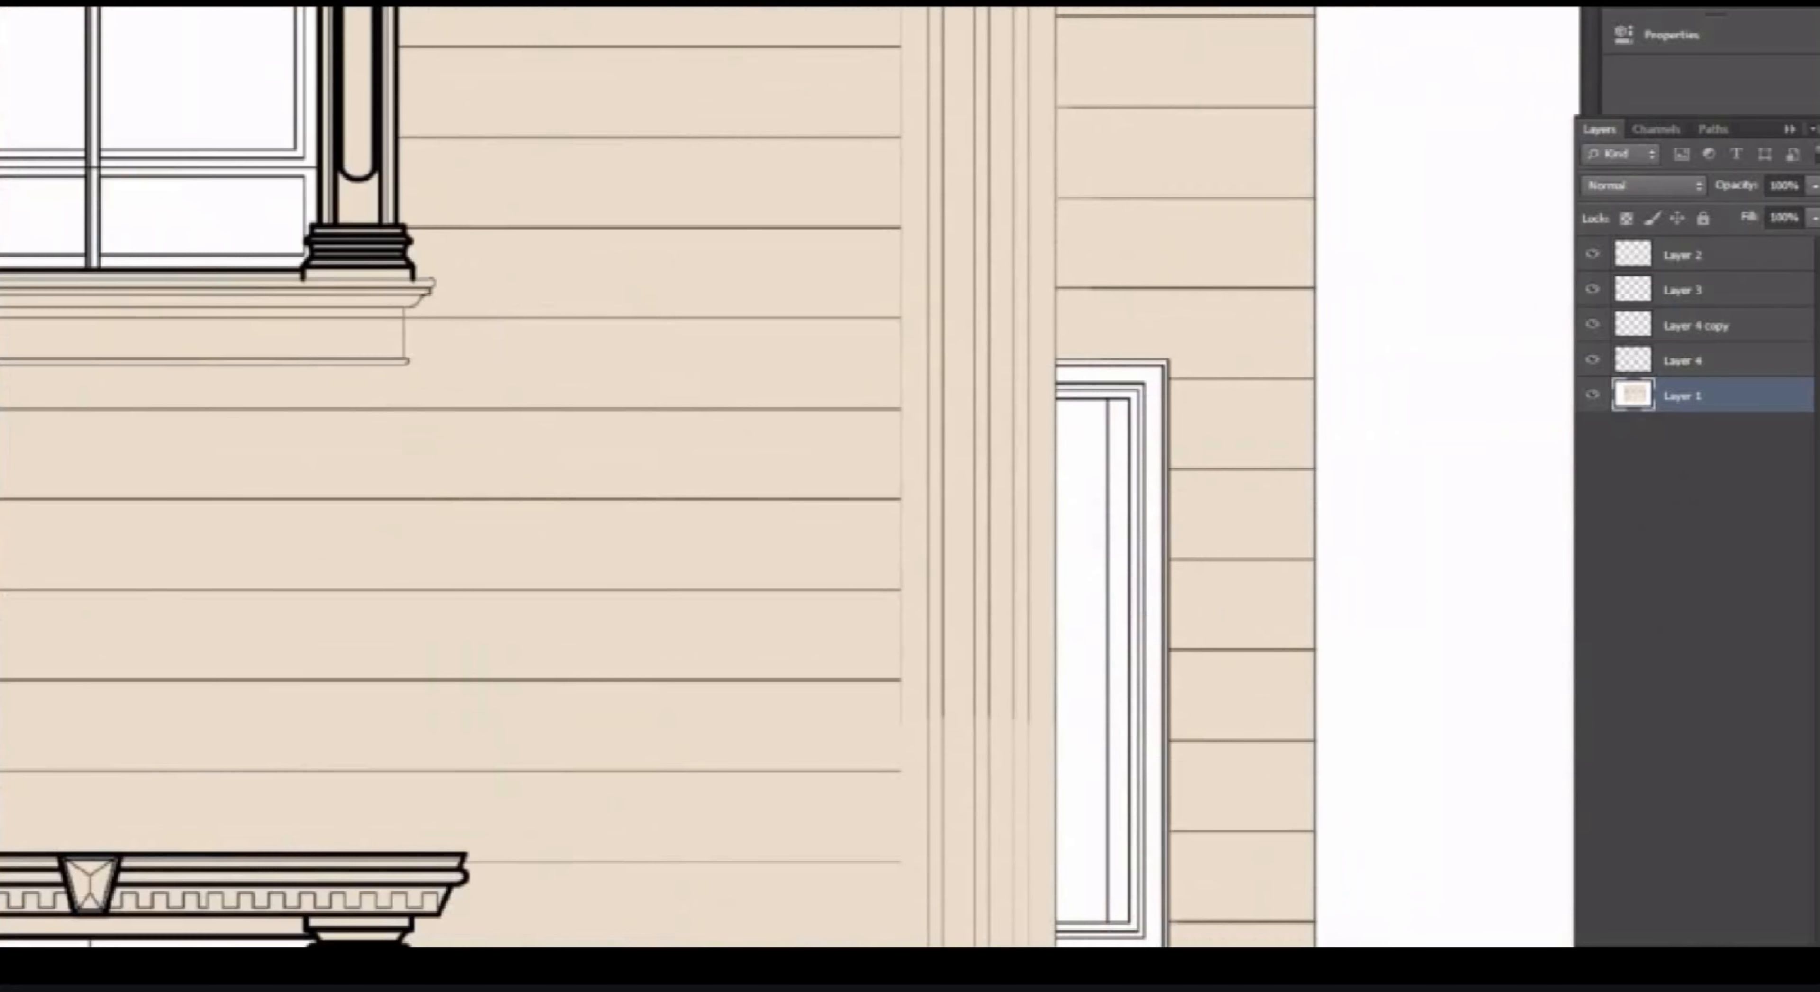
pyautogui.scroll(-3, 657, 477)
pyautogui.scroll(-1, 1035, 375)
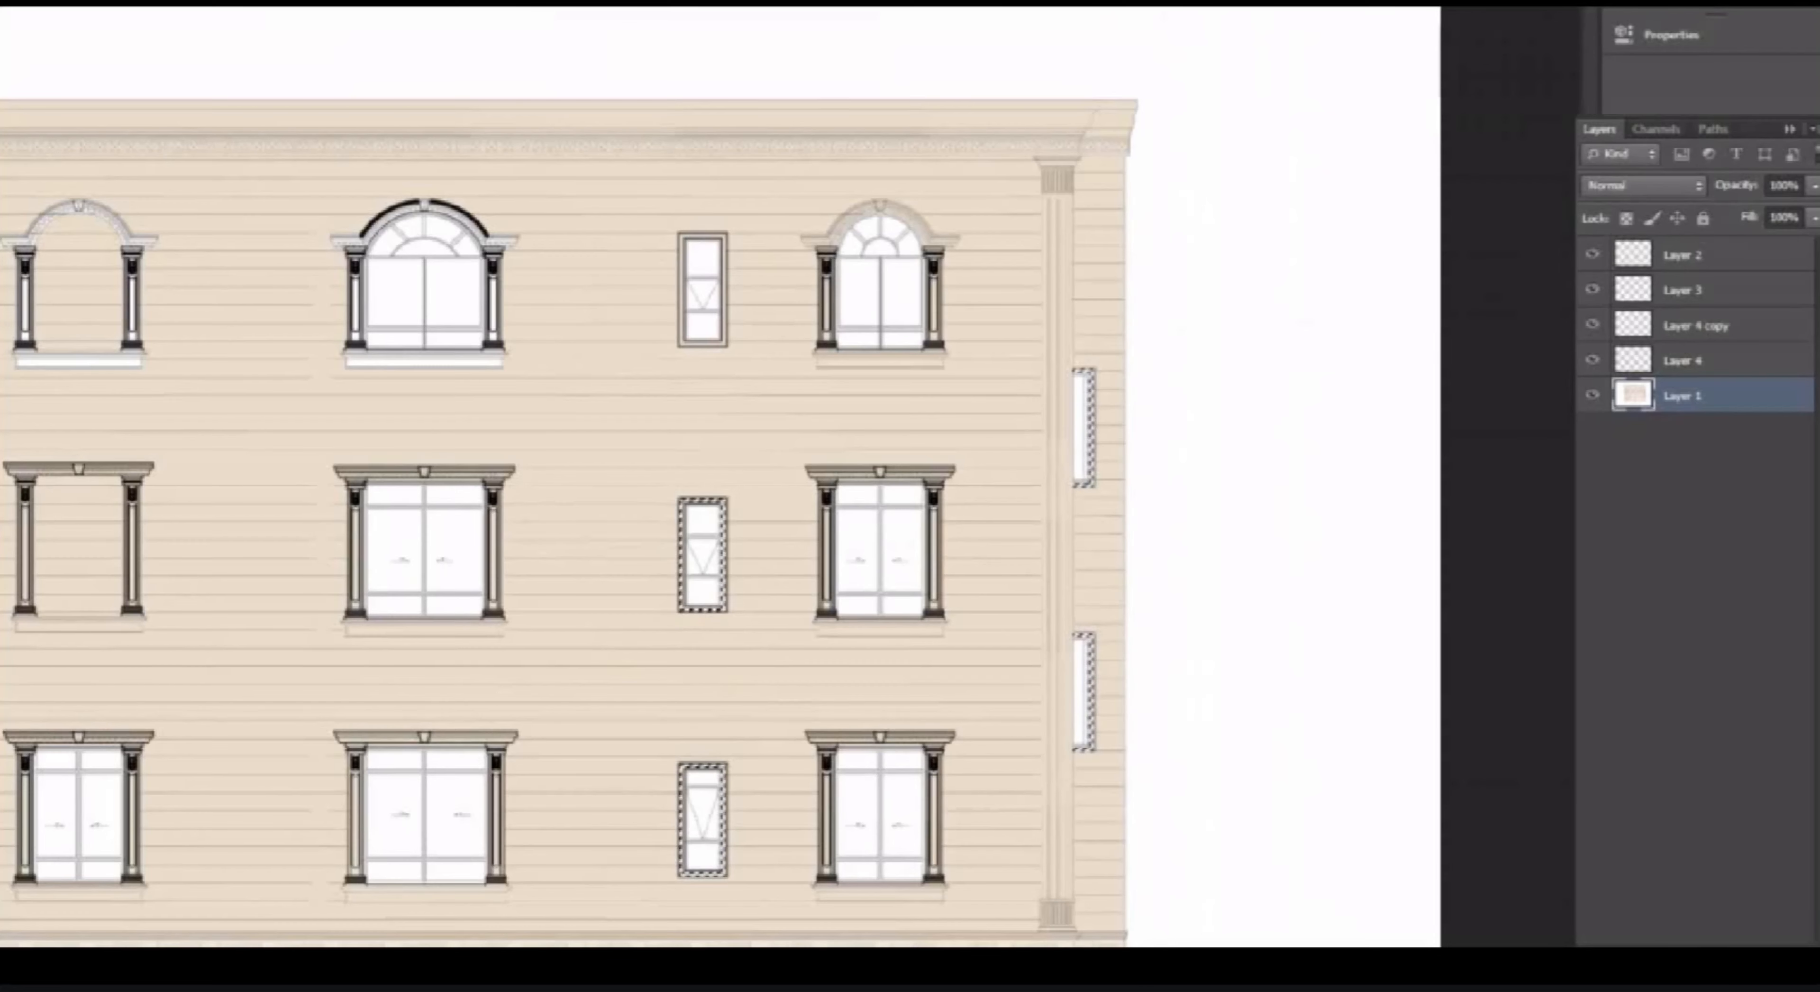
pyautogui.hotkey('ctrl', 'd')
# Select the sill panel and its moulding strips beneath the left arched opening.
pyautogui.scroll(8, 365, 357)
pyautogui.click(778, 459)
pyautogui.click(777, 532)
pyautogui.click(777, 380)
pyautogui.click(777, 345)
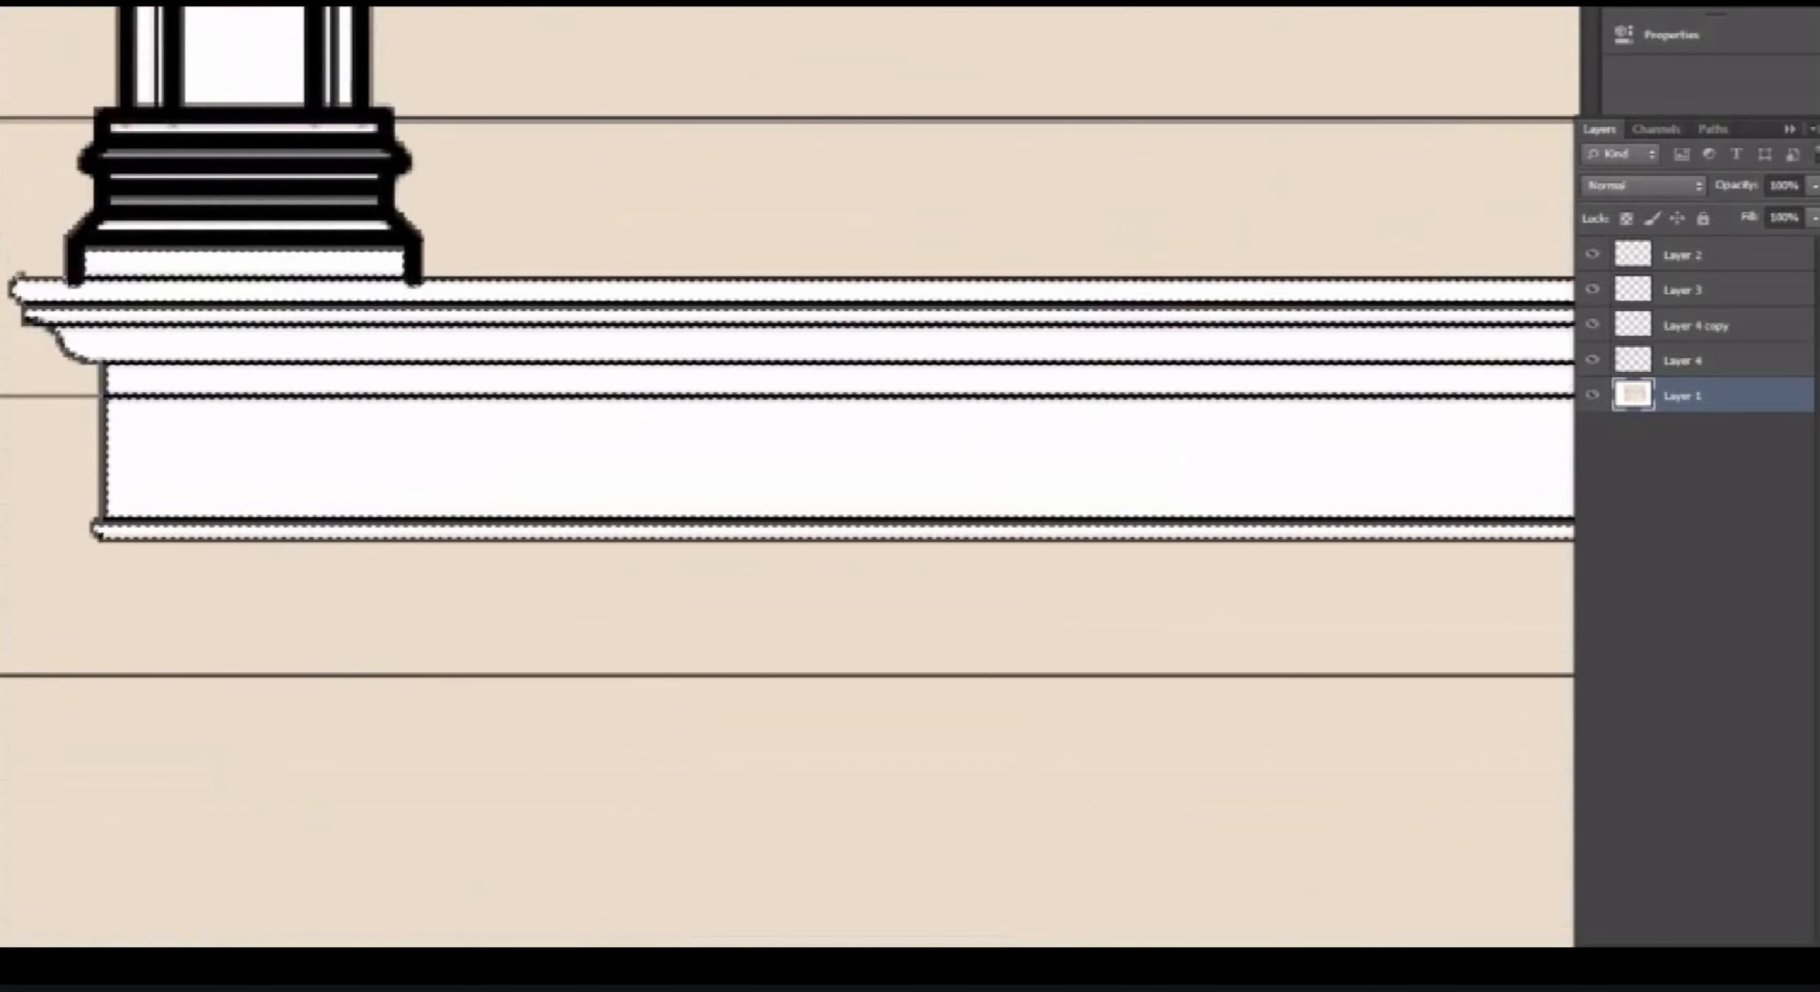
pyautogui.click(777, 316)
pyautogui.click(778, 290)
# Add the left pilaster of the left arched opening to the sill selection, paint the selected parts beige and deselect.
pyautogui.click(244, 262)
pyautogui.click(146, 57)
pyautogui.click(244, 56)
pyautogui.scroll(-4, 448, 562)
pyautogui.scroll(5, 424, 495)
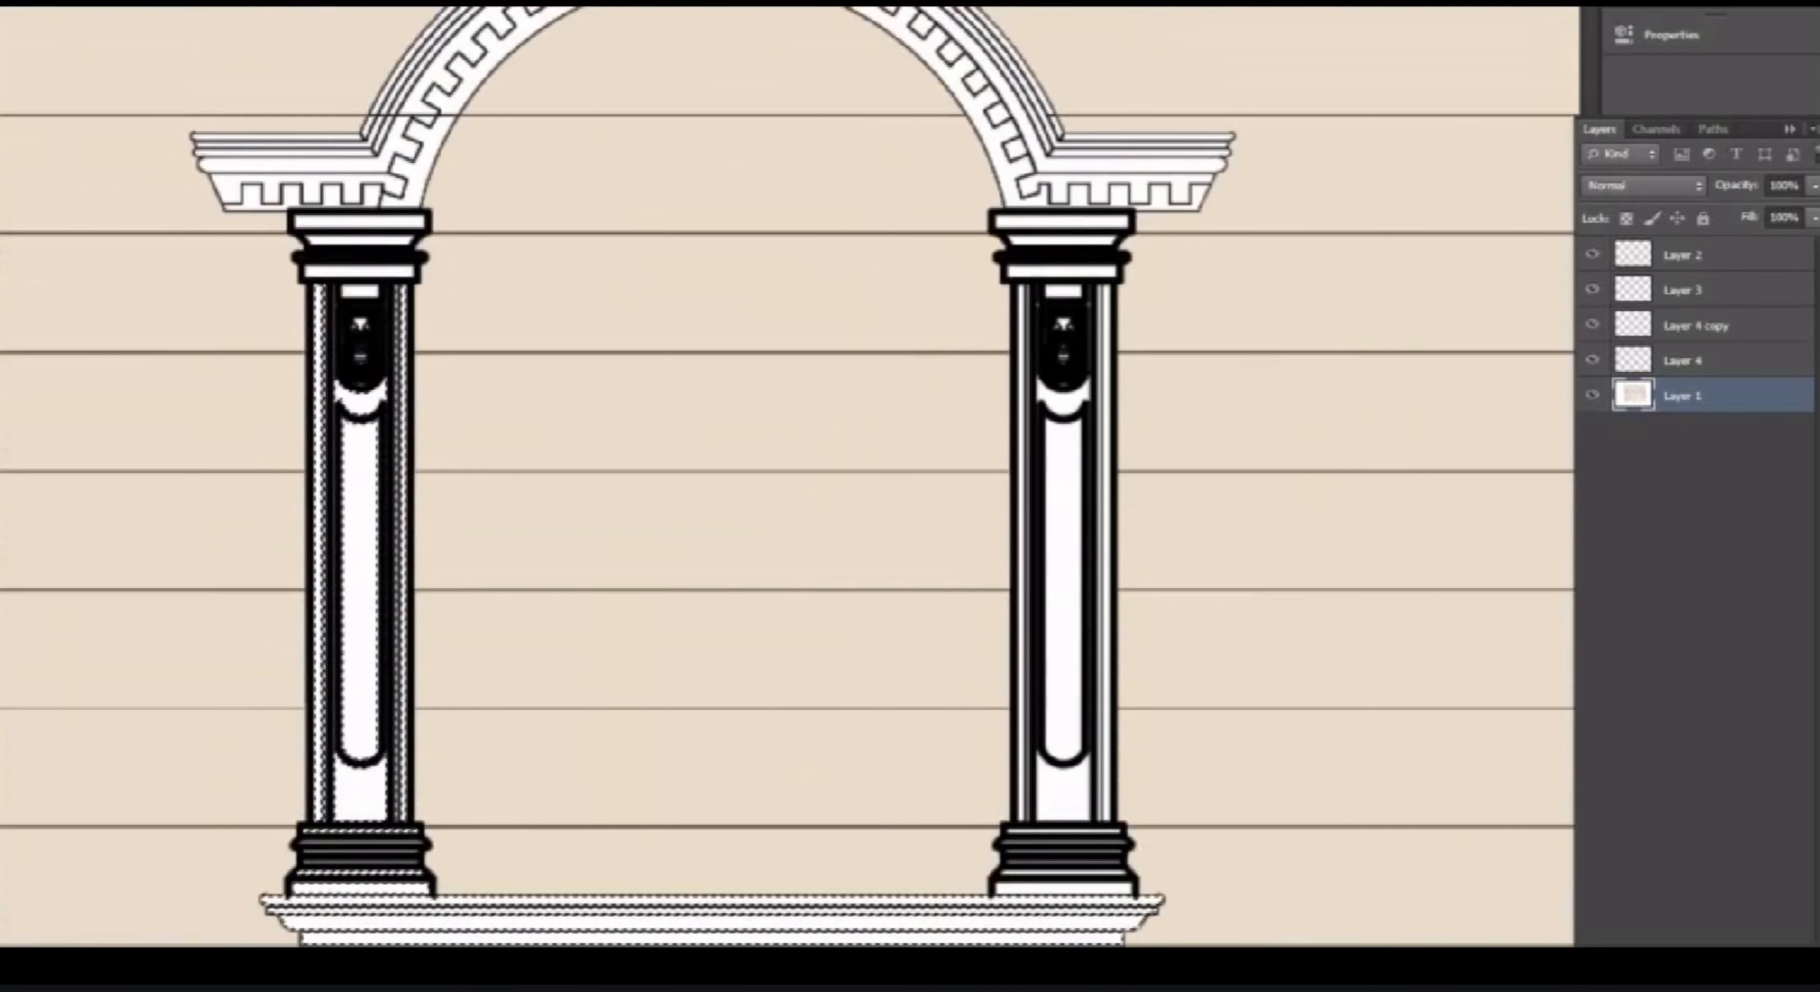
pyautogui.scroll(6, 265, 152)
pyautogui.scroll(-6, 495, 343)
pyautogui.press('b')
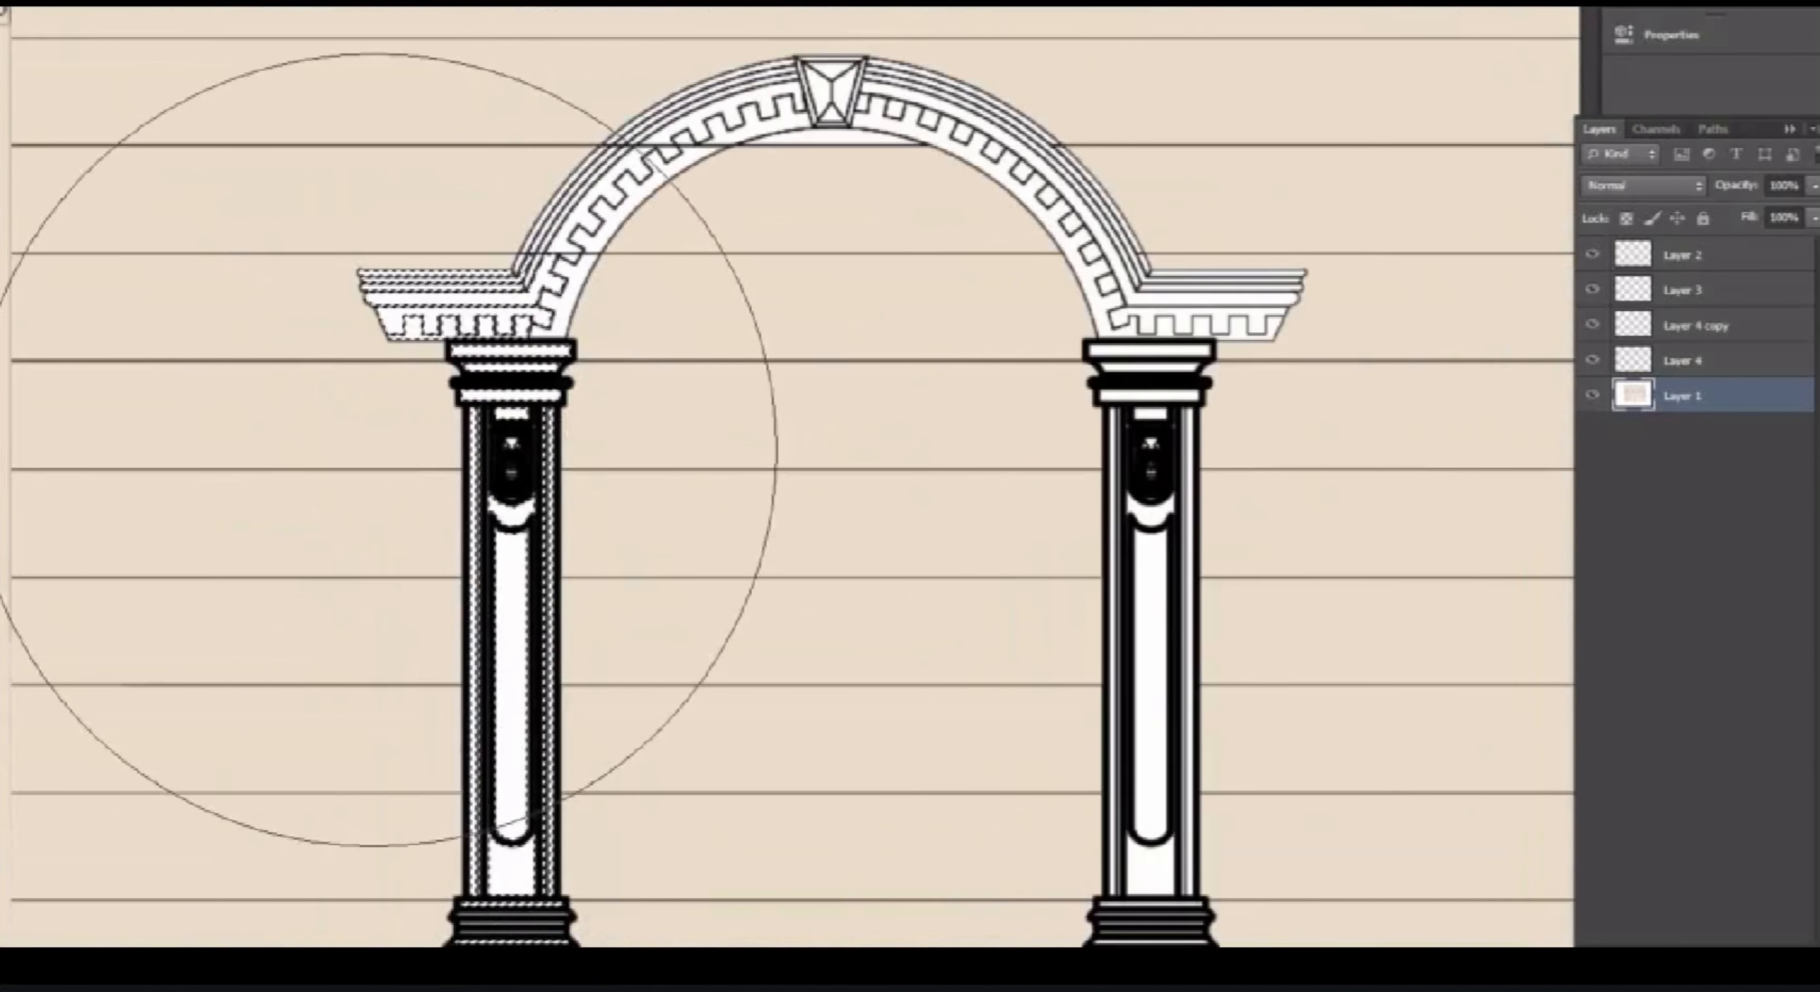
pyautogui.moveTo(374, 446); pyautogui.dragTo(268, 455)
pyautogui.hotkey('ctrl', 'd')
# Select the moulding bands and inner dentil band at the lower left of the arch over the left opening.
pyautogui.scroll(5, 547, 251)
pyautogui.hotkey('alt', 'w')
pyautogui.click(445, 307)
pyautogui.click(482, 332)
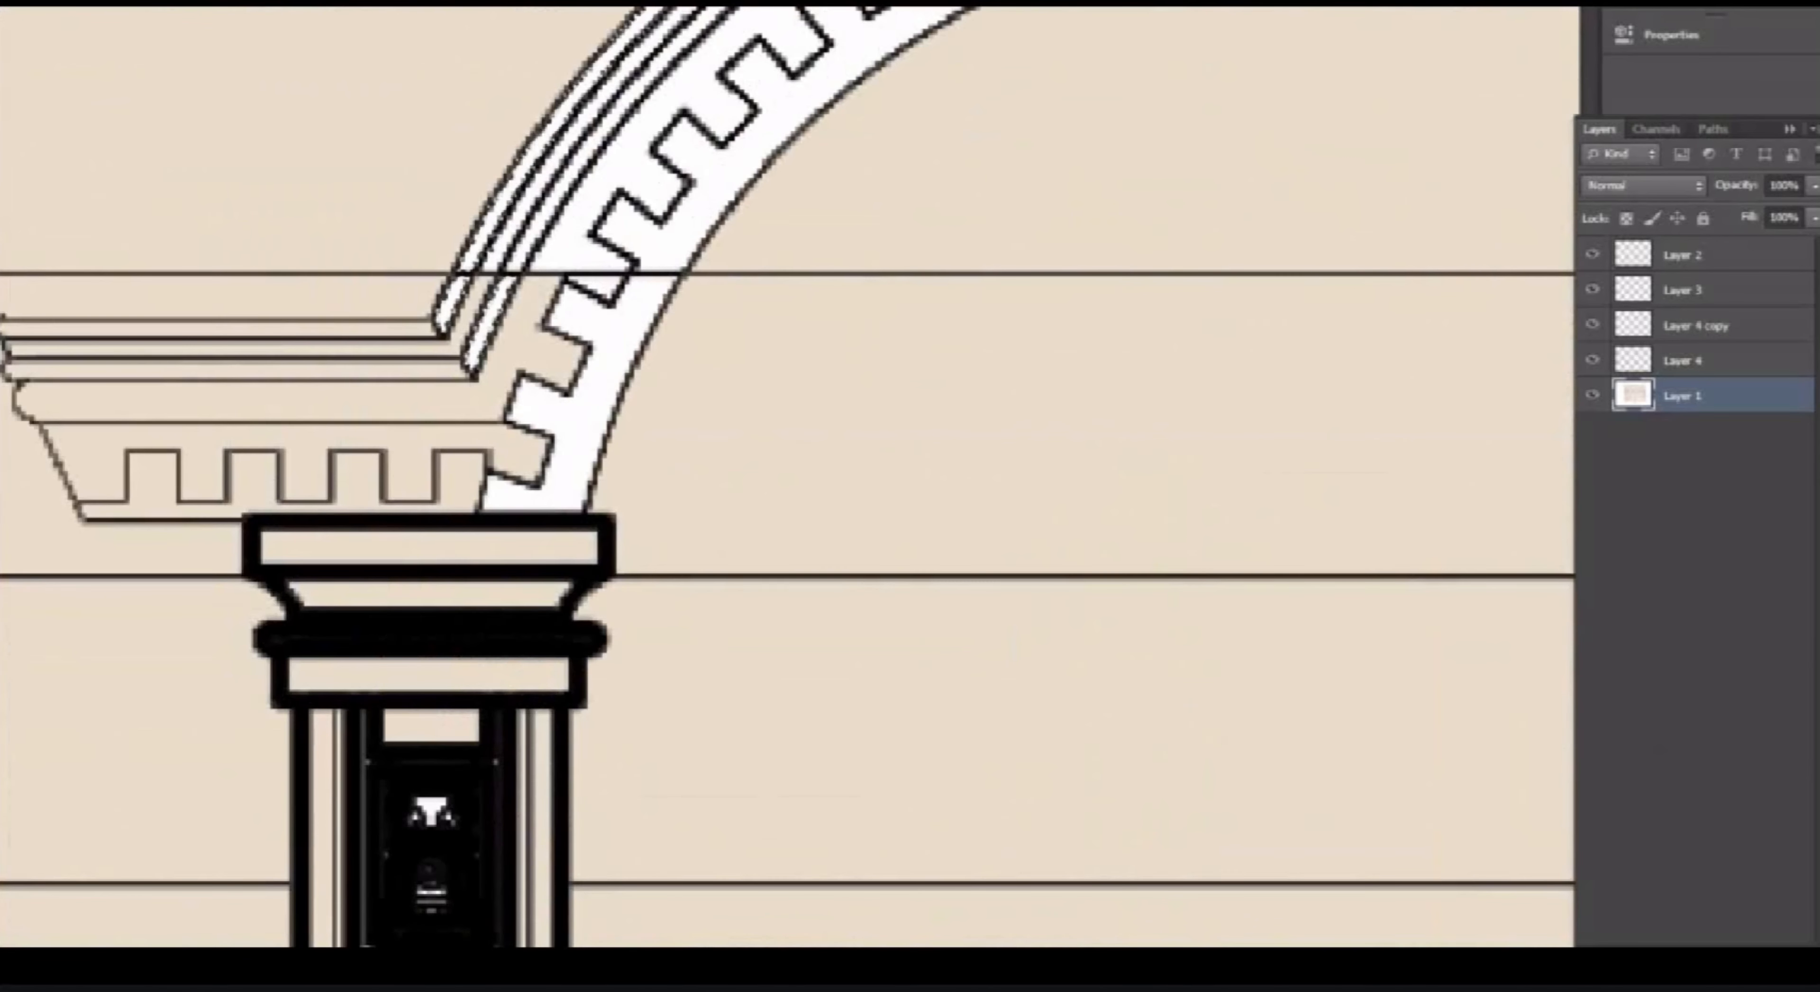
pyautogui.click(488, 230)
pyautogui.click(514, 222)
pyautogui.click(537, 226)
pyautogui.click(608, 336)
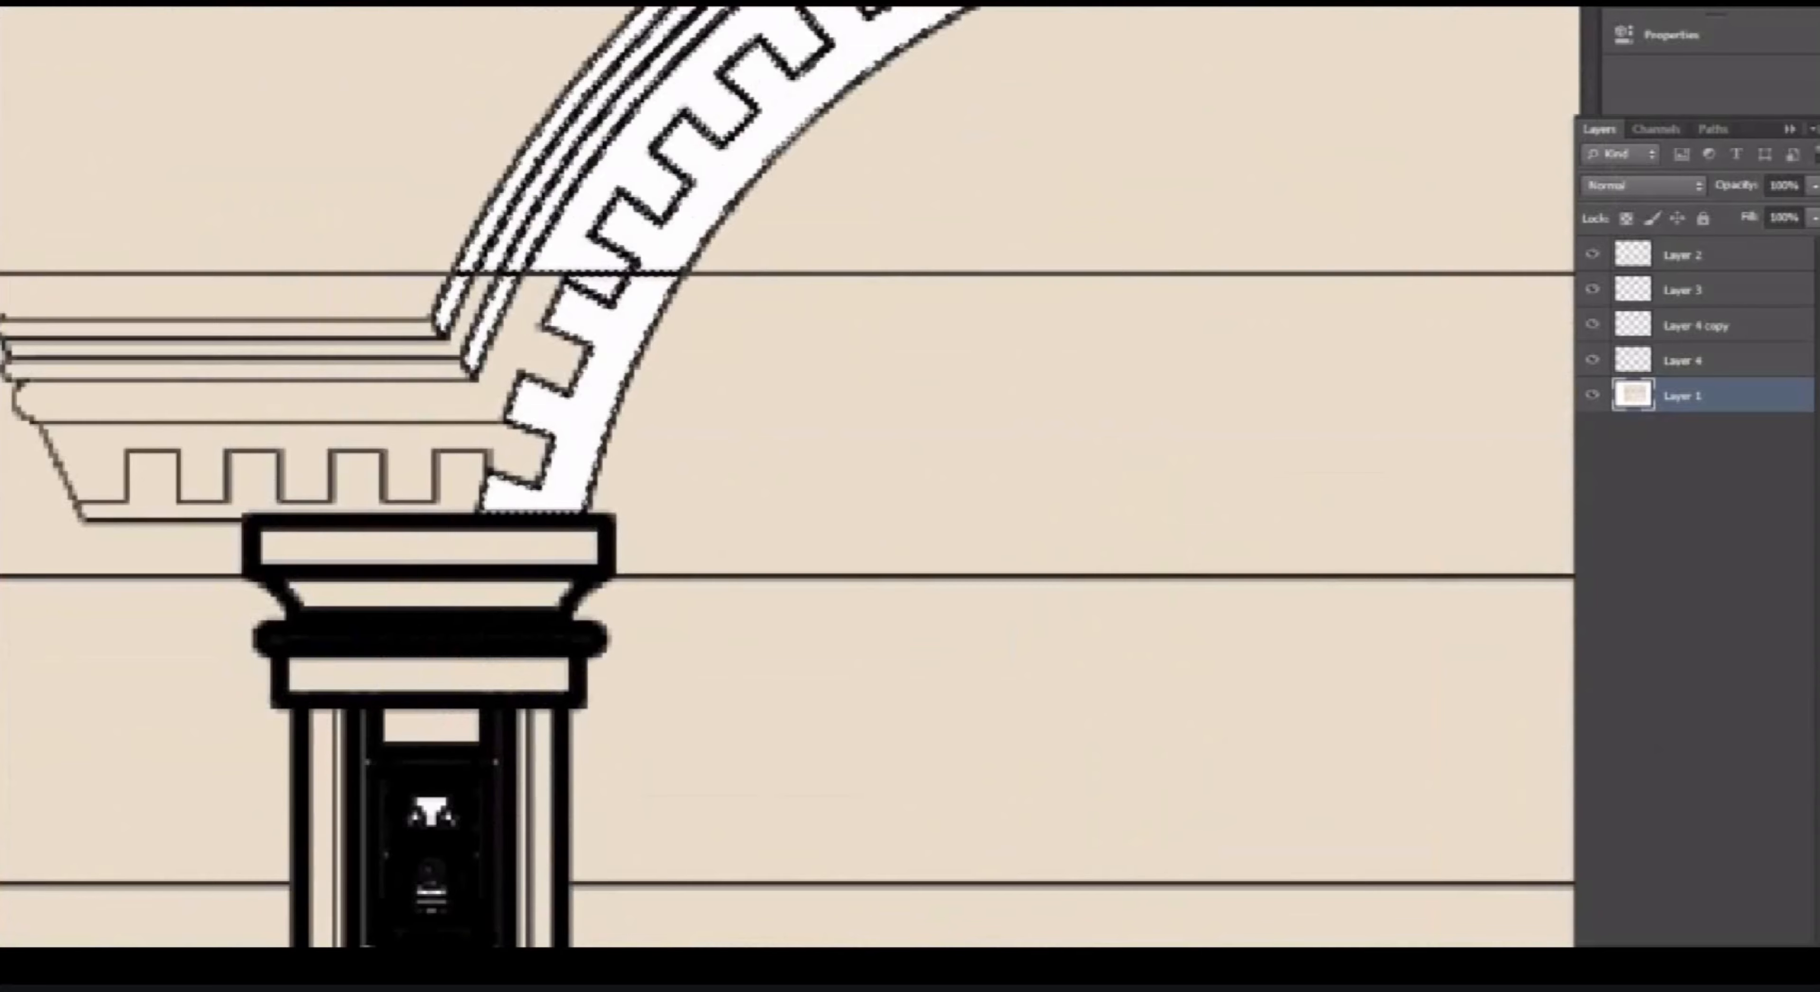
# Add the facets and edges of the arch's keystone to the selection.
pyautogui.scroll(-5, 509, 396)
pyautogui.scroll(4, 749, 190)
pyautogui.click(683, 291)
pyautogui.click(653, 336)
pyautogui.click(710, 335)
pyautogui.click(683, 397)
pyautogui.click(685, 448)
pyautogui.click(622, 339)
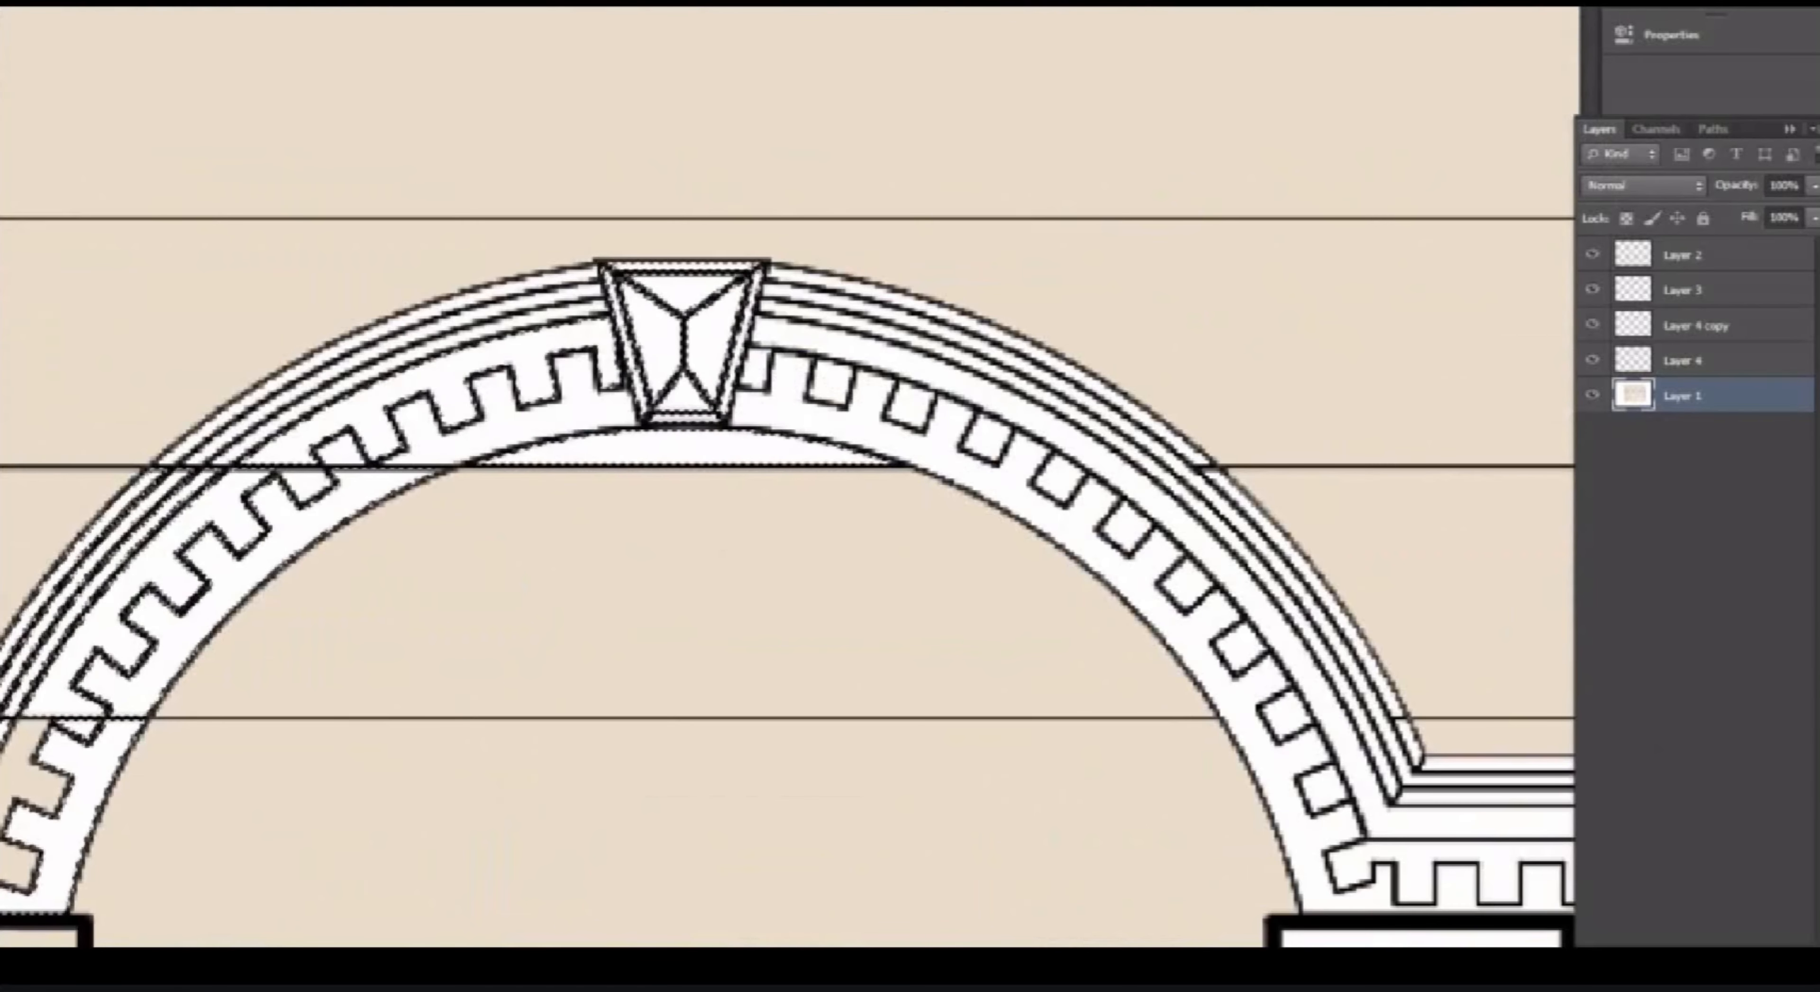
# Add the keystone's top edge and the moulding bands on both sides of it to the selection.
pyautogui.click(682, 267)
pyautogui.click(566, 336)
pyautogui.click(552, 300)
pyautogui.click(579, 409)
pyautogui.click(798, 402)
pyautogui.click(799, 335)
pyautogui.click(806, 304)
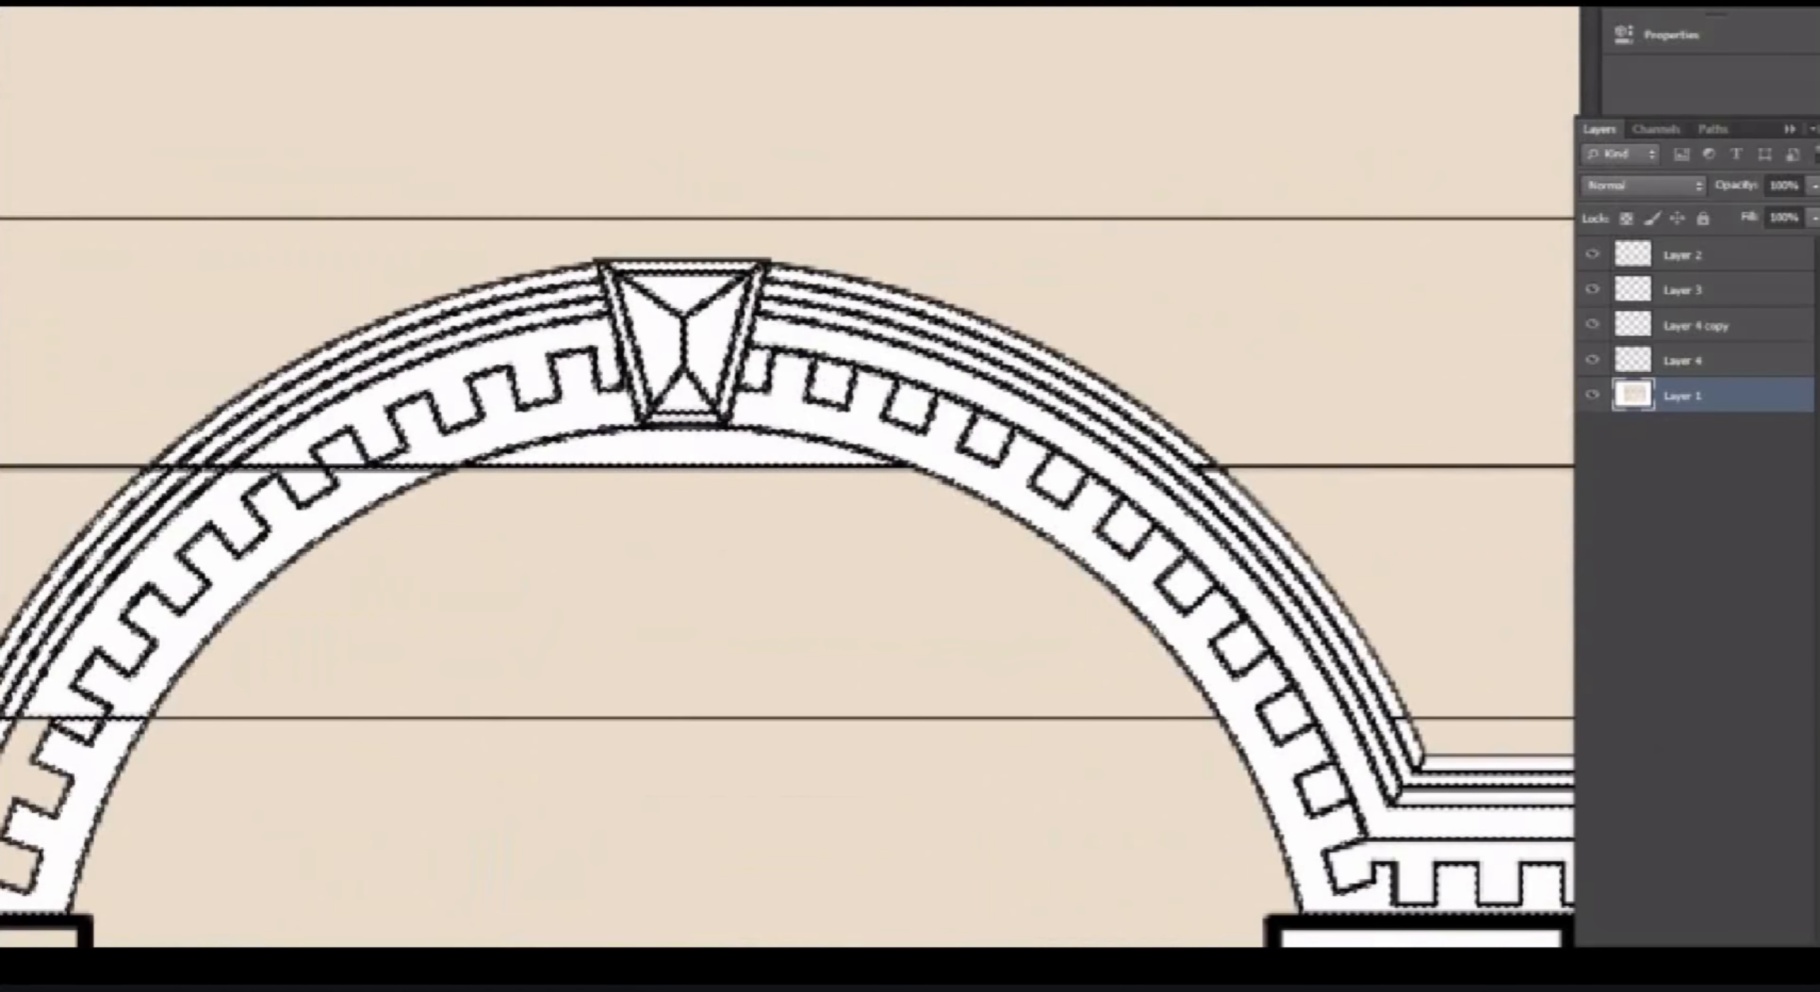
# Paint the selected arch, keystone and remaining surround of the left opening beige, and clear the selection.
pyautogui.scroll(-5, 788, 565)
pyautogui.scroll(6, 798, 749)
pyautogui.scroll(-7, 799, 749)
pyautogui.press('b')
pyautogui.moveTo(657, 452); pyautogui.dragTo(743, 764)
pyautogui.hotkey('ctrl', 'd')
pyautogui.moveTo(611, 685); pyautogui.dragTo(148, 714)
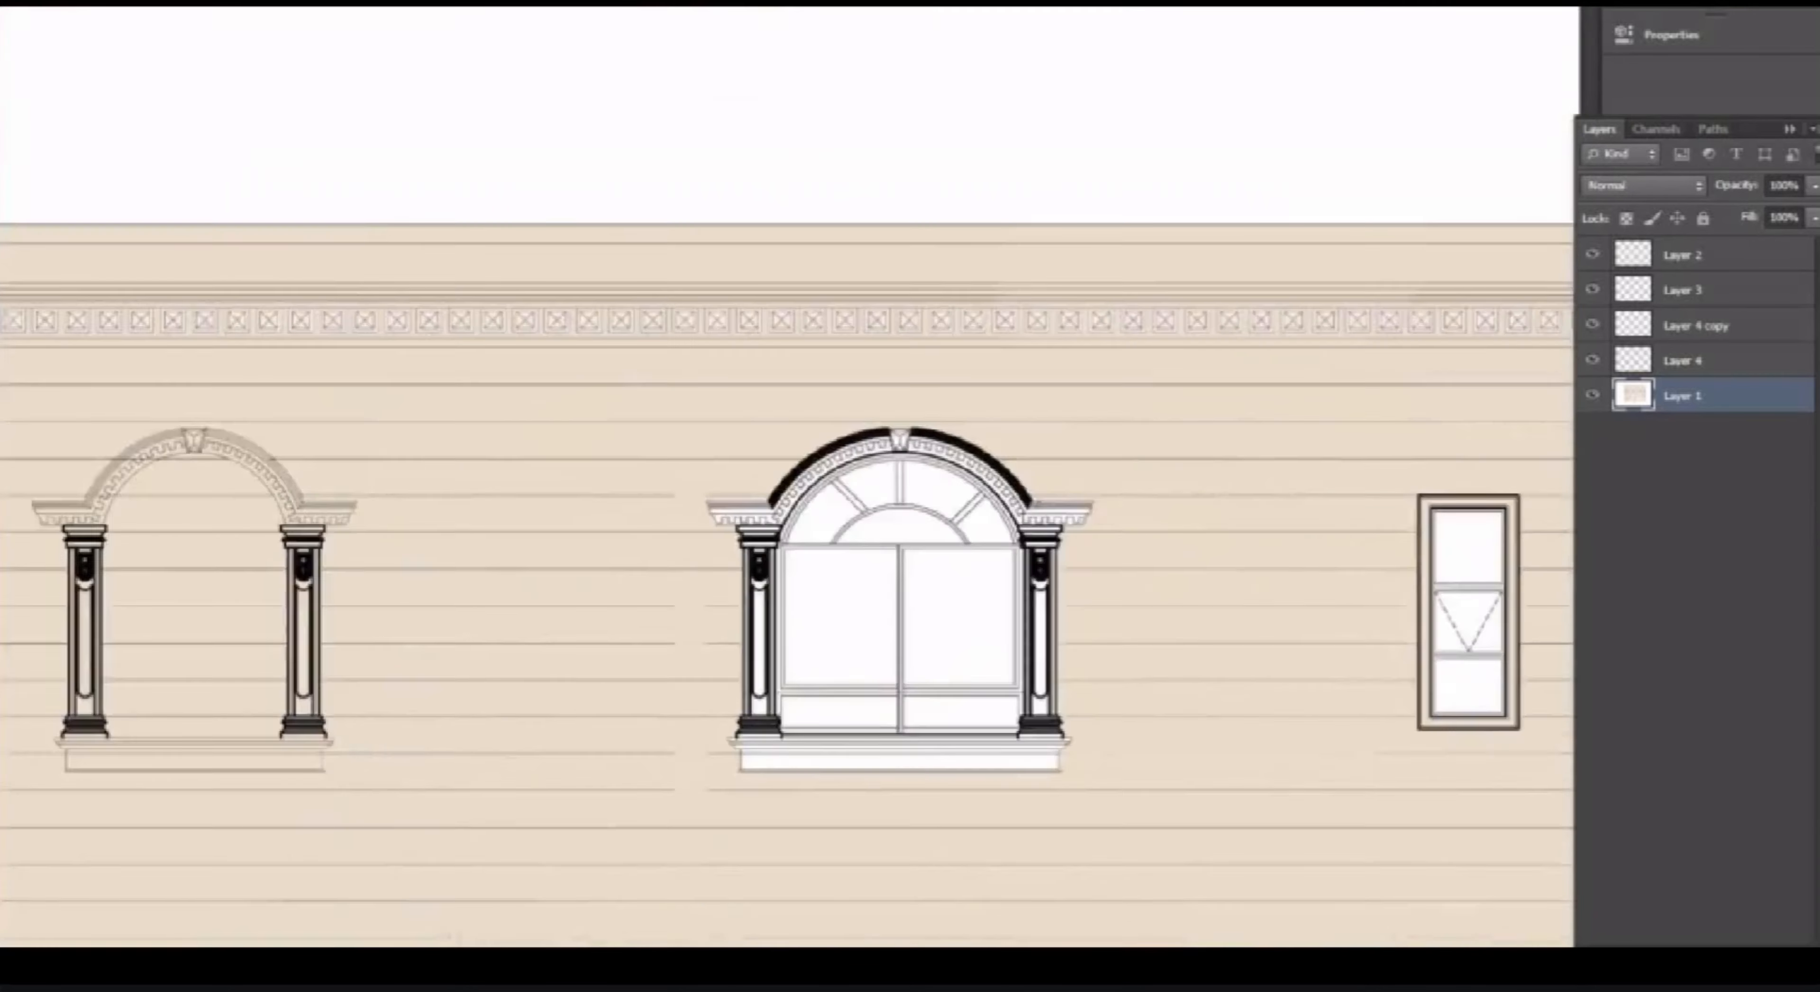
# Select the sill panel, its mouldings and the left pilaster's base on the middle arched window.
pyautogui.scroll(10, 813, 768)
pyautogui.click(424, 713)
pyautogui.keyDown('shift'); pyautogui.click(424, 632); pyautogui.keyUp('shift')
pyautogui.keyDown('shift'); pyautogui.click(424, 595); pyautogui.keyUp('shift')
pyautogui.keyDown('shift'); pyautogui.click(424, 539); pyautogui.keyUp('shift')
pyautogui.keyDown('shift'); pyautogui.click(381, 510); pyautogui.keyUp('shift')
pyautogui.scroll(1, 388, 495)
pyautogui.keyDown('shift'); pyautogui.click(389, 539); pyautogui.keyUp('shift')
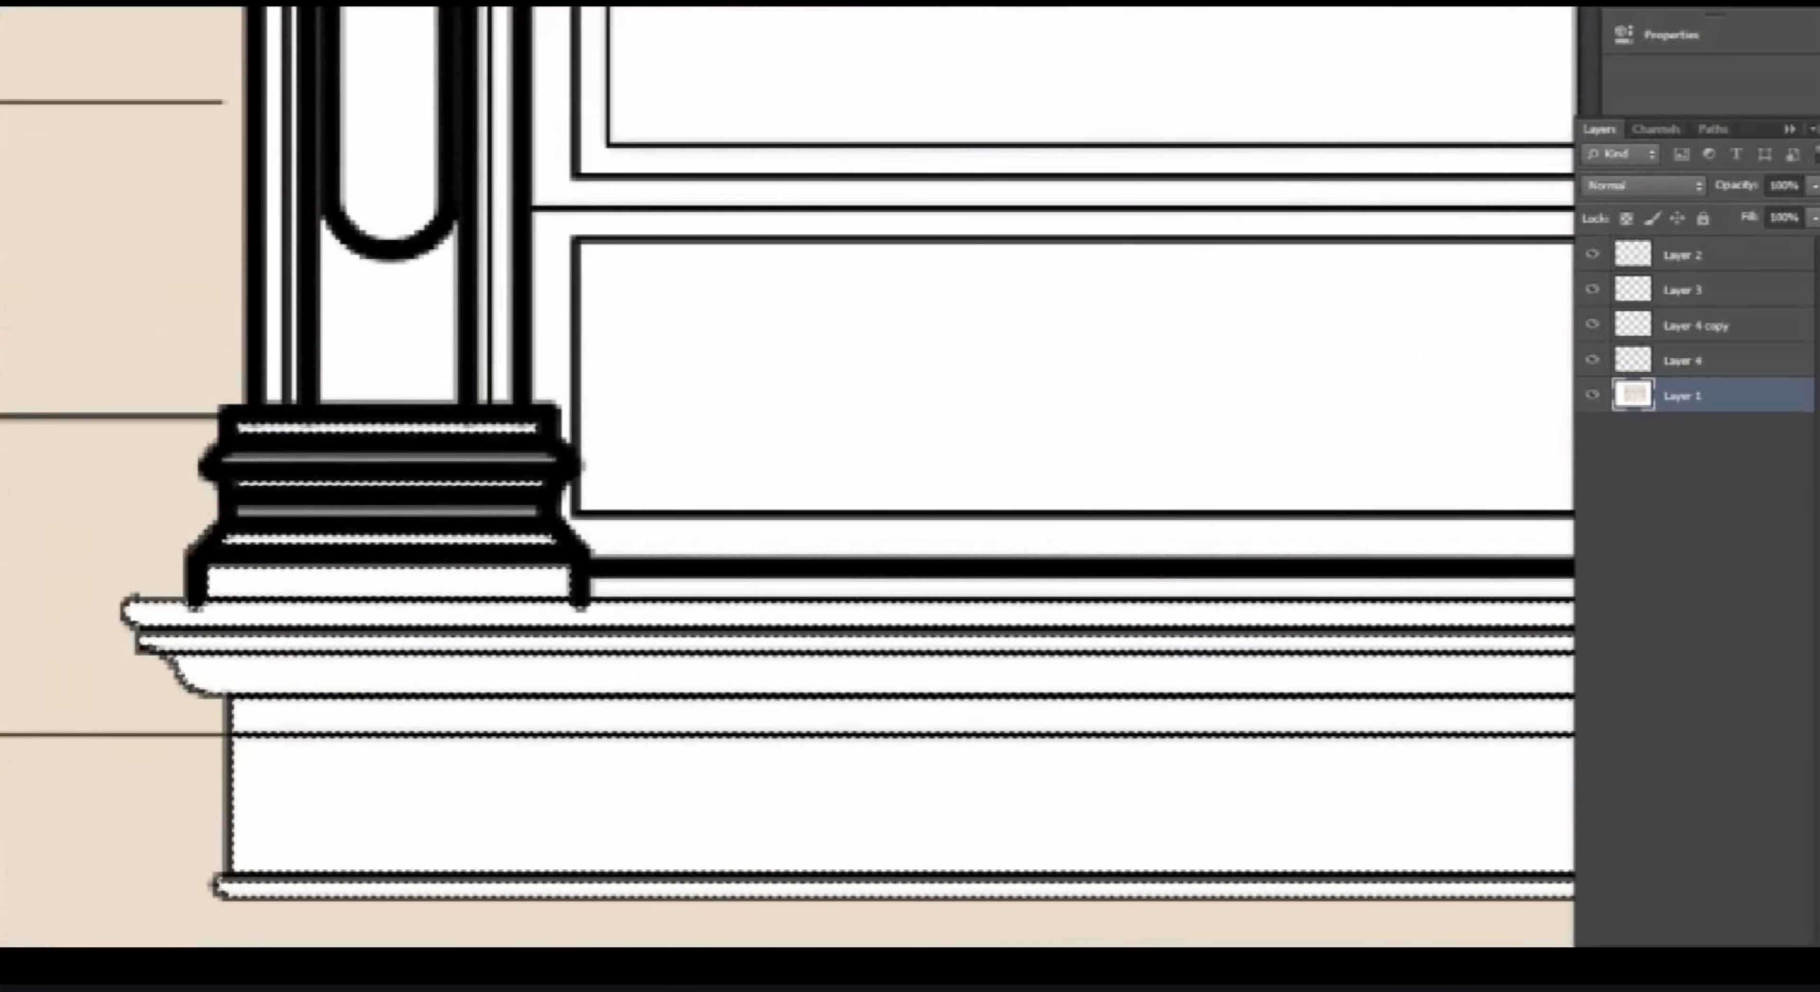
# Add the left pilaster's shaft and side strips and more sill mouldings of the middle arched window to the selection.
pyautogui.keyDown('shift'); pyautogui.click(274, 318); pyautogui.keyUp('shift')
pyautogui.keyDown('shift'); pyautogui.click(294, 318); pyautogui.keyUp('shift')
pyautogui.keyDown('shift'); pyautogui.click(388, 324); pyautogui.keyUp('shift')
pyautogui.keyDown('shift'); pyautogui.click(501, 318); pyautogui.keyUp('shift')
pyautogui.keyDown('shift'); pyautogui.click(820, 657); pyautogui.keyUp('shift')
pyautogui.keyDown('shift'); pyautogui.click(994, 665); pyautogui.keyUp('shift')
# Paint the selected surround of the middle arched window beige and clear the selection.
pyautogui.scroll(-8, 903, 714)
pyautogui.press('b')
pyautogui.moveTo(862, 744)
pyautogui.mouseDown()
pyautogui.moveTo(416, 548)
pyautogui.moveTo(866, 565)
pyautogui.mouseUp()
pyautogui.hotkey('ctrl', 'd')
# Select the remaining white dentils along the right half of the middle window's arch.
pyautogui.scroll(3, 584, 353)
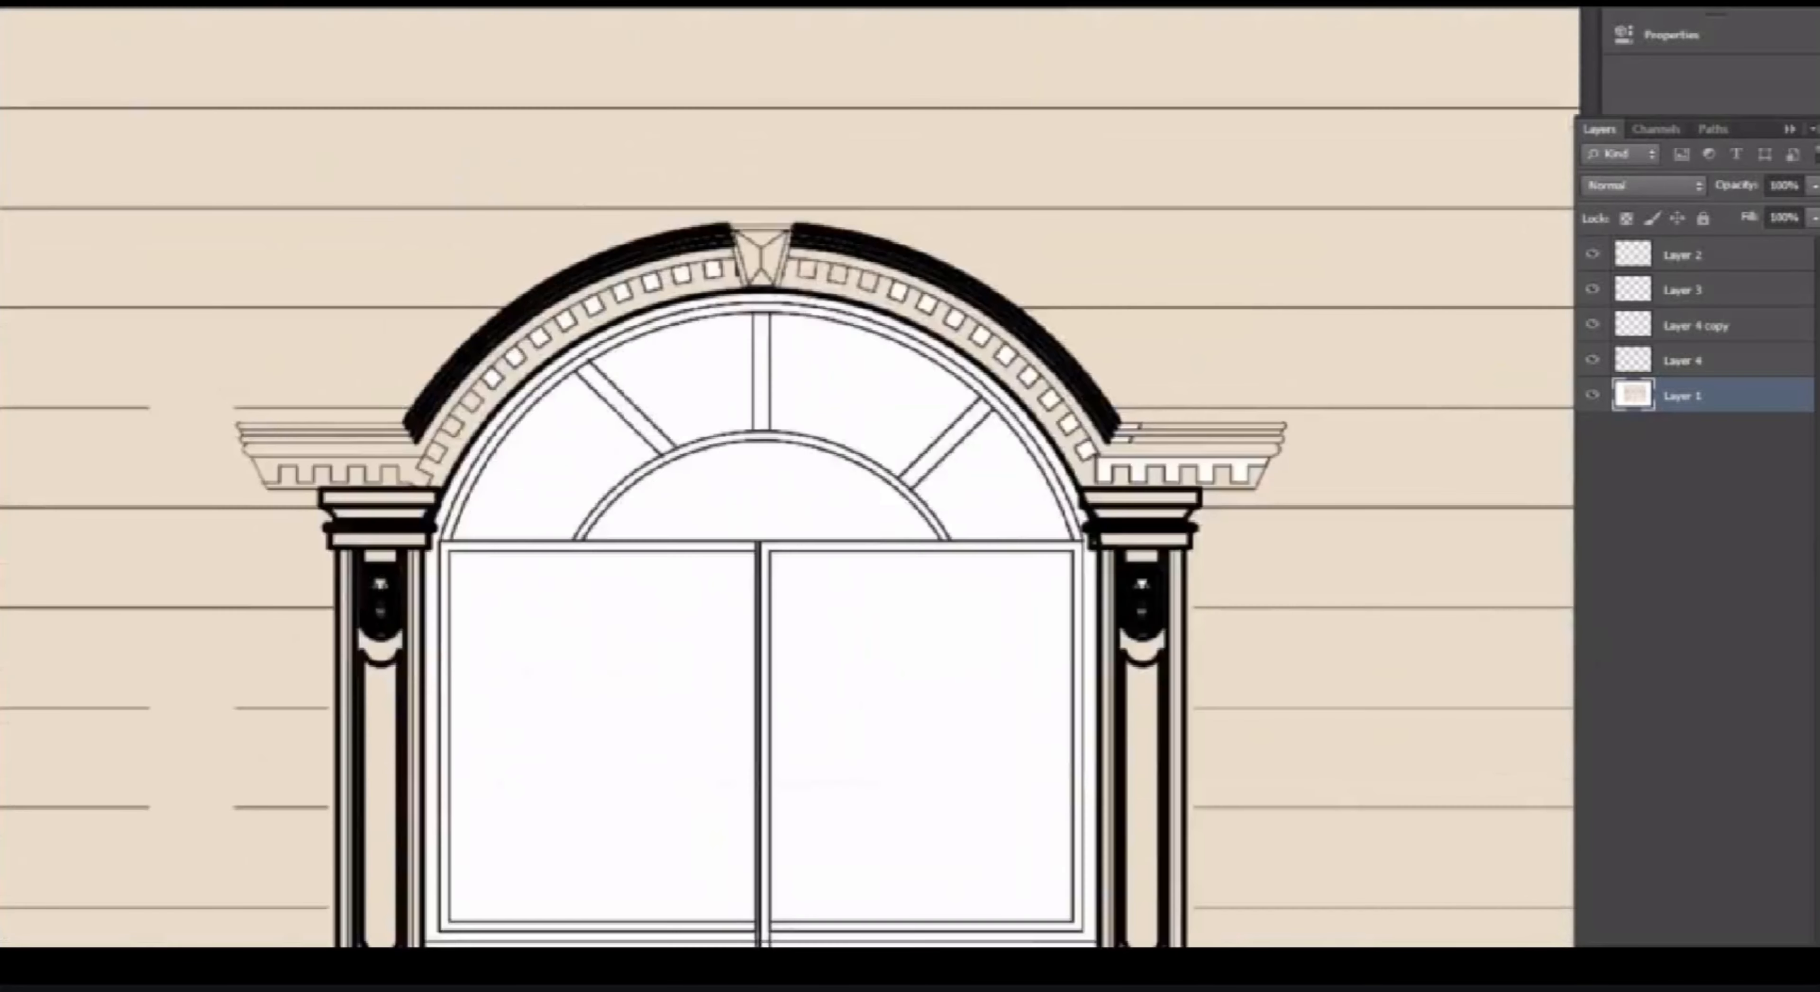
pyautogui.scroll(5, 478, 343)
pyautogui.scroll(-8, 424, 293)
pyautogui.scroll(8, 629, 311)
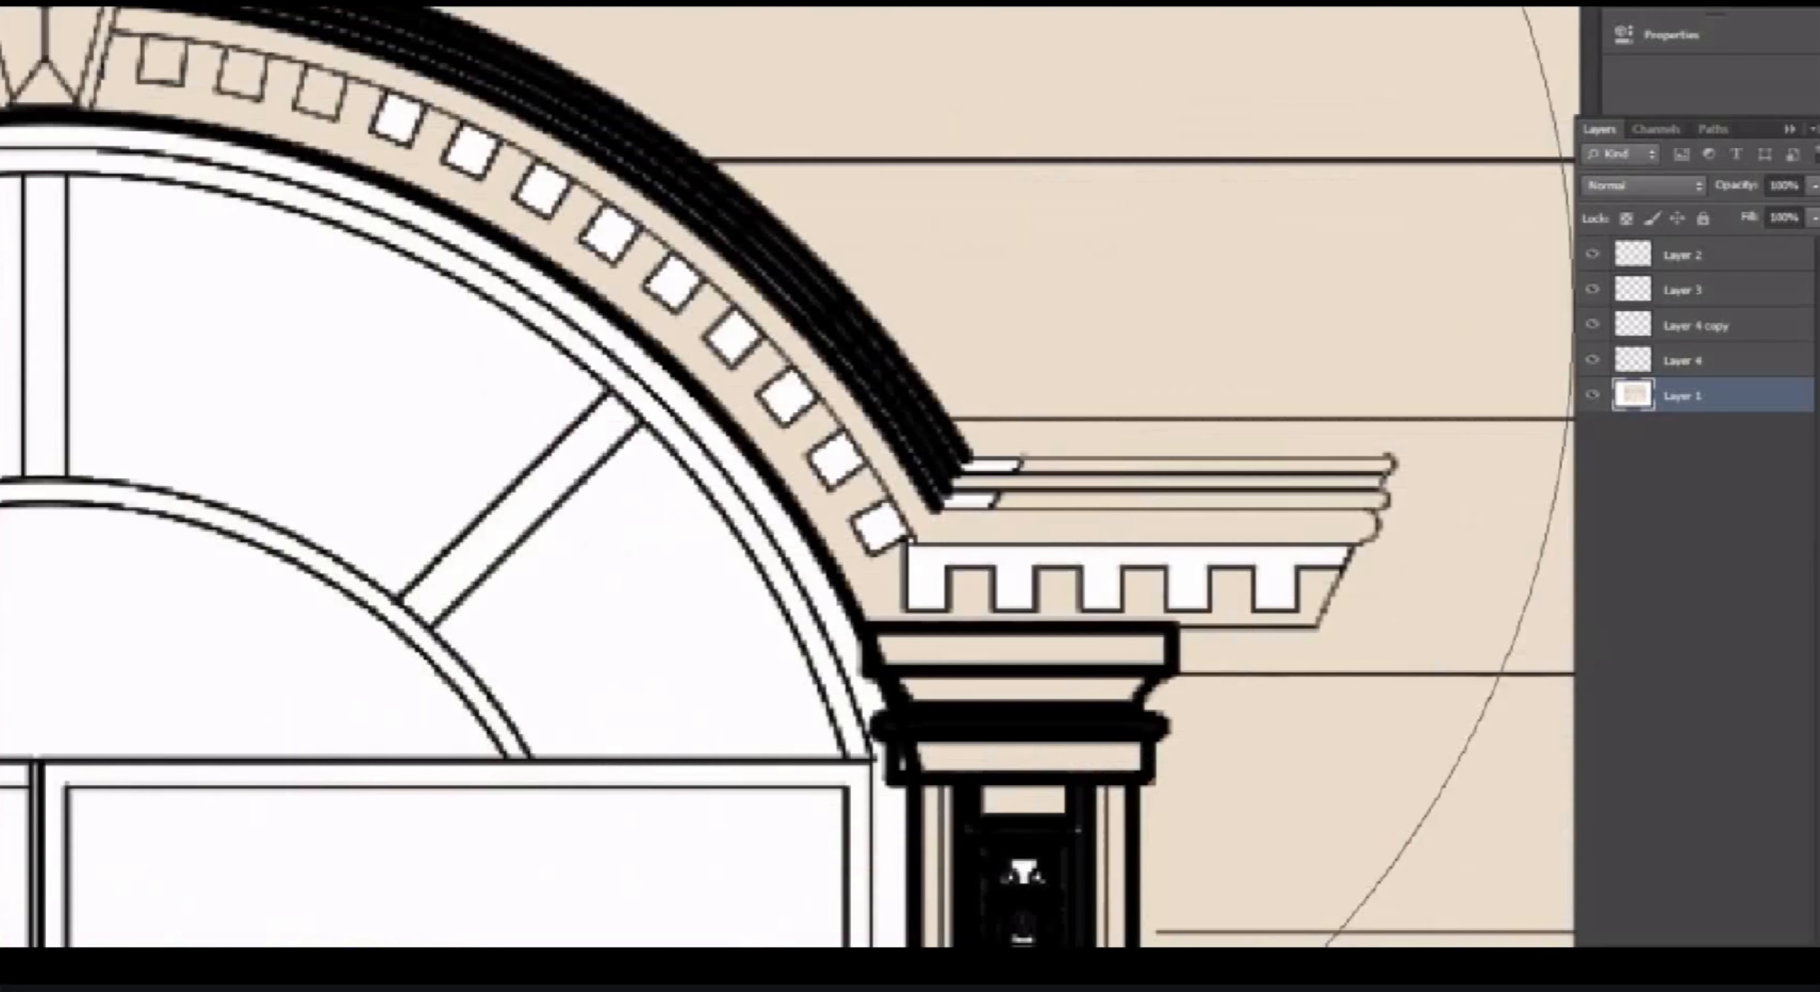
pyautogui.press('w')
pyautogui.click(399, 120)
pyautogui.keyDown('shift'); pyautogui.click(472, 152); pyautogui.keyUp('shift')
pyautogui.keyDown('shift'); pyautogui.click(543, 190); pyautogui.keyUp('shift')
pyautogui.keyDown('shift'); pyautogui.click(612, 235); pyautogui.keyUp('shift')
pyautogui.keyDown('shift'); pyautogui.click(674, 282); pyautogui.keyUp('shift')
pyautogui.keyDown('shift'); pyautogui.click(733, 337); pyautogui.keyUp('shift')
pyautogui.keyDown('shift'); pyautogui.click(788, 397); pyautogui.keyUp('shift')
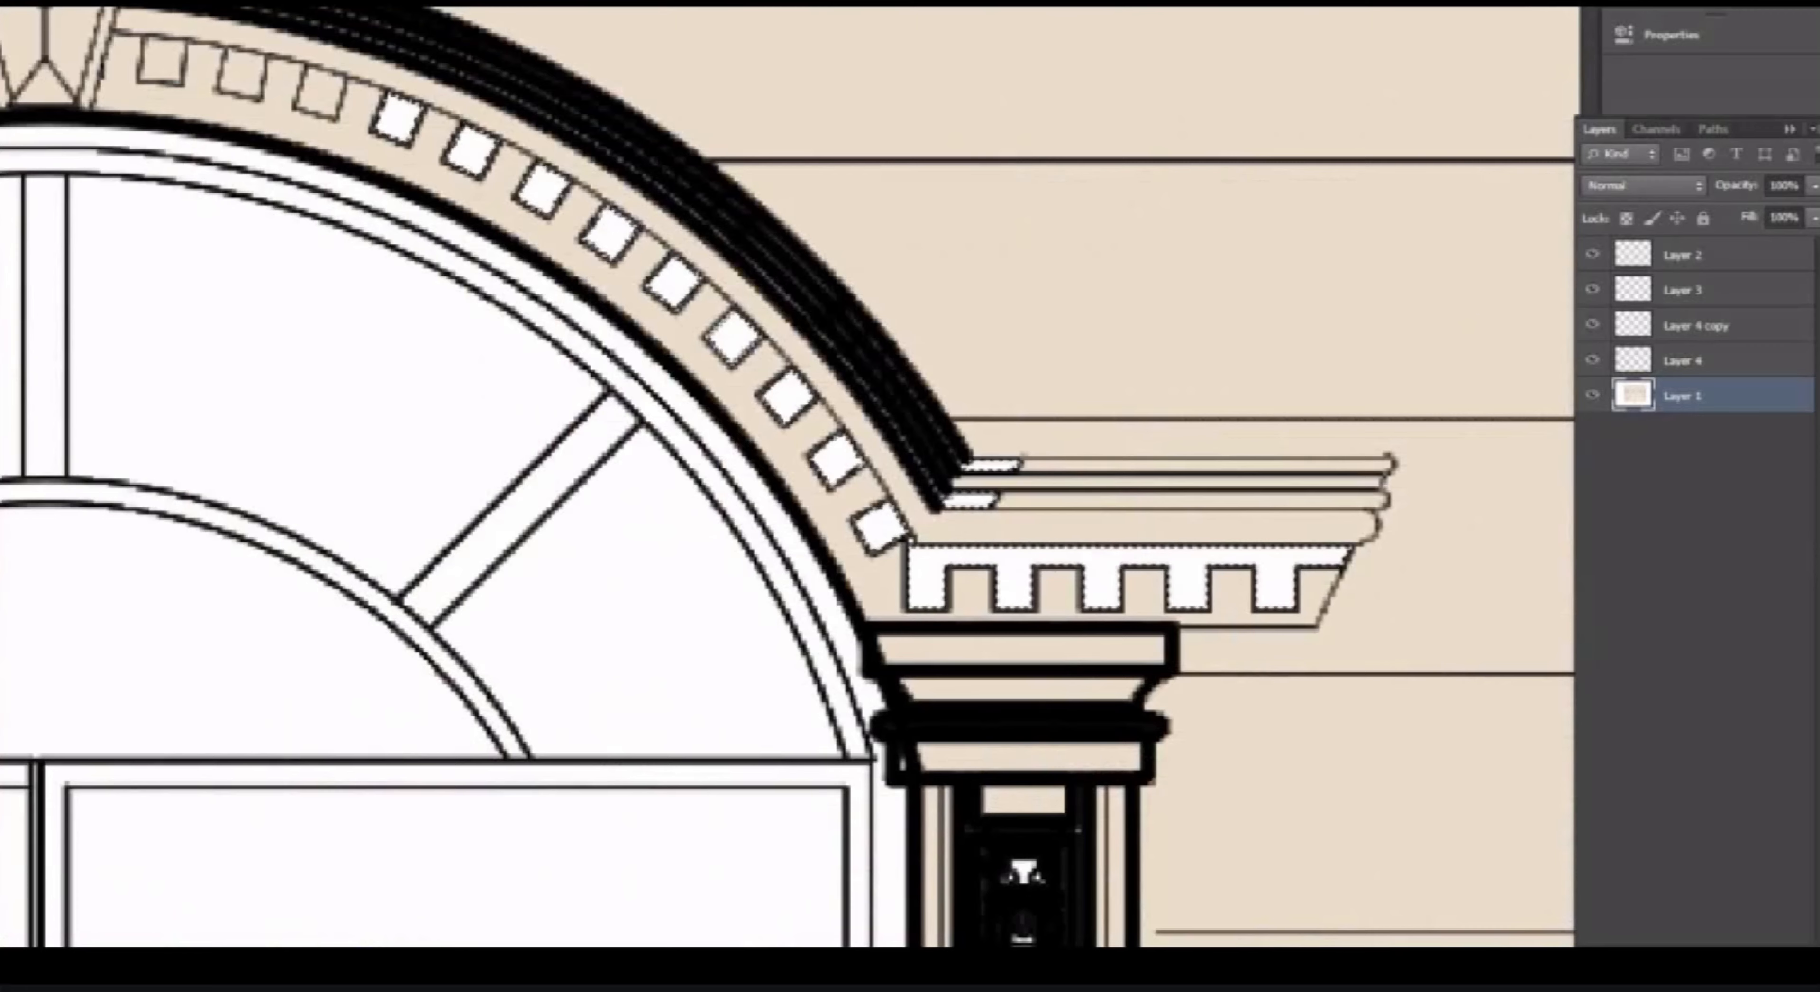
# Paint the selected dentils of the middle arched window beige and deselect.
pyautogui.scroll(-5, 895, 505)
pyautogui.press('b')
pyautogui.click(1001, 530)
pyautogui.hotkey('ctrl', 'd')
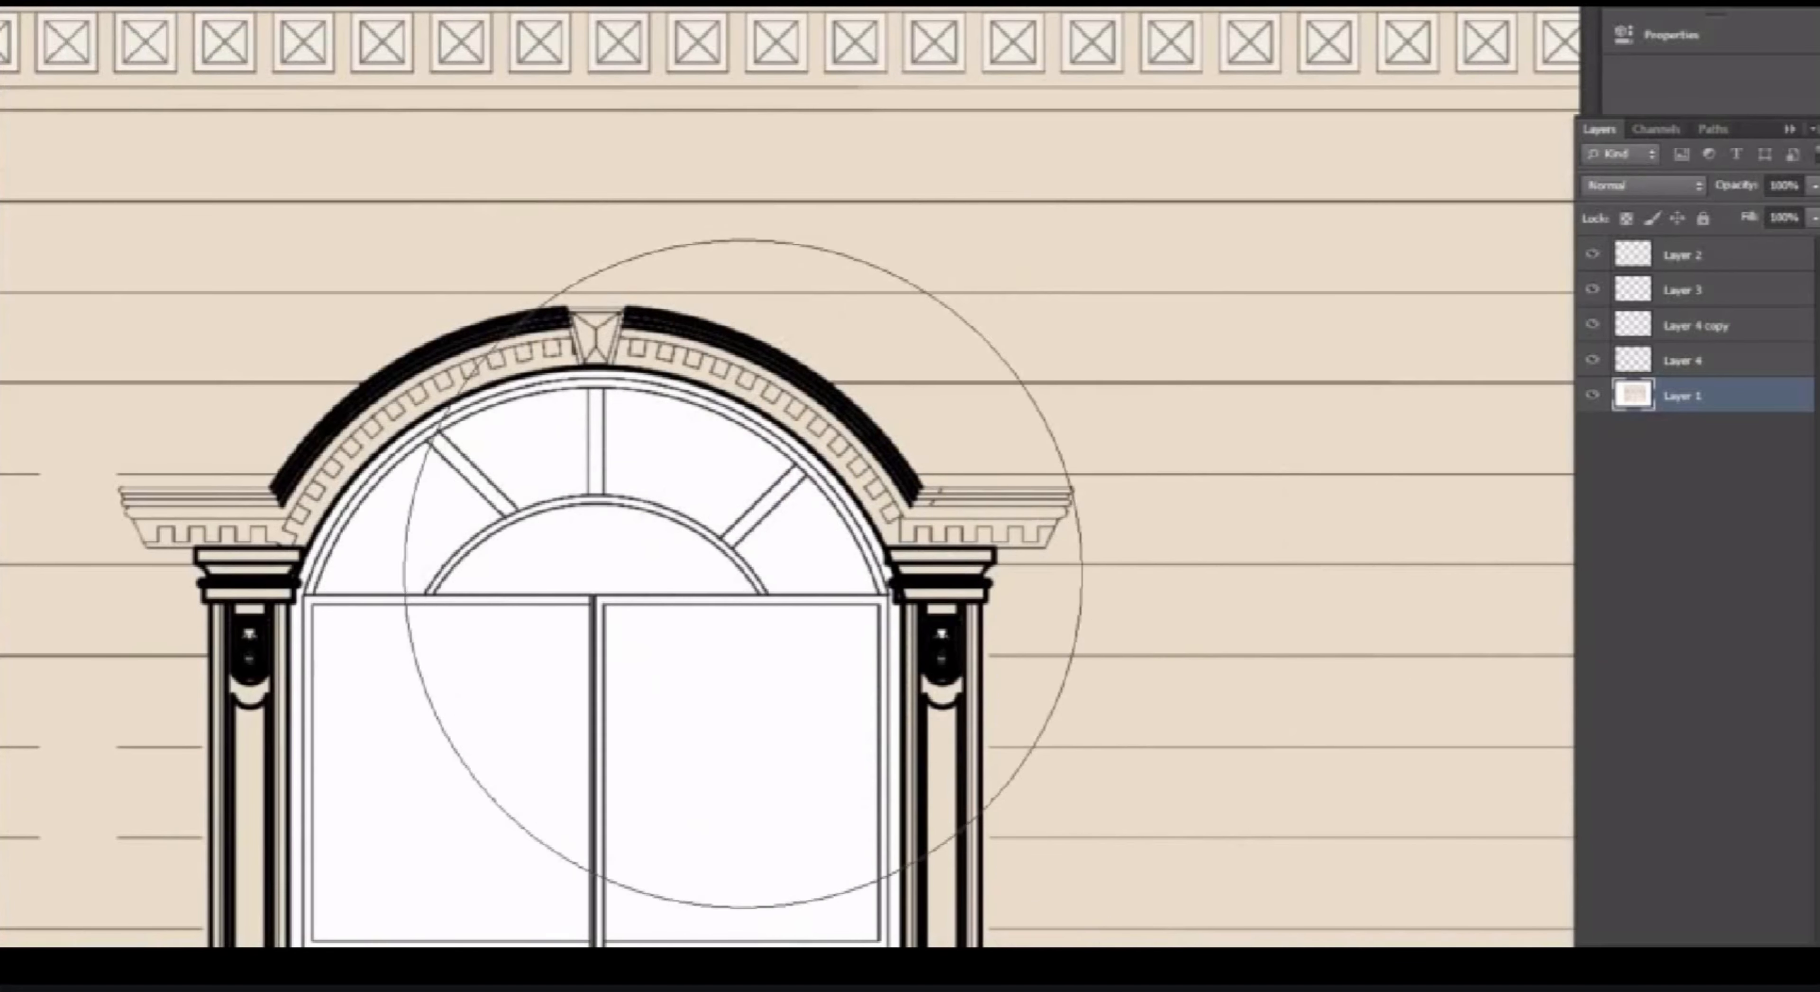
# On Layer 1, select the glass panes of the left and middle windows on the lowest floor.
pyautogui.scroll(-6, 648, 607)
pyautogui.scroll(2, 707, 495)
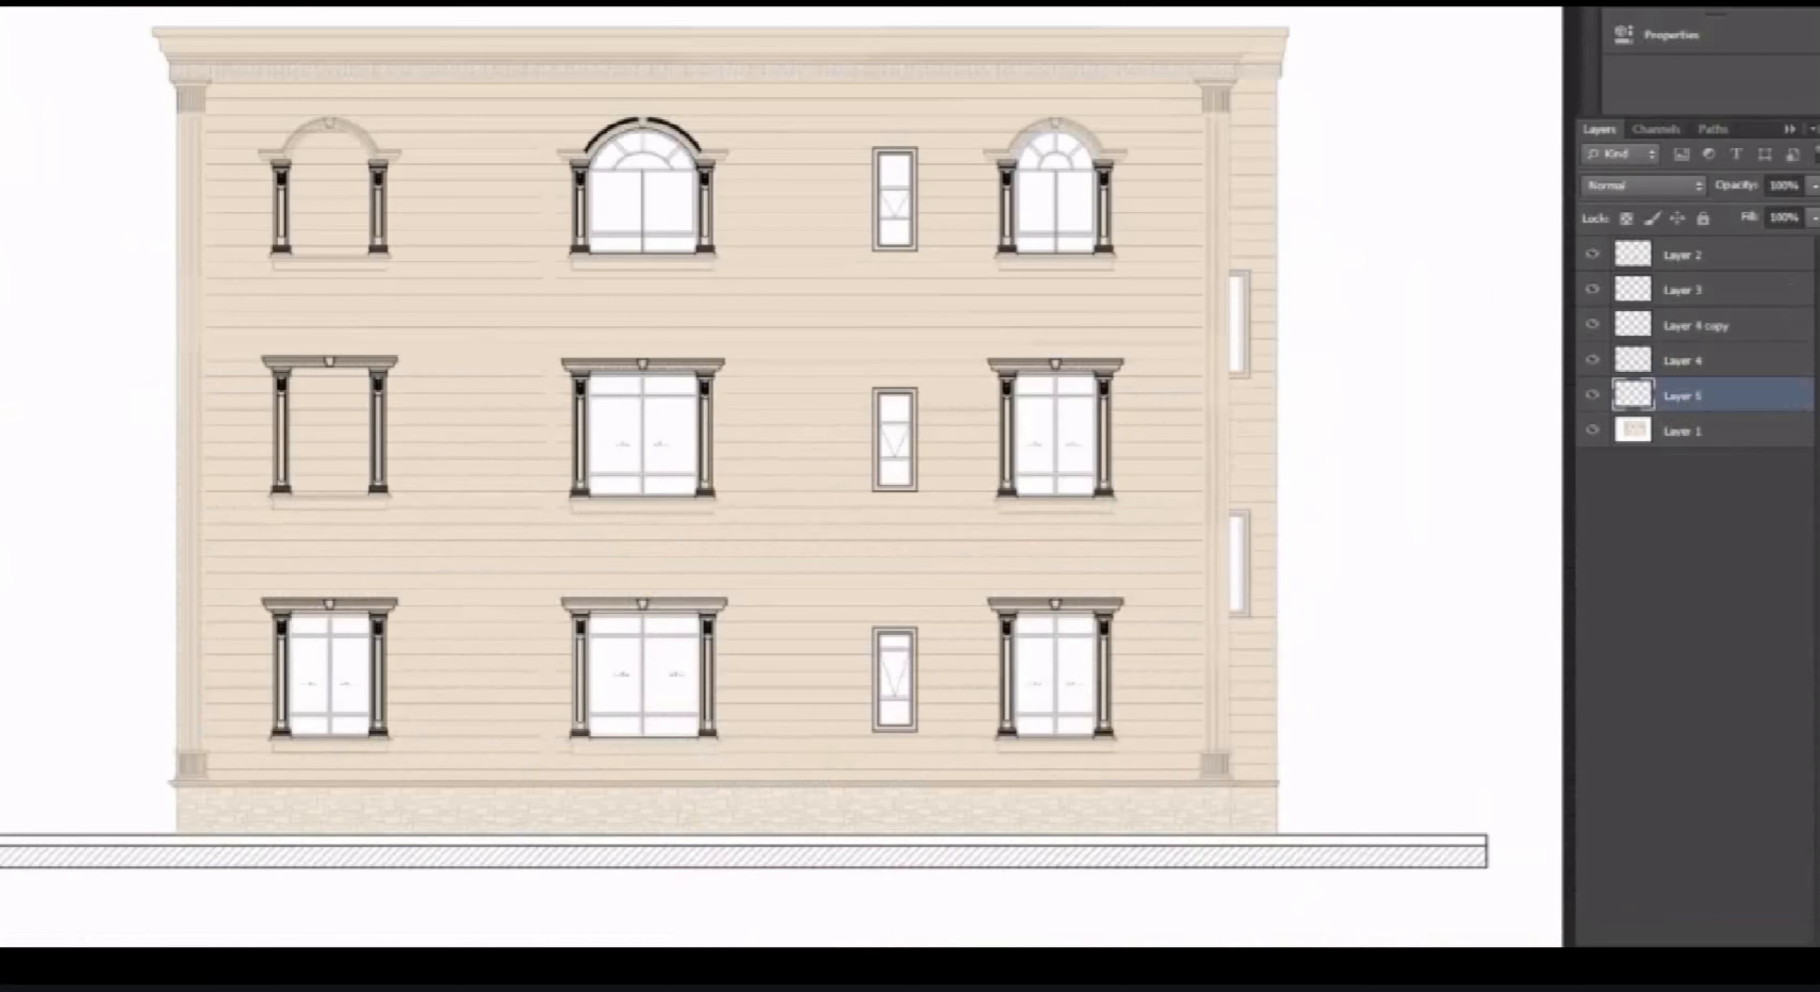
pyautogui.click(1682, 431)
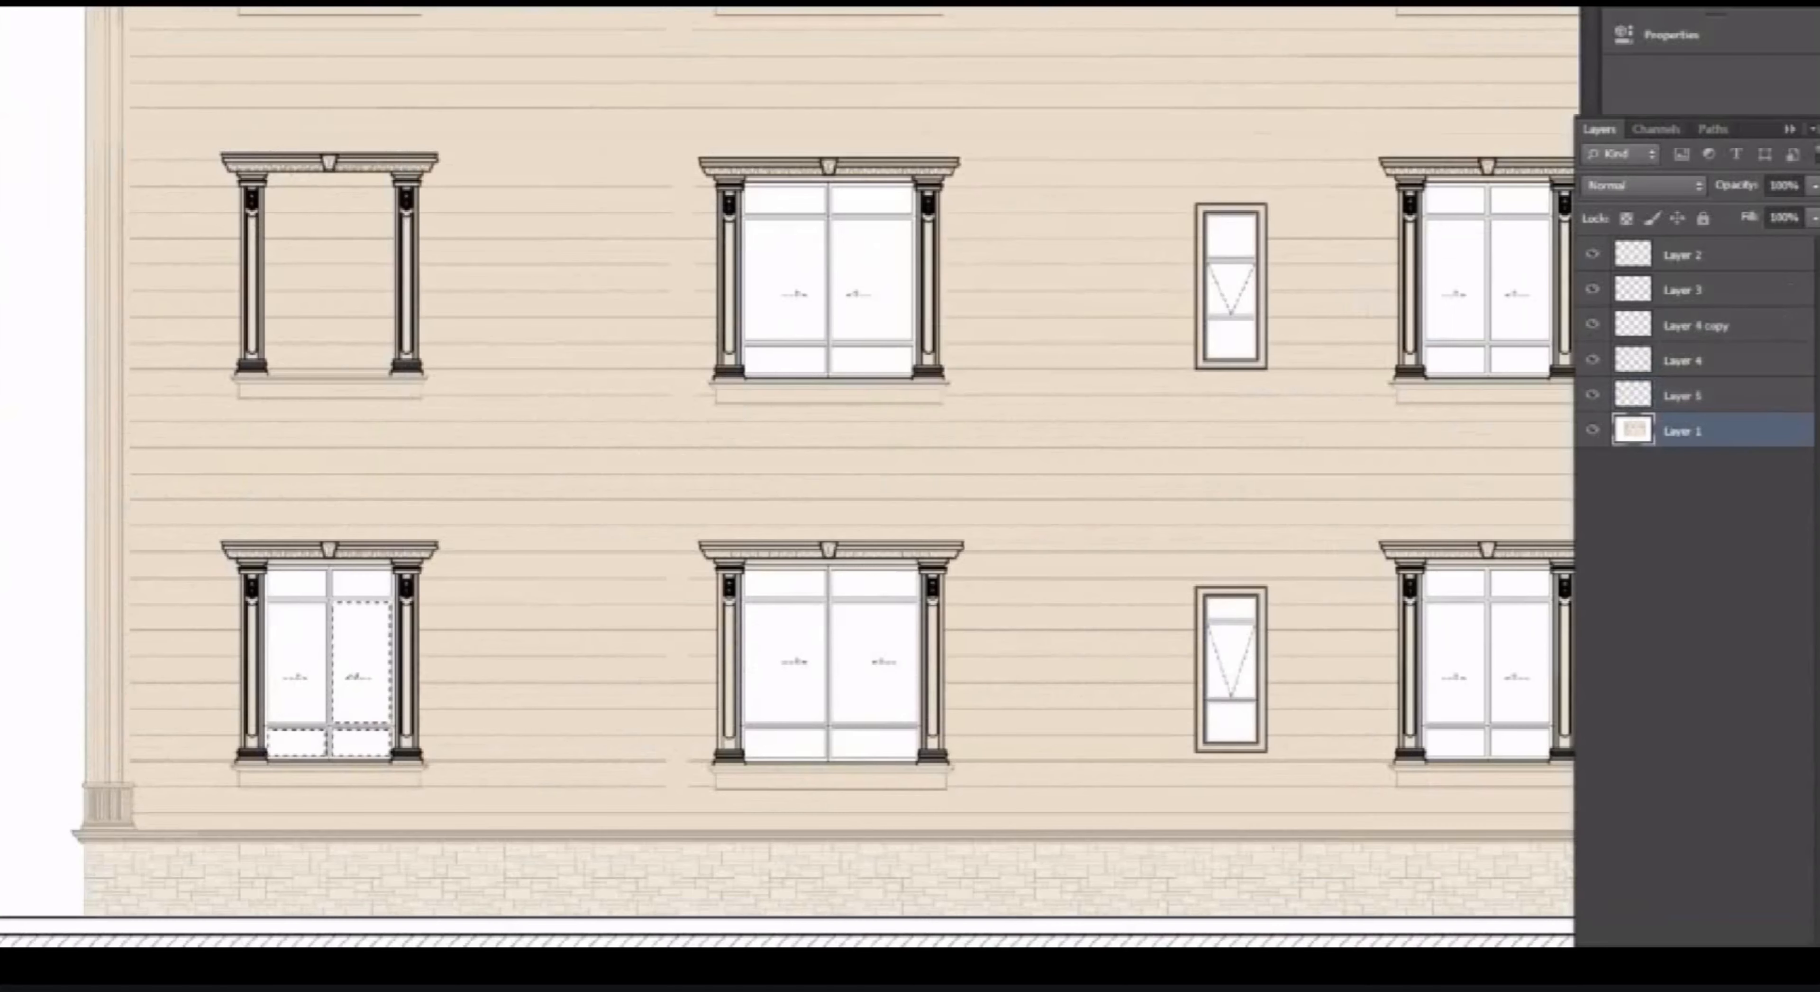
pyautogui.keyDown('shift'); pyautogui.click(296, 664); pyautogui.keyUp('shift')
pyautogui.keyDown('shift'); pyautogui.click(785, 664); pyautogui.keyUp('shift')
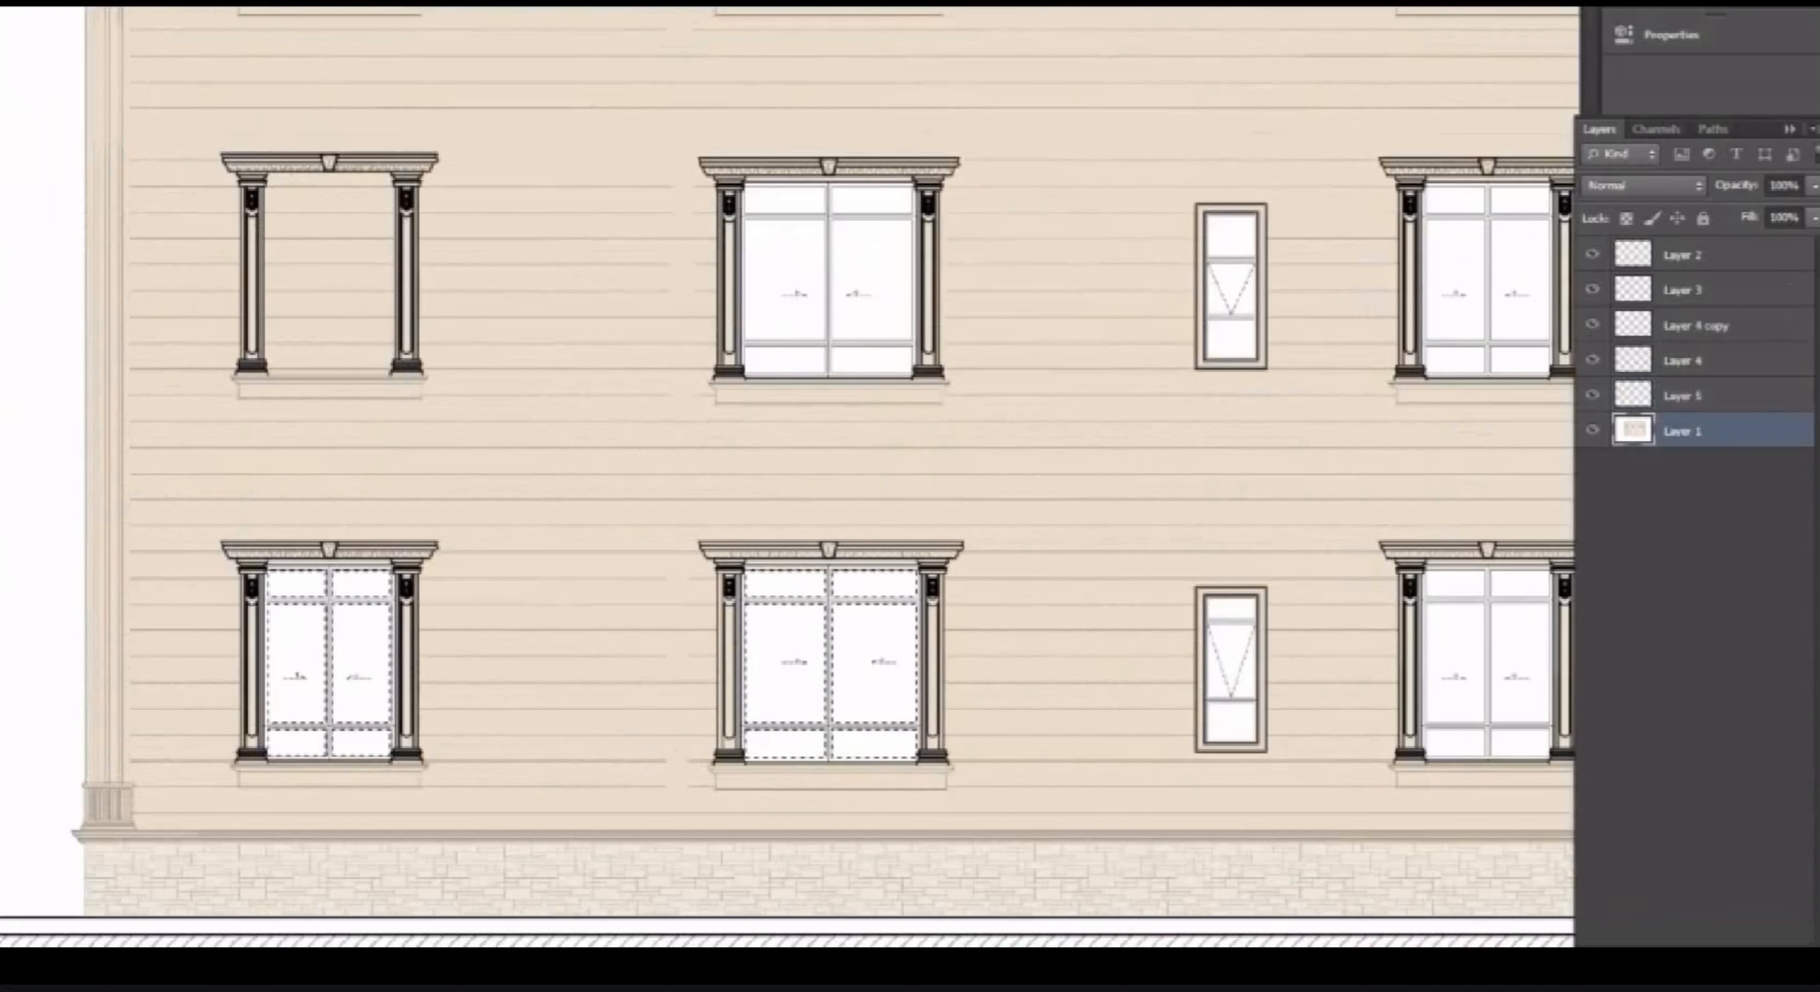
# Add all six glass panes of the middle window on the second floor to the selection.
pyautogui.keyDown('shift'); pyautogui.click(785, 360); pyautogui.keyUp('shift')
pyautogui.keyDown('shift'); pyautogui.click(873, 360); pyautogui.keyUp('shift')
pyautogui.keyDown('shift'); pyautogui.click(872, 276); pyautogui.keyUp('shift')
pyautogui.keyDown('shift'); pyautogui.click(785, 275); pyautogui.keyUp('shift')
pyautogui.keyDown('shift'); pyautogui.click(785, 200); pyautogui.keyUp('shift')
pyautogui.keyDown('shift'); pyautogui.click(872, 201); pyautogui.keyUp('shift')
# Add the glass panes of the two lower narrow windows to the selection.
pyautogui.keyDown('shift'); pyautogui.click(1231, 236); pyautogui.keyUp('shift')
pyautogui.keyDown('shift'); pyautogui.click(1231, 283); pyautogui.keyUp('shift')
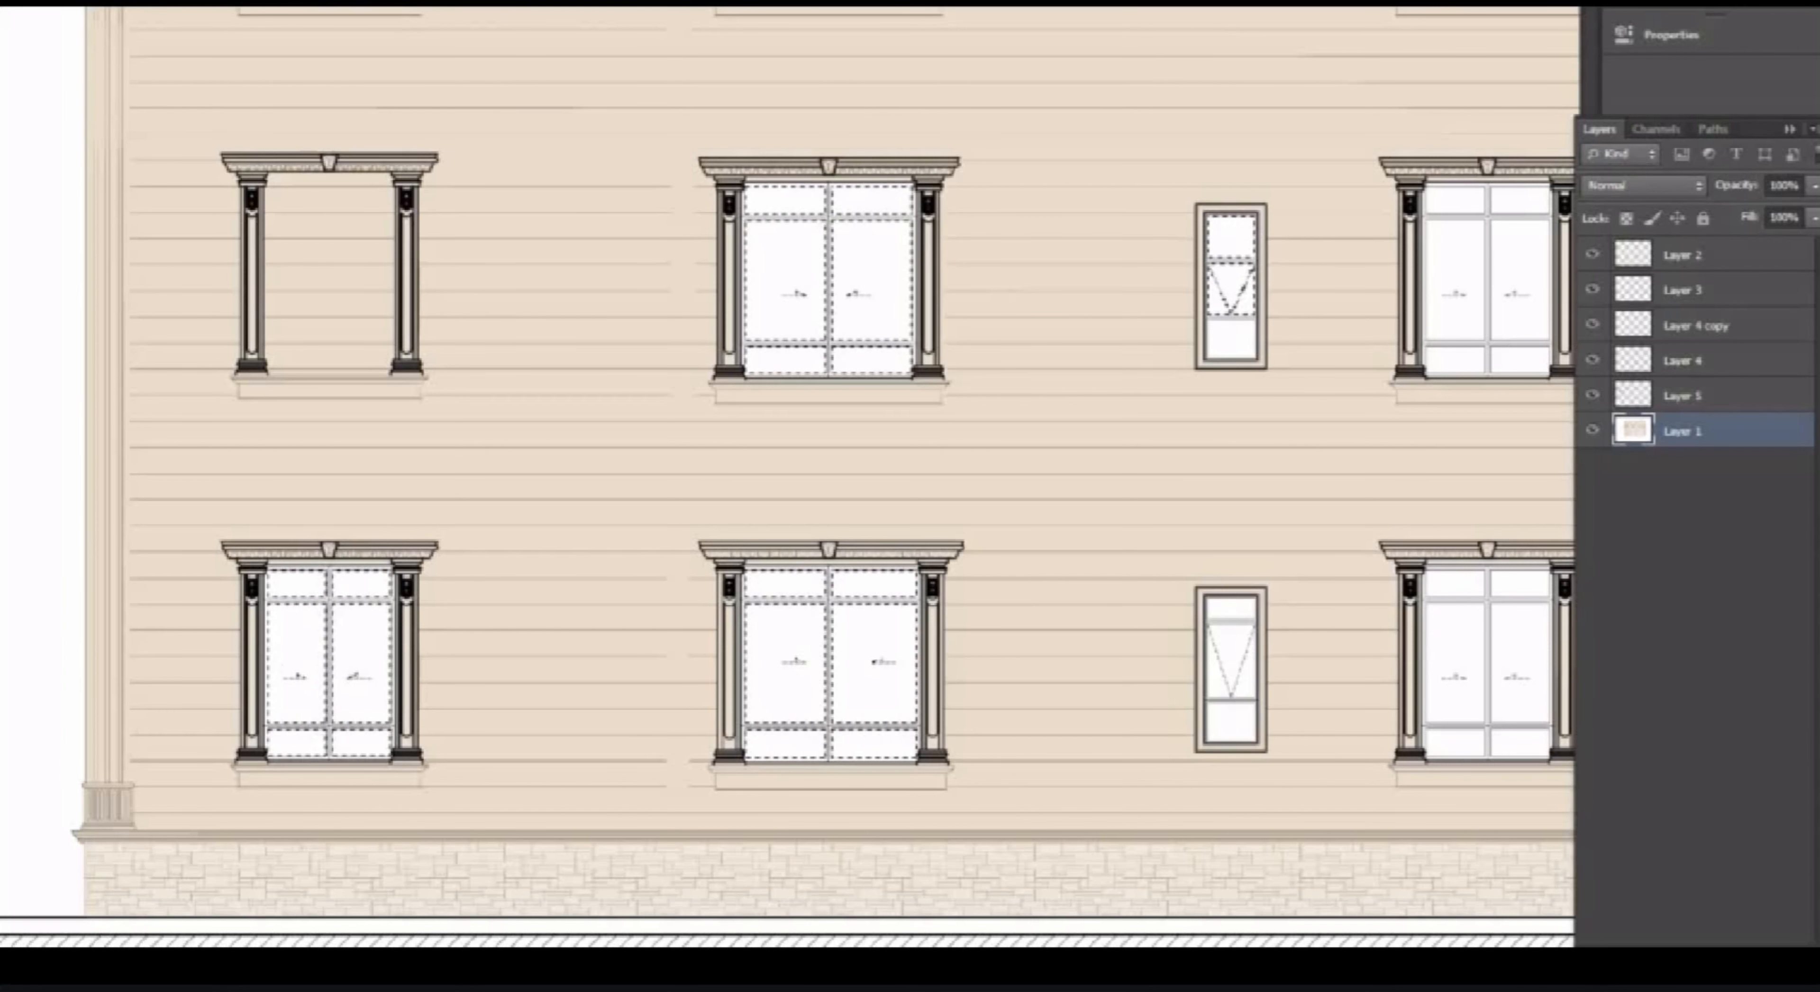
pyautogui.keyDown('shift'); pyautogui.click(1232, 340); pyautogui.keyUp('shift')
pyautogui.keyDown('shift'); pyautogui.click(1231, 607); pyautogui.keyUp('shift')
pyautogui.keyDown('shift'); pyautogui.click(1231, 650); pyautogui.keyUp('shift')
pyautogui.keyDown('shift'); pyautogui.click(1231, 722); pyautogui.keyUp('shift')
# Add the panes of the right-hand windows on the two lower floors and both side-wall windows to the selection.
pyautogui.keyDown('shift'); pyautogui.click(1455, 650); pyautogui.keyUp('shift')
pyautogui.keyDown('shift'); pyautogui.click(1520, 650); pyautogui.keyUp('shift')
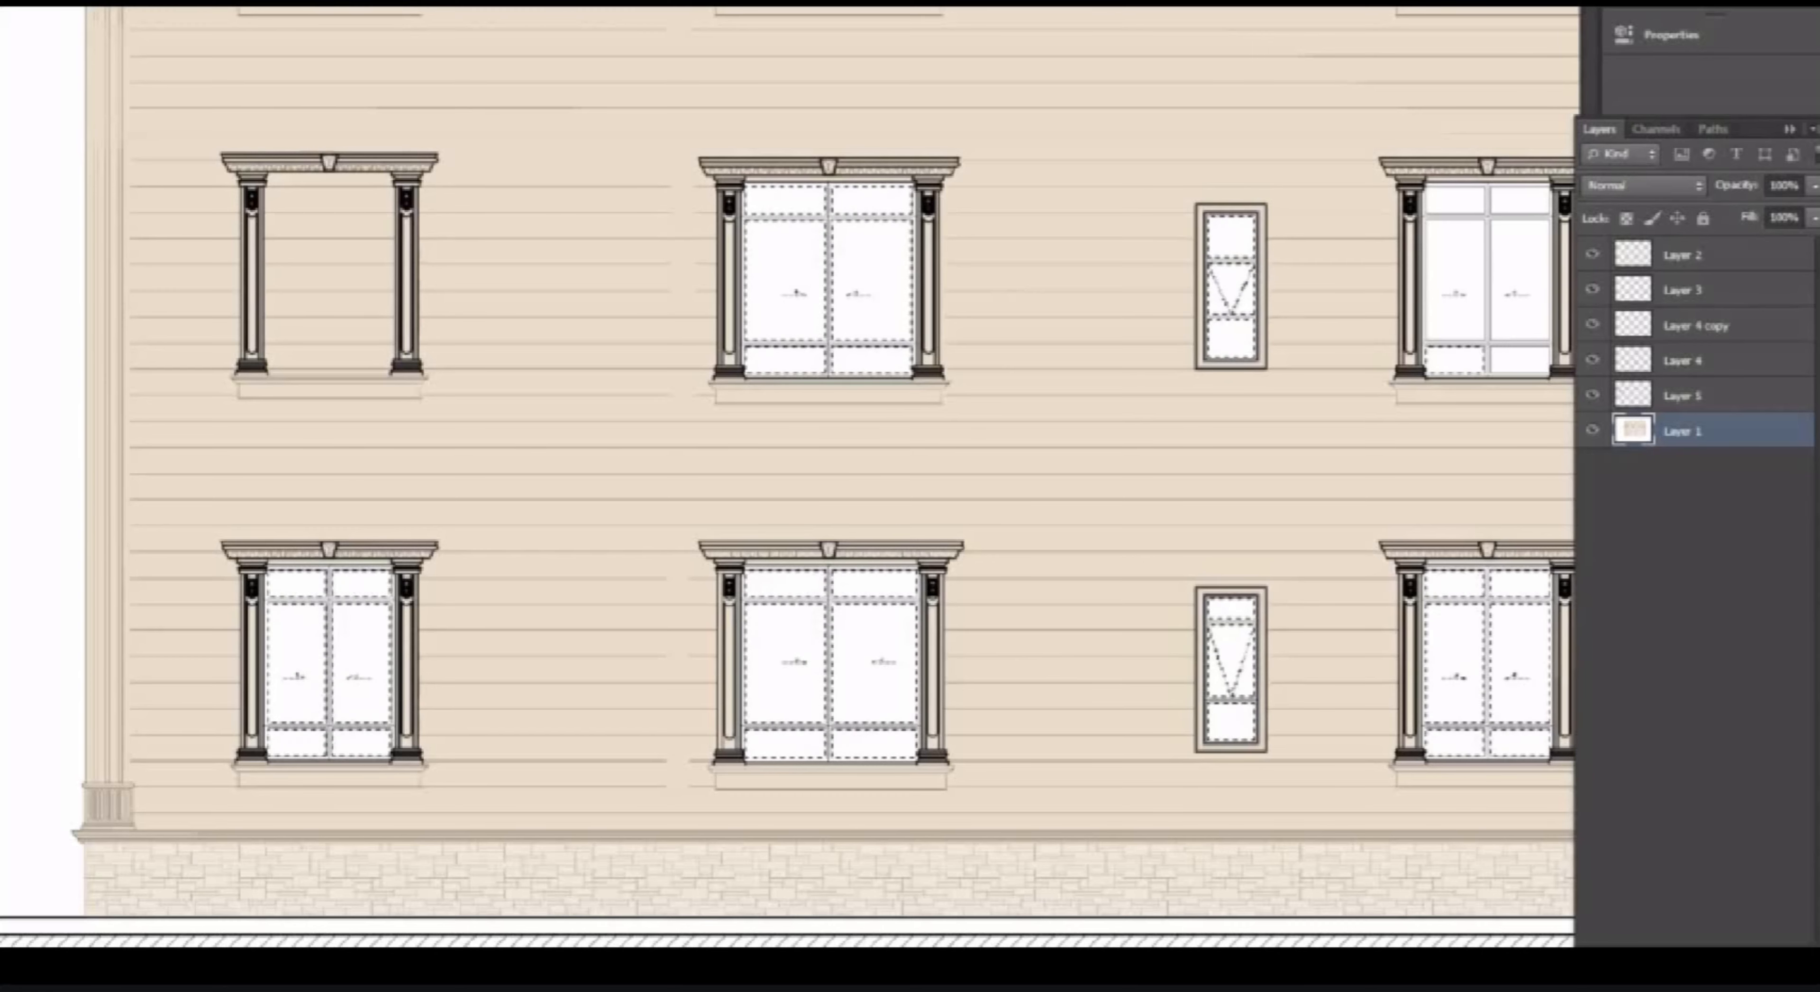
pyautogui.keyDown('shift'); pyautogui.click(1520, 282); pyautogui.keyUp('shift')
pyautogui.press('h')
pyautogui.moveTo(452, 705); pyautogui.dragTo(865, 575)
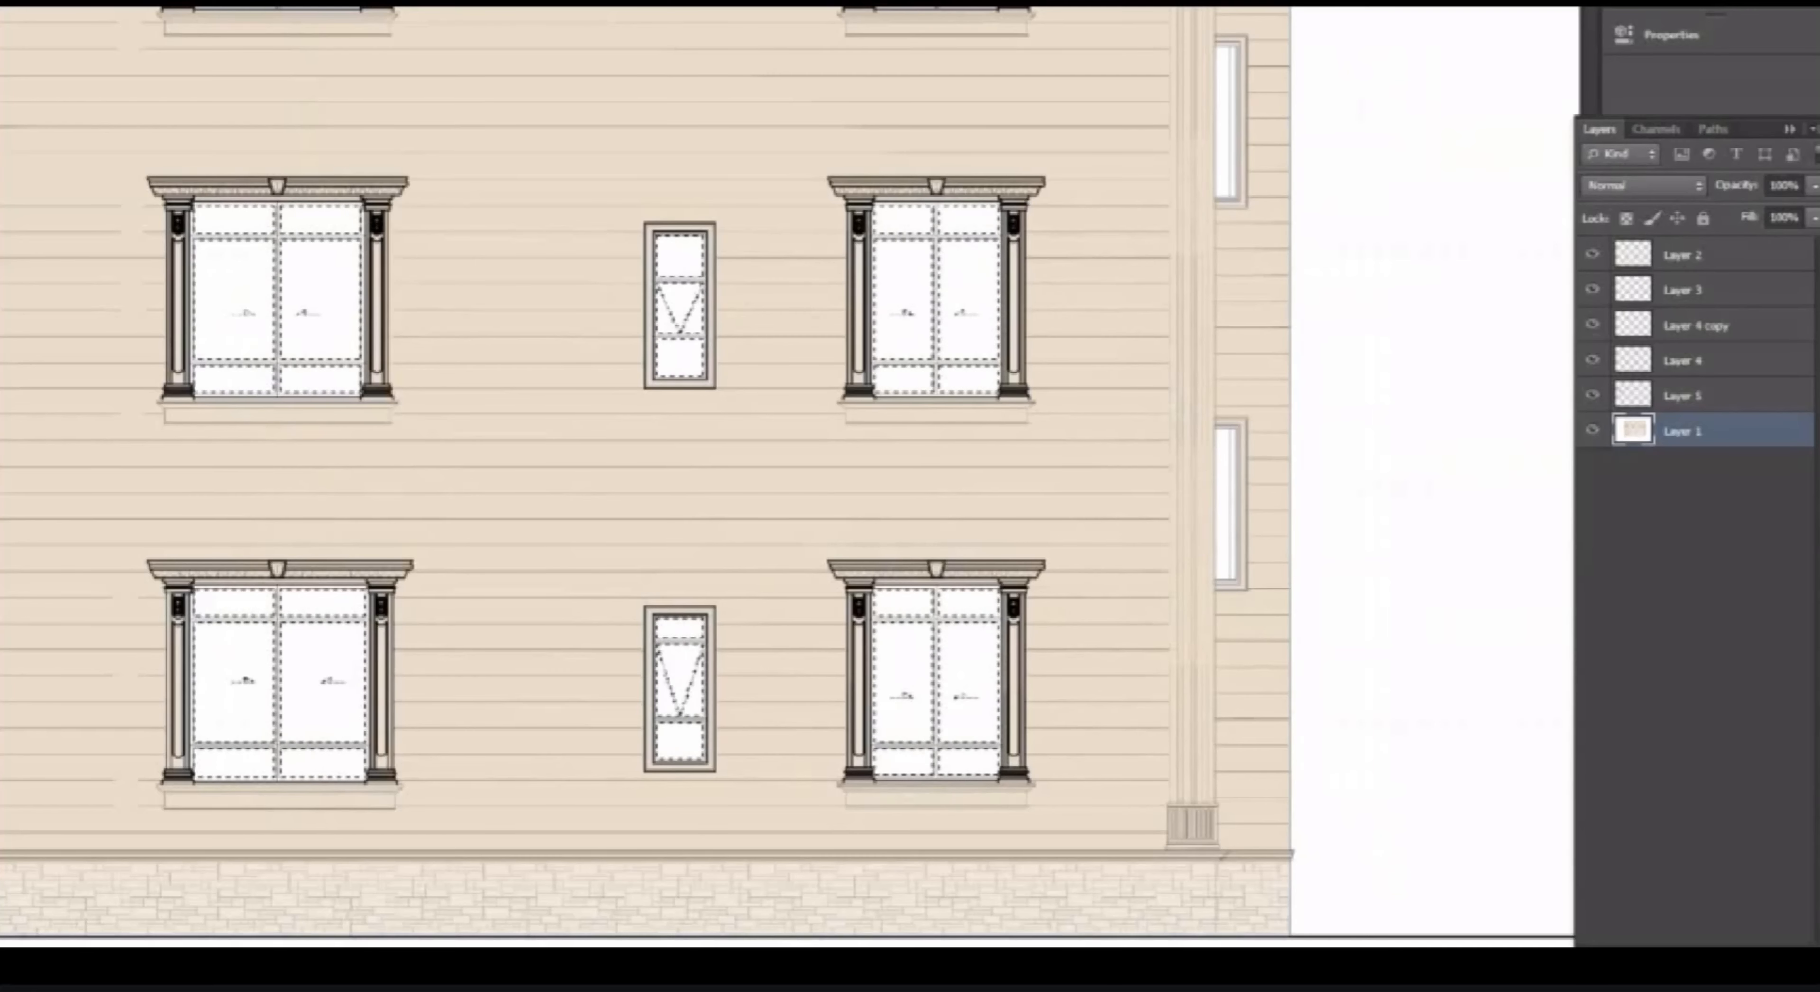
pyautogui.keyDown('shift'); pyautogui.click(1226, 504); pyautogui.keyUp('shift')
pyautogui.keyDown('shift'); pyautogui.click(1226, 120); pyautogui.keyUp('shift')
# Add the rectangular and arched glass panes of the right arched window to the selection.
pyautogui.scroll(4, 1225, 142)
pyautogui.keyDown('shift'); pyautogui.click(905, 302); pyautogui.keyUp('shift')
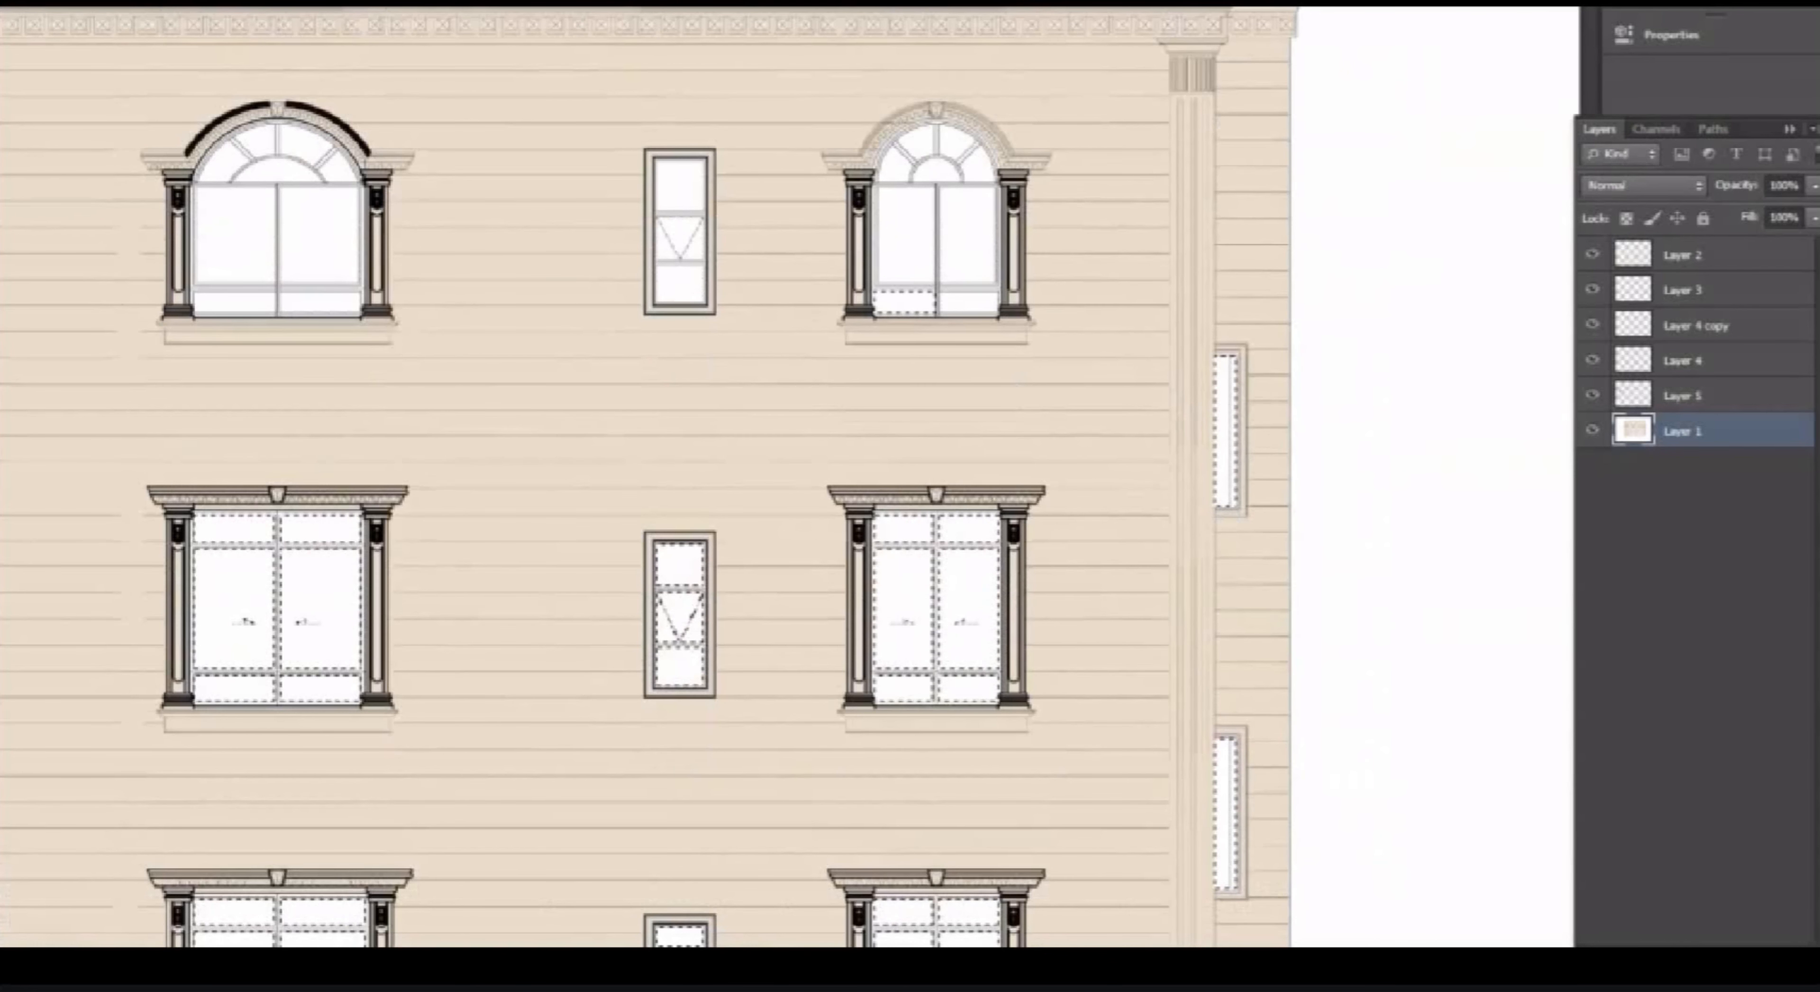
pyautogui.keyDown('shift'); pyautogui.click(968, 302); pyautogui.keyUp('shift')
pyautogui.keyDown('shift'); pyautogui.click(968, 237); pyautogui.keyUp('shift')
pyautogui.keyDown('shift'); pyautogui.click(905, 236); pyautogui.keyUp('shift')
pyautogui.keyDown('shift'); pyautogui.click(915, 145); pyautogui.keyUp('shift')
pyautogui.keyDown('shift'); pyautogui.click(958, 145); pyautogui.keyUp('shift')
# Add the panes of the top narrow window and the middle arched window to the selection.
pyautogui.keyDown('shift'); pyautogui.click(680, 185); pyautogui.keyUp('shift')
pyautogui.keyDown('shift'); pyautogui.click(318, 237); pyautogui.keyUp('shift')
pyautogui.keyDown('shift'); pyautogui.click(233, 236); pyautogui.keyUp('shift')
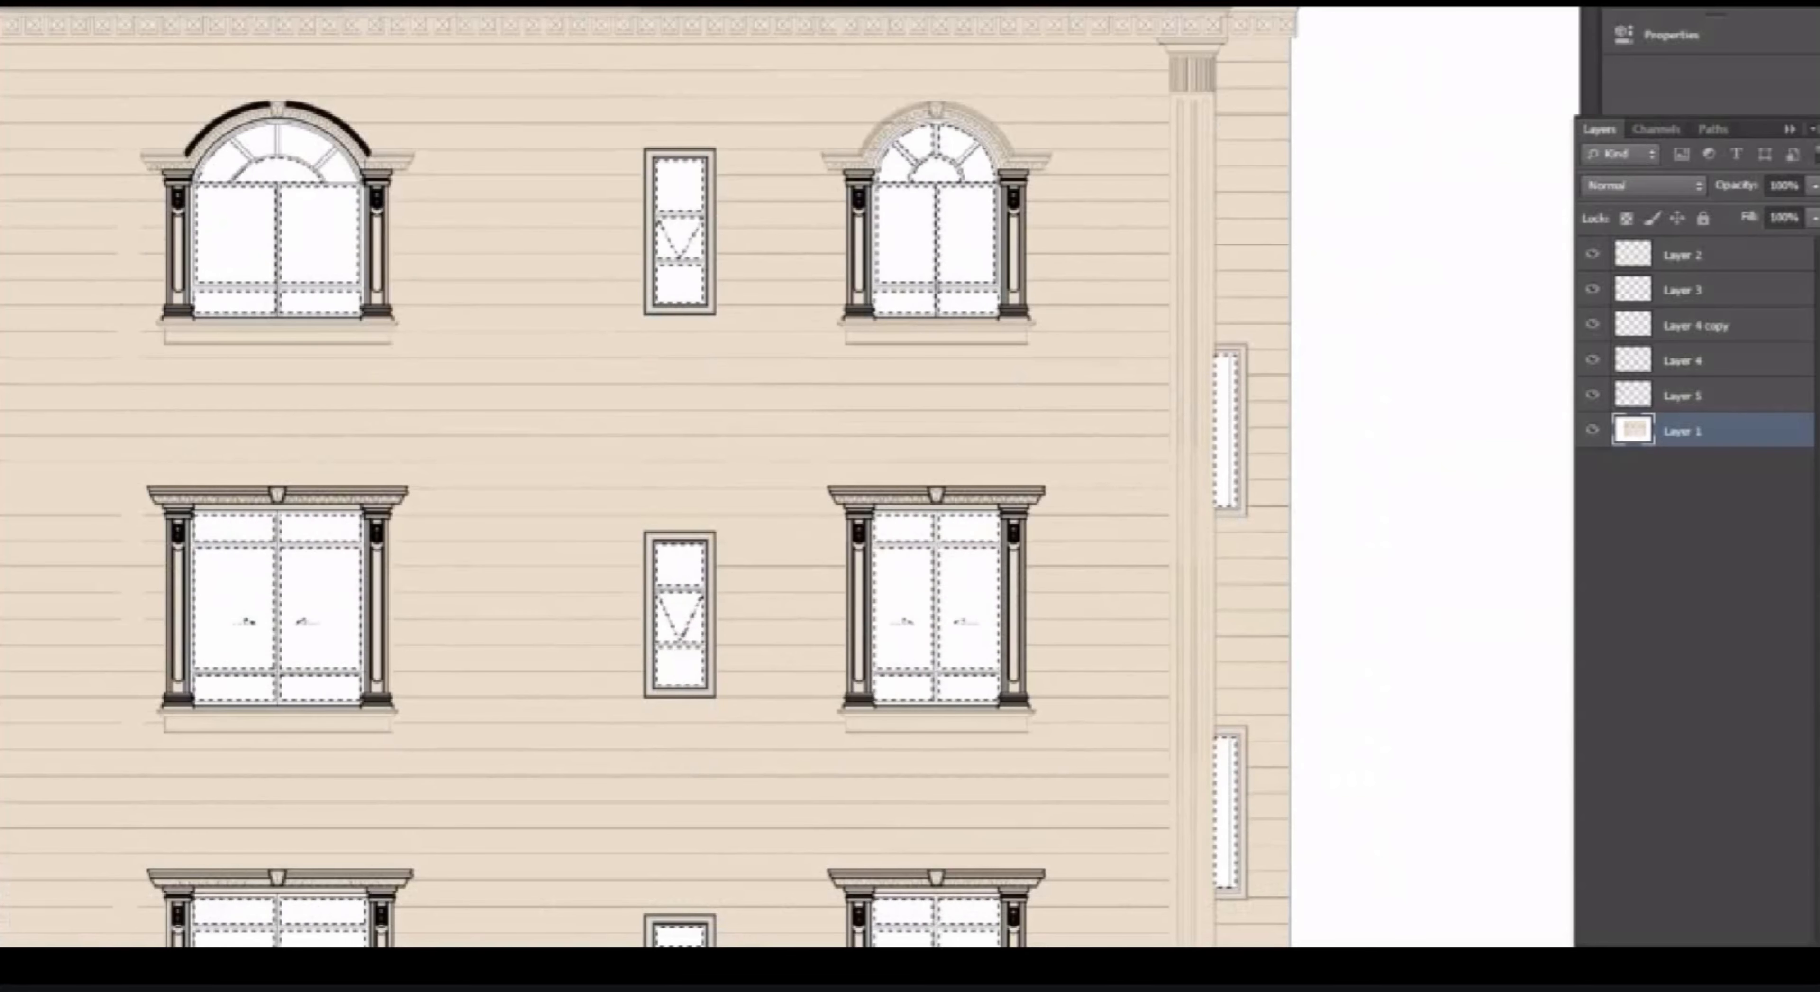
pyautogui.keyDown('shift'); pyautogui.click(216, 161); pyautogui.keyUp('shift')
pyautogui.keyDown('shift'); pyautogui.click(255, 139); pyautogui.keyUp('shift')
pyautogui.keyDown('shift'); pyautogui.click(302, 138); pyautogui.keyUp('shift')
pyautogui.keyDown('shift'); pyautogui.click(341, 161); pyautogui.keyUp('shift')
# Paint all the selected window panes blue and clear the selection.
pyautogui.moveTo(340, 494); pyautogui.dragTo(841, 389)
pyautogui.hotkey('ctrl', '-')
pyautogui.hotkey('ctrl', '-')
pyautogui.moveTo(648, 487)
pyautogui.mouseDown()
pyautogui.moveTo(854, 304)
pyautogui.moveTo(986, 287)
pyautogui.moveTo(986, 681)
pyautogui.moveTo(392, 682)
pyautogui.mouseUp()
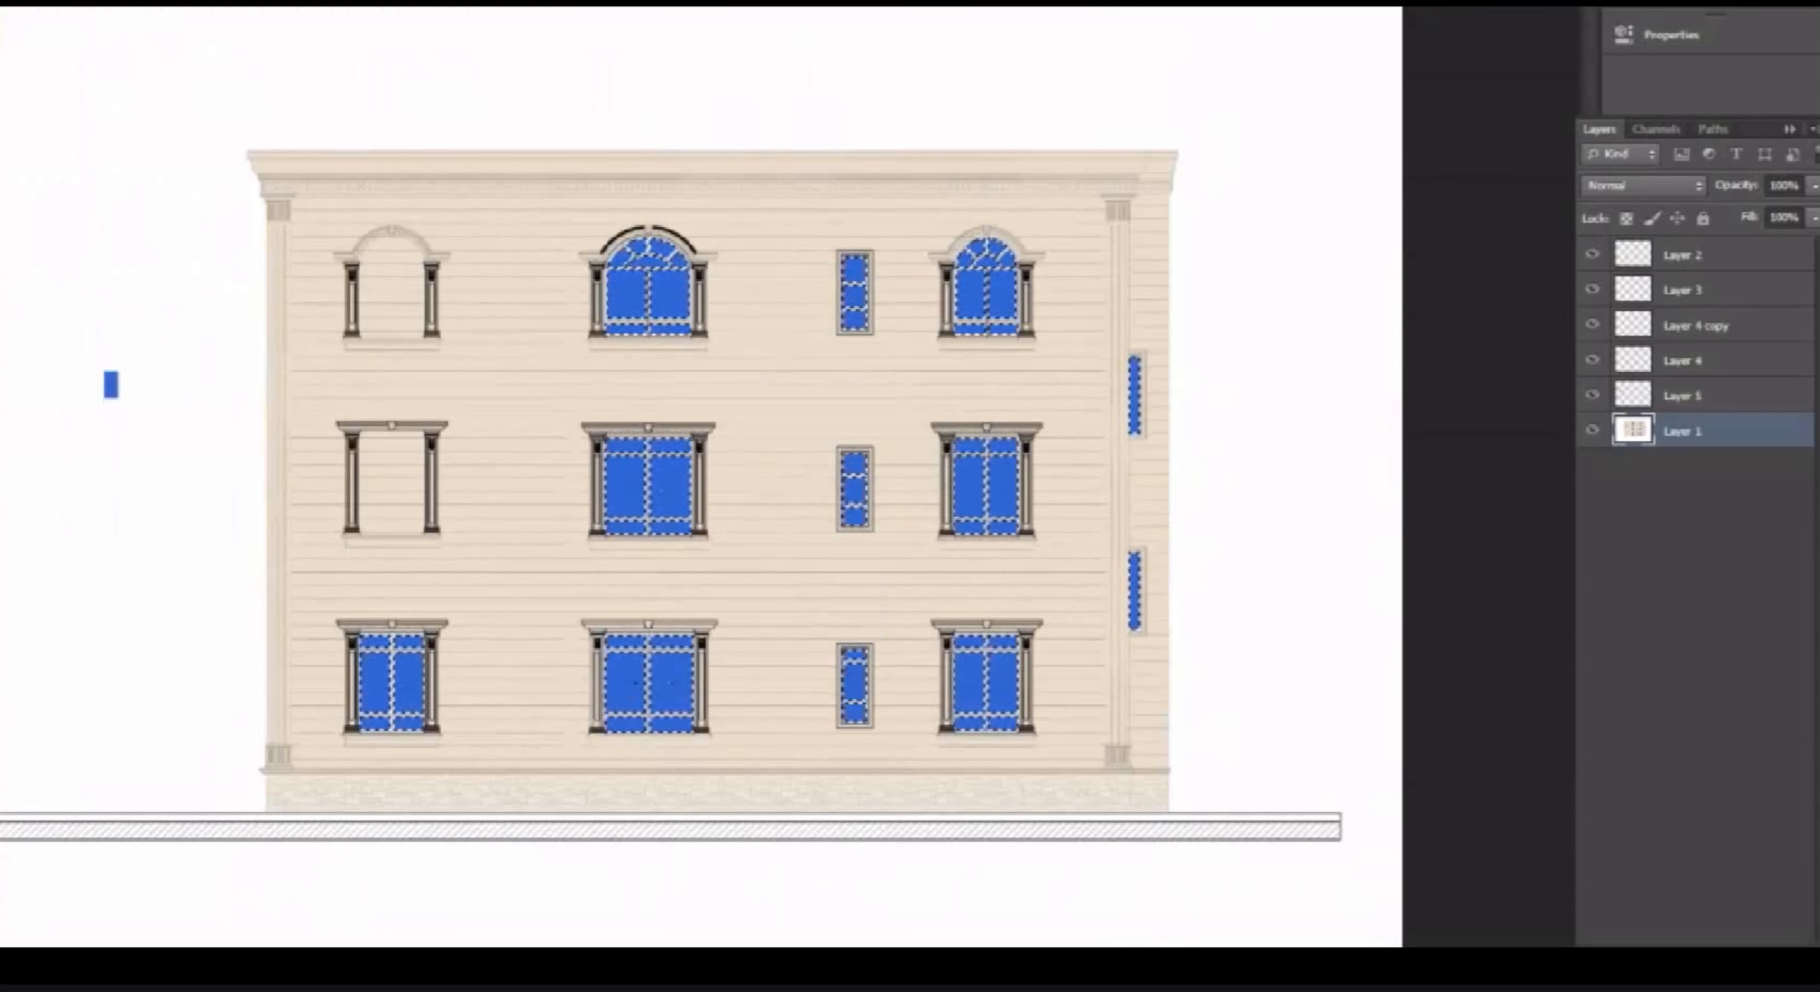
pyautogui.hotkey('ctrl', 'd')
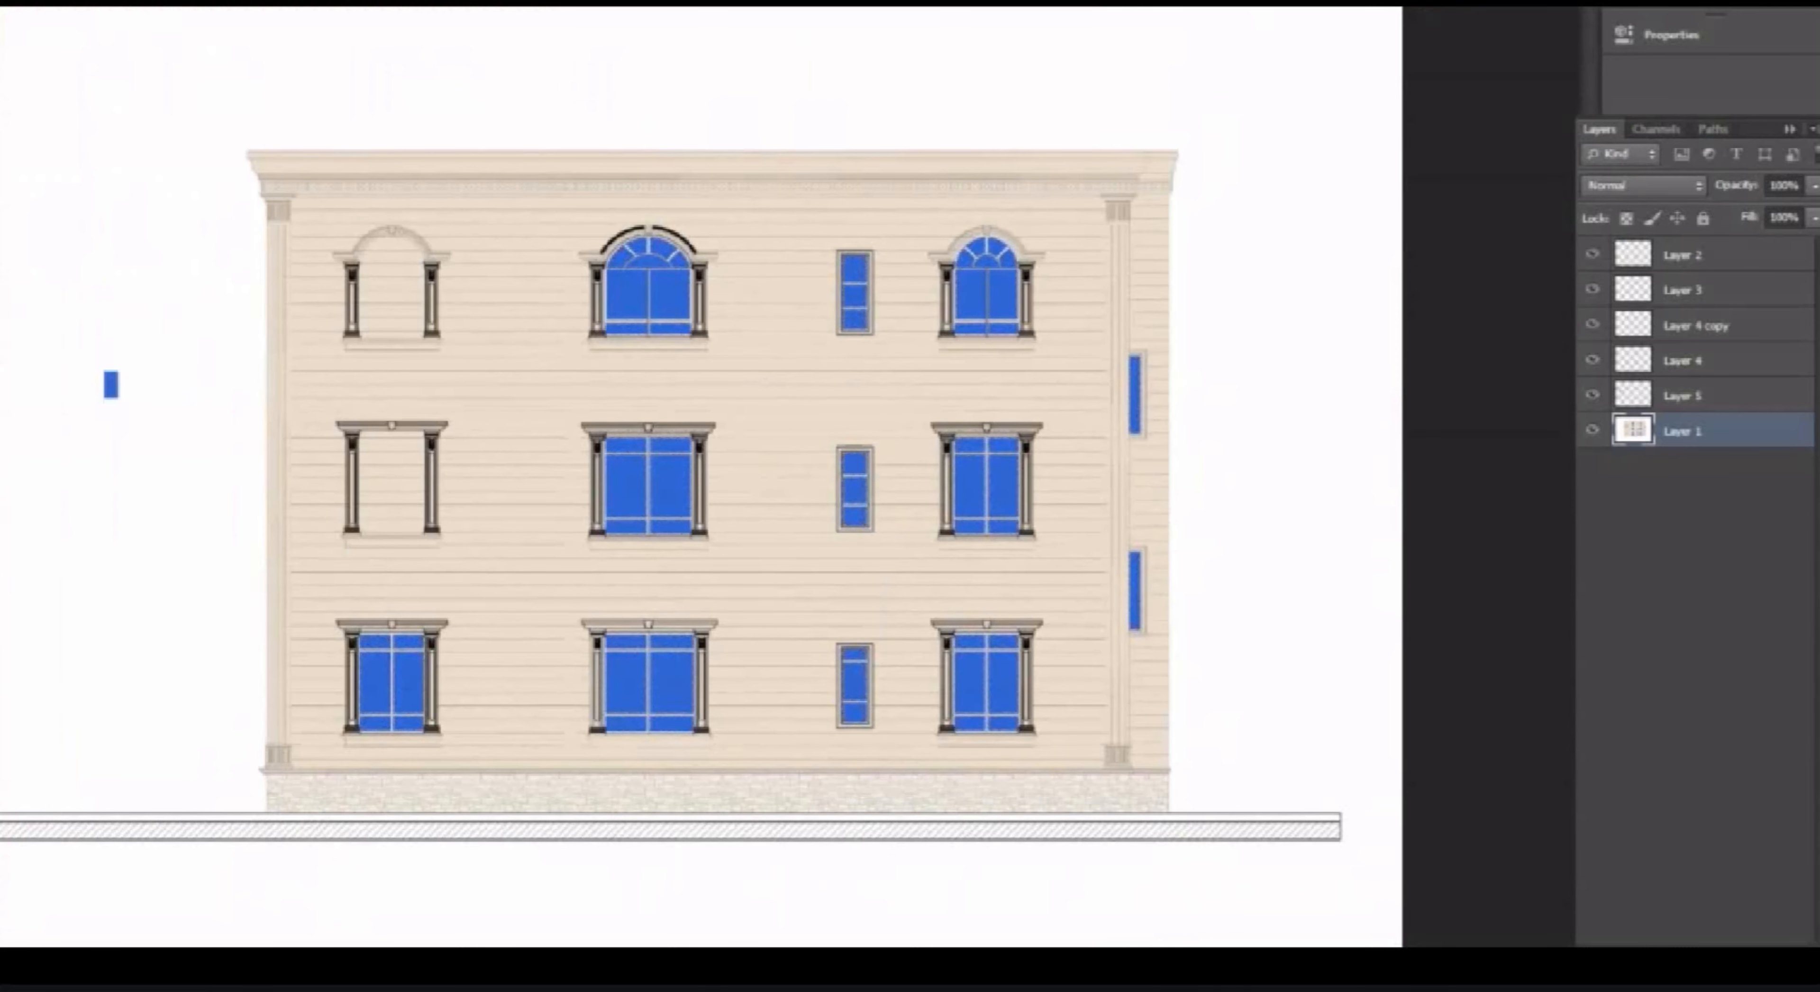